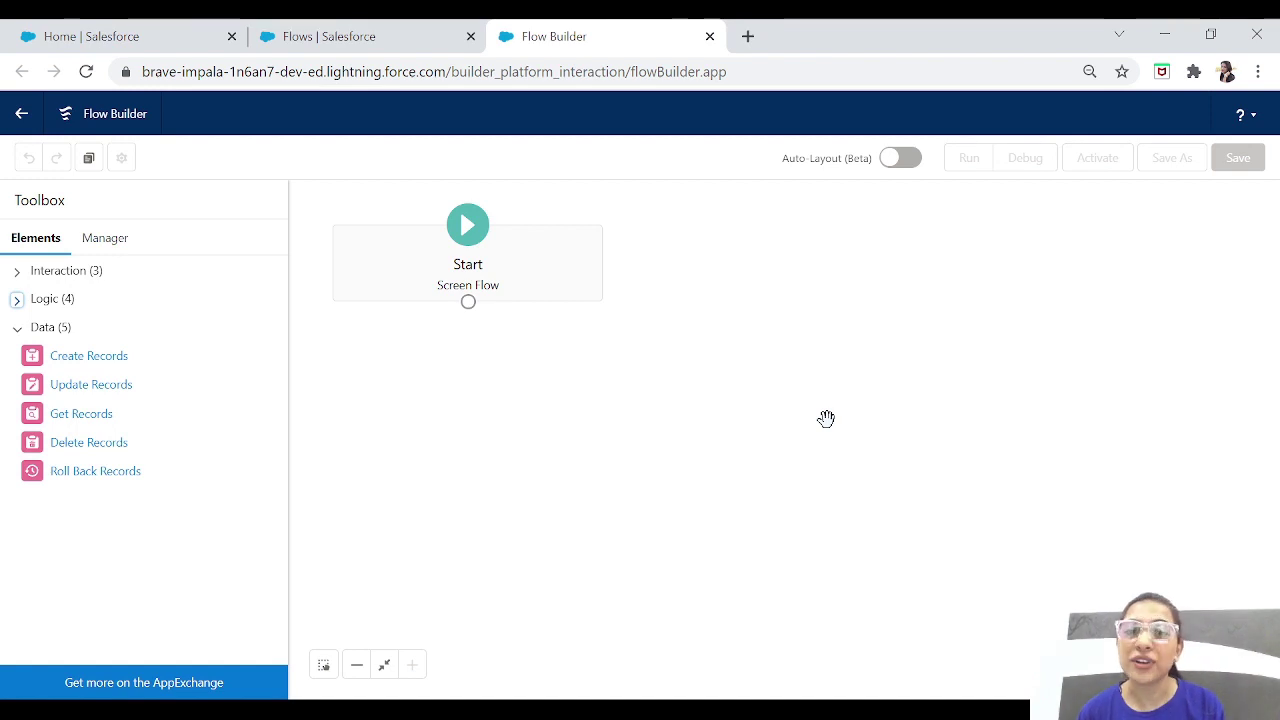
click(30, 277)
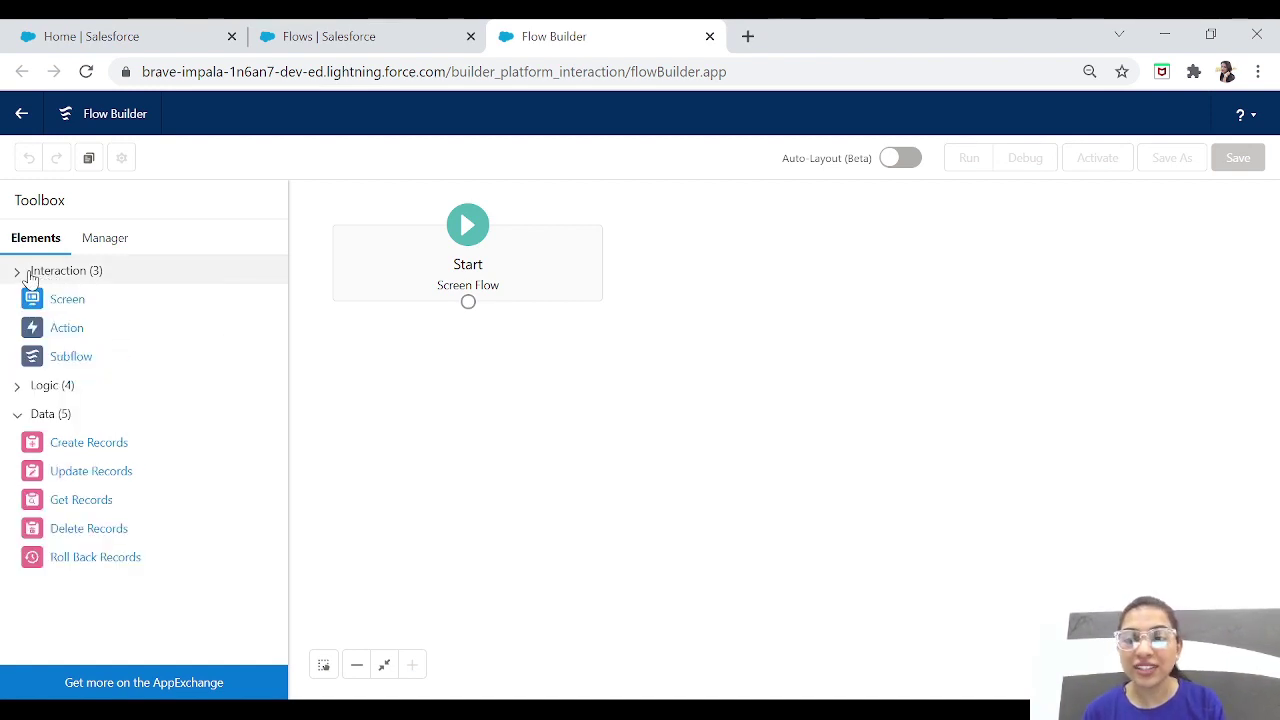
click(17, 272)
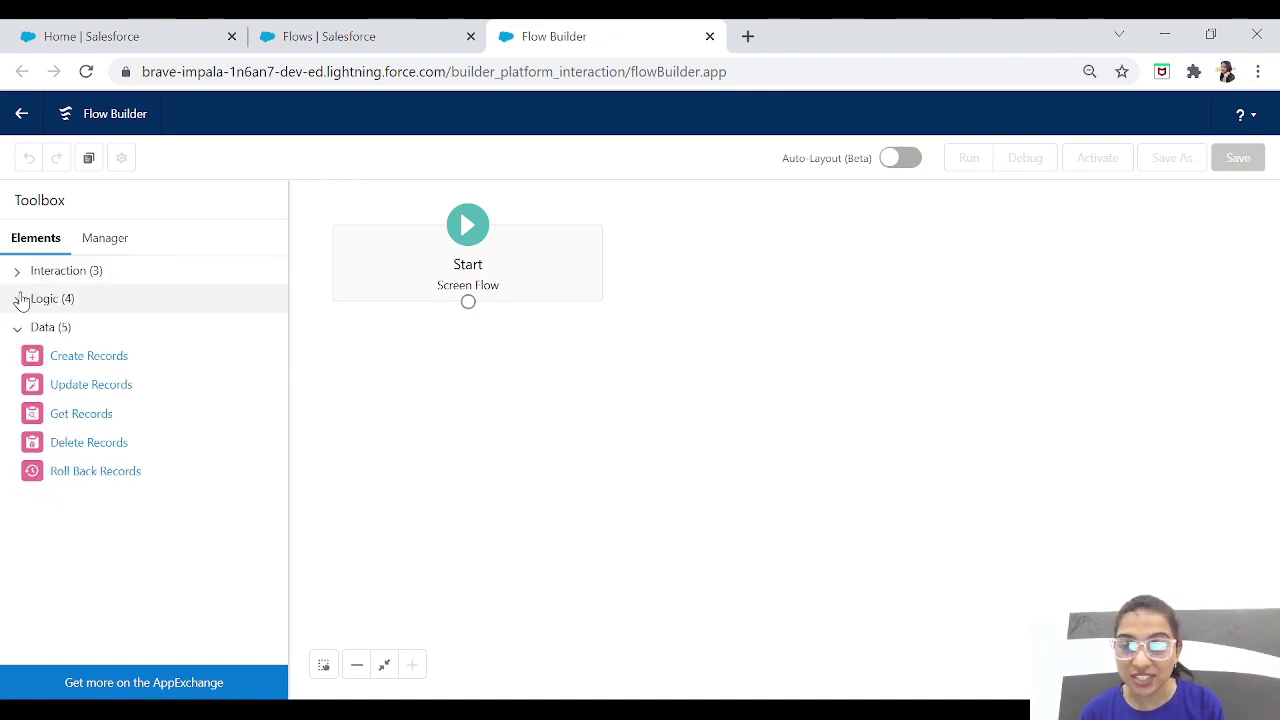
click(21, 298)
click(21, 298)
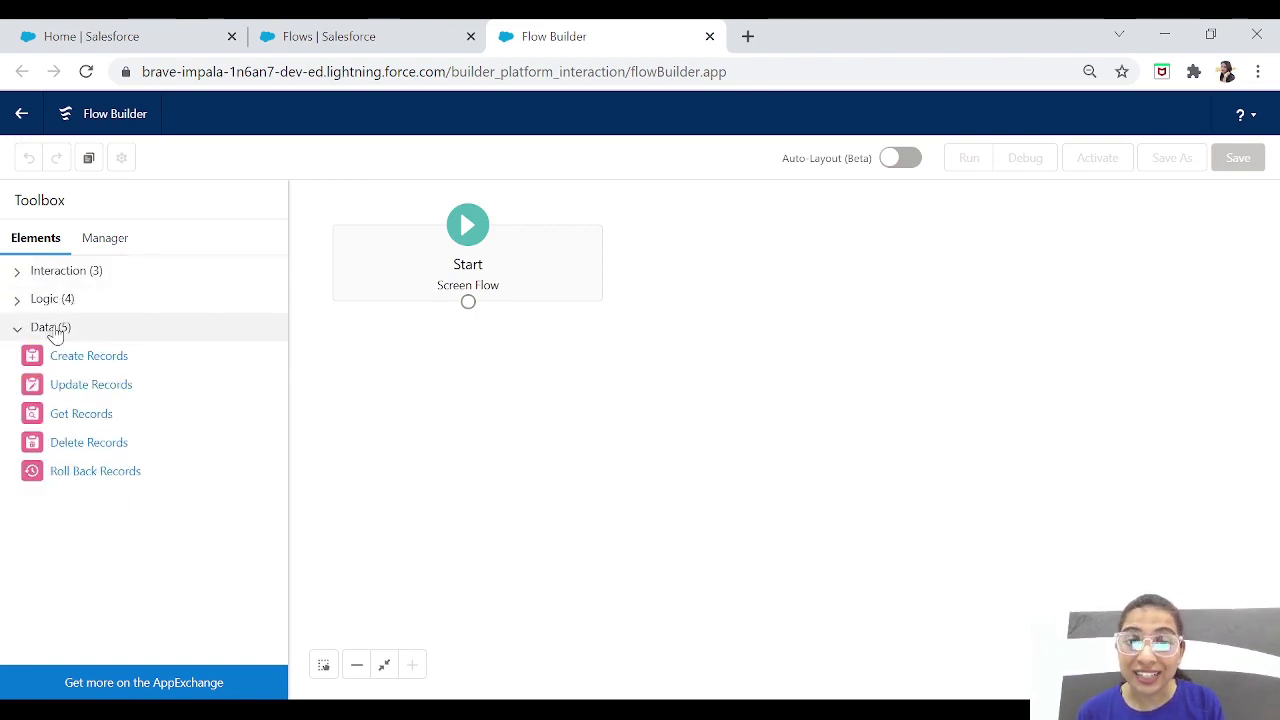
- Expand the Logic and Interaction element groups and add a Screen element to the flow canvas
click(17, 302)
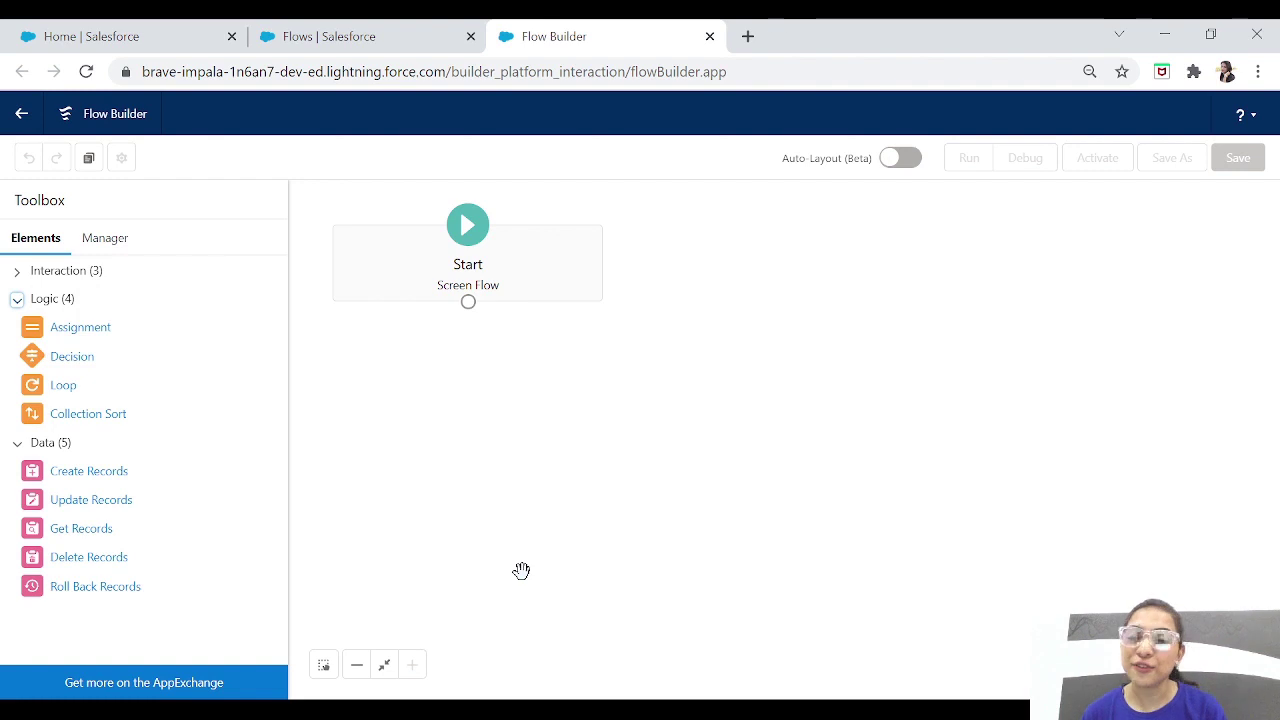
click(21, 276)
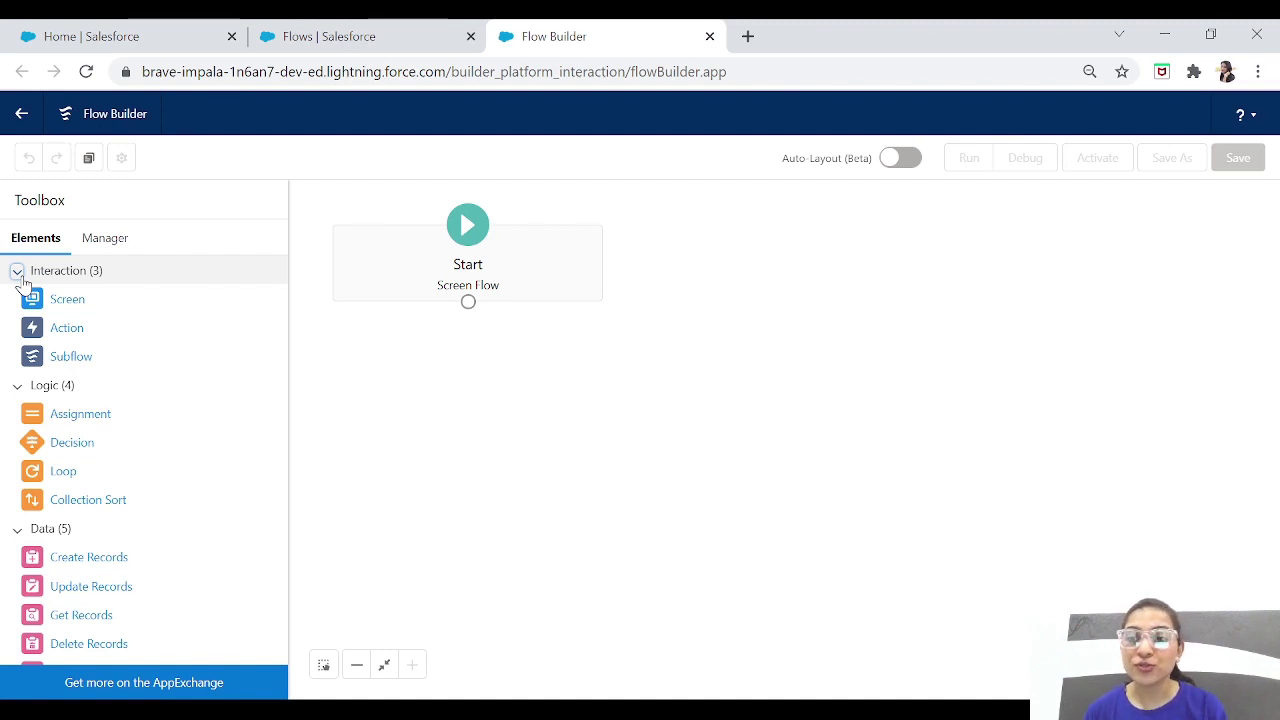
drag(70, 302, 681, 392)
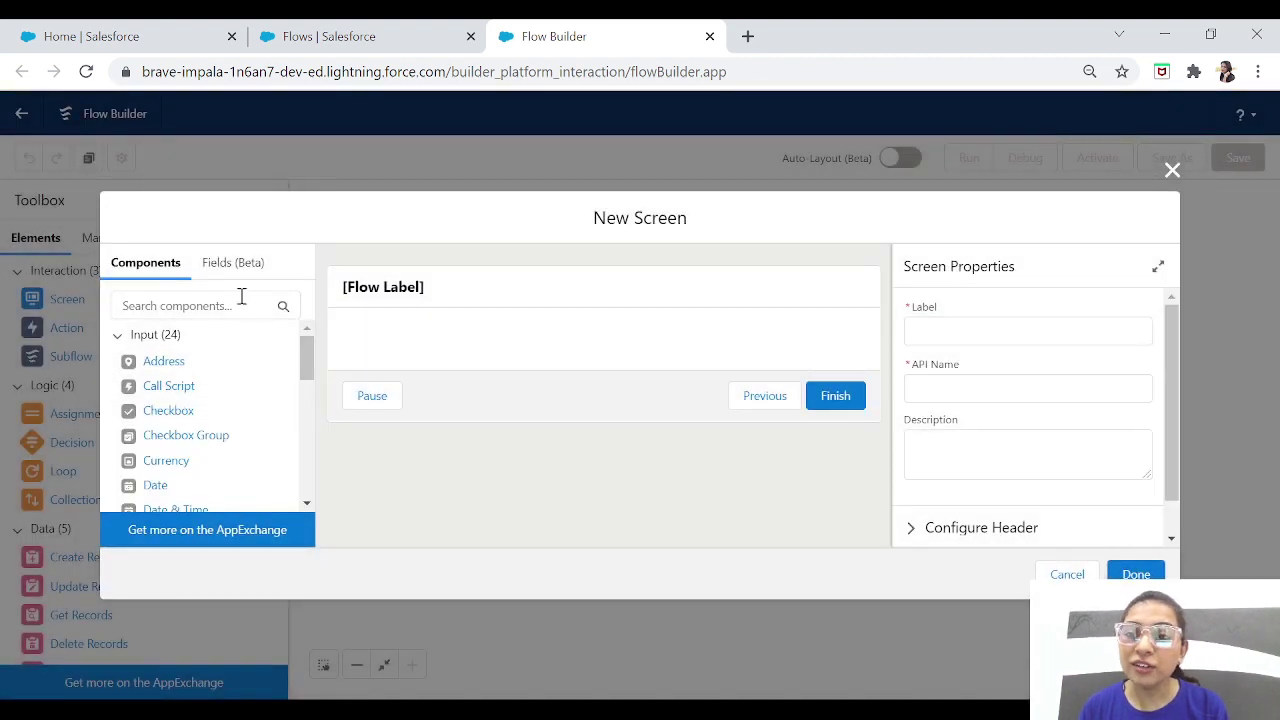
- Find the Text input component, add it to the screen, label it First Name and make it required
click(174, 310)
text(text)
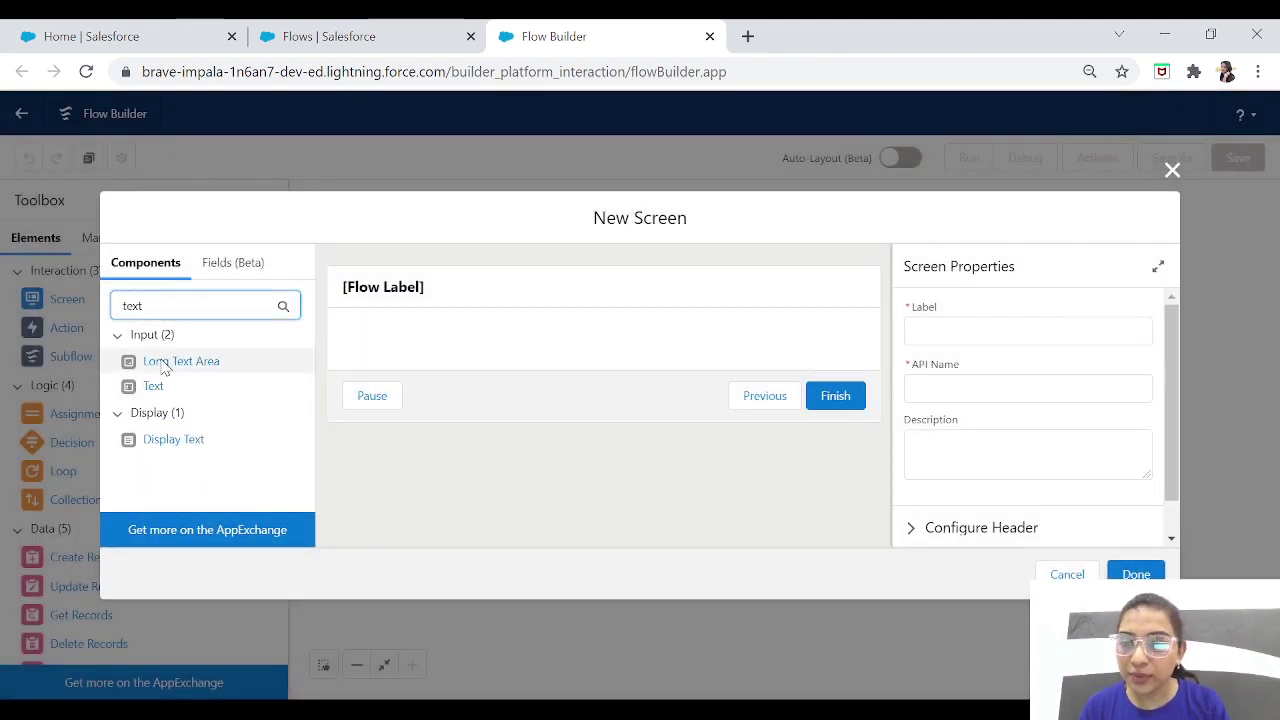
drag(153, 387, 409, 352)
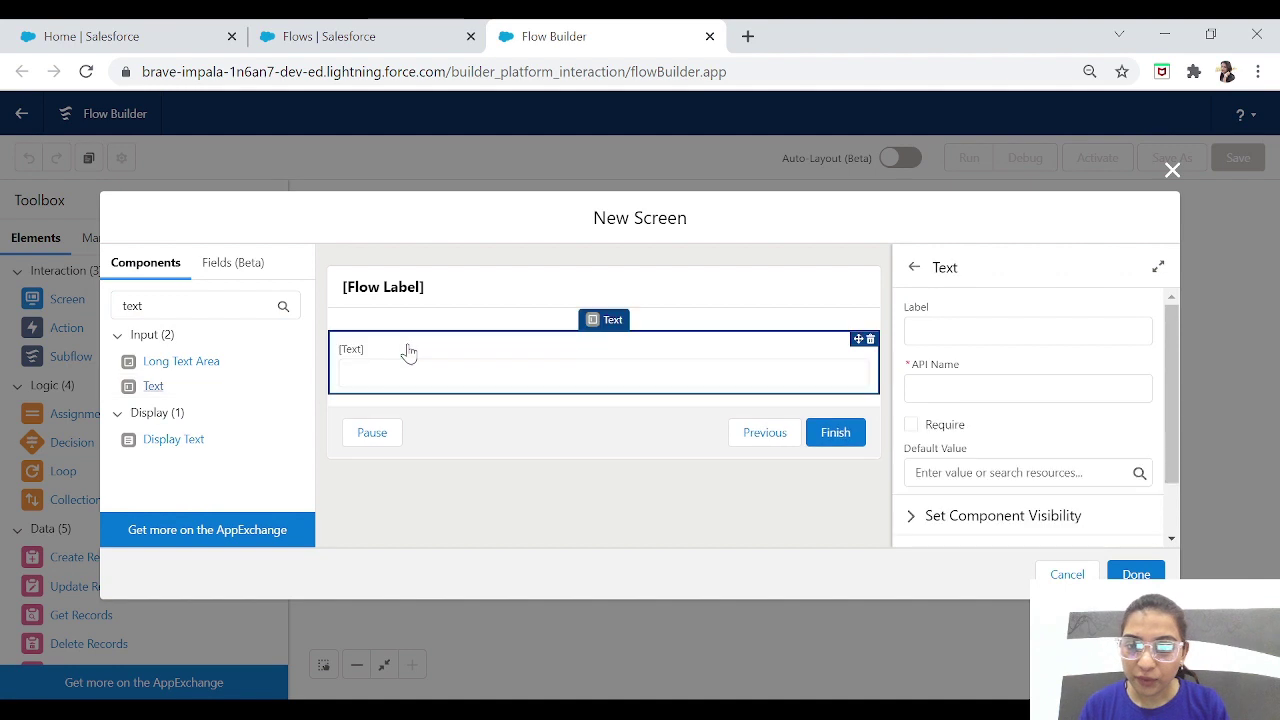
click(986, 327)
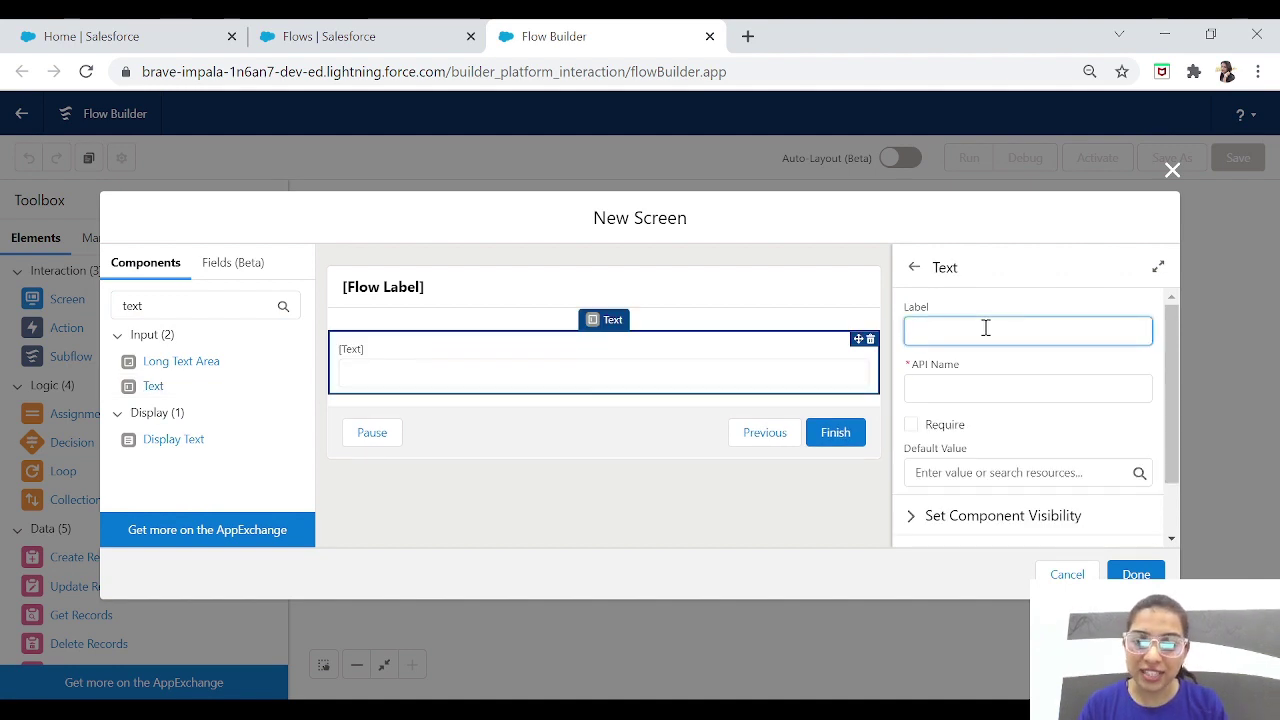
text(Firs)
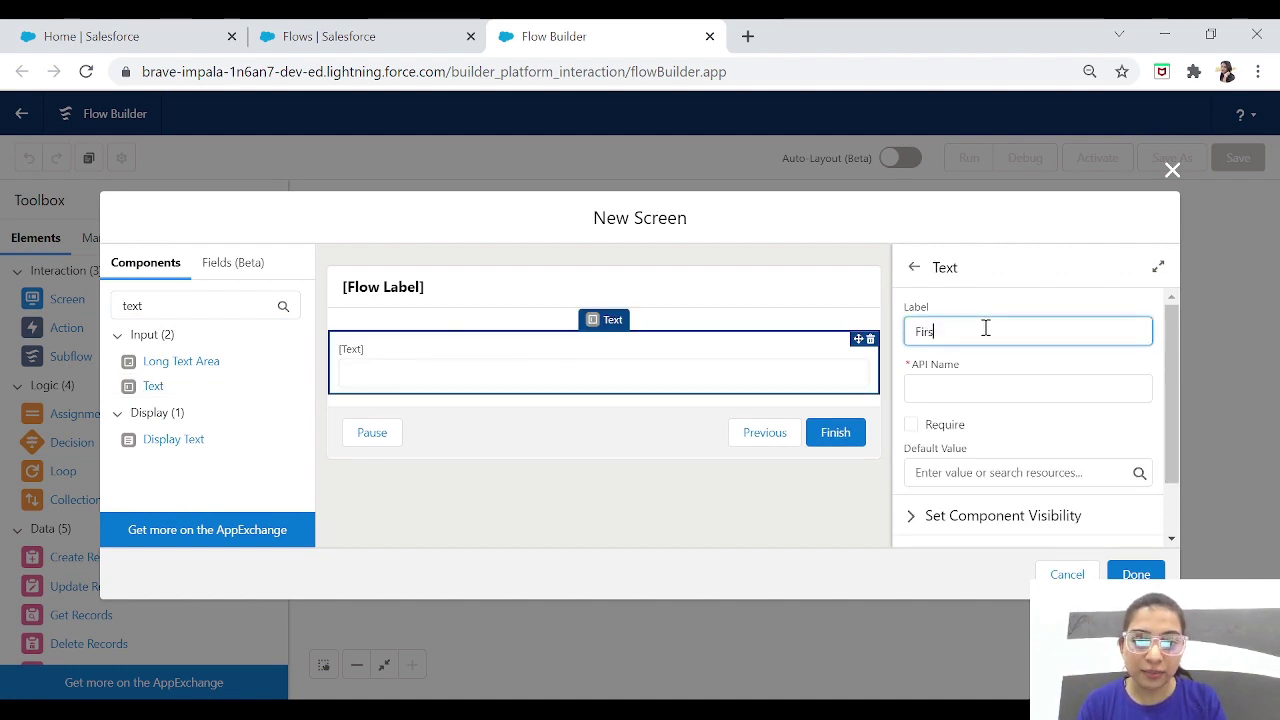
text(t Name)
key(Tab)
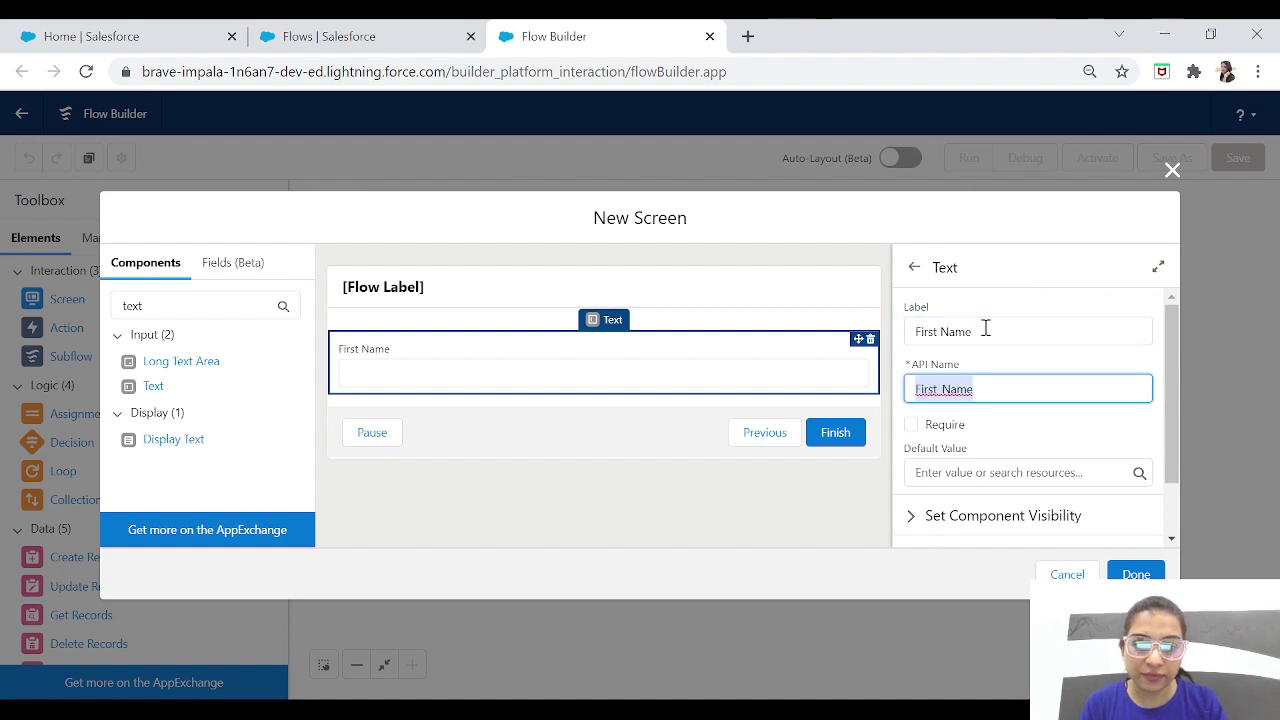
click(926, 433)
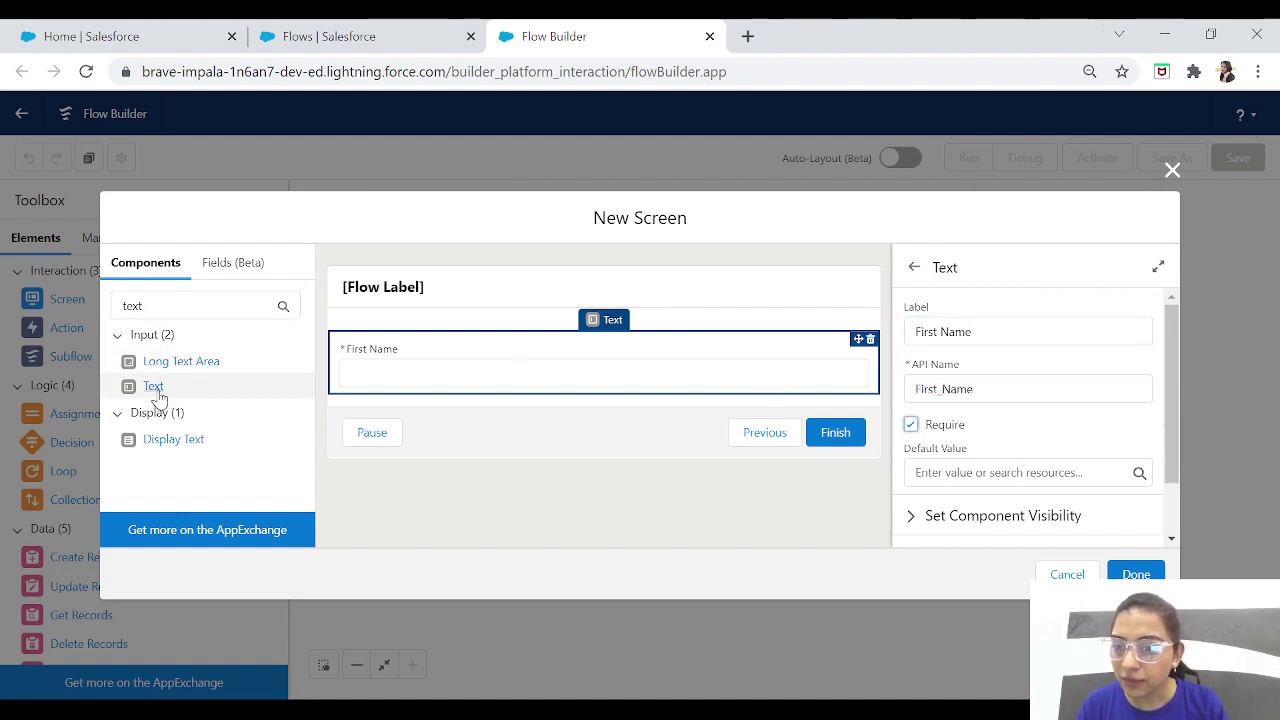
- Add a second Text input below First Name, label it Last Name and make it required
drag(158, 396, 363, 416)
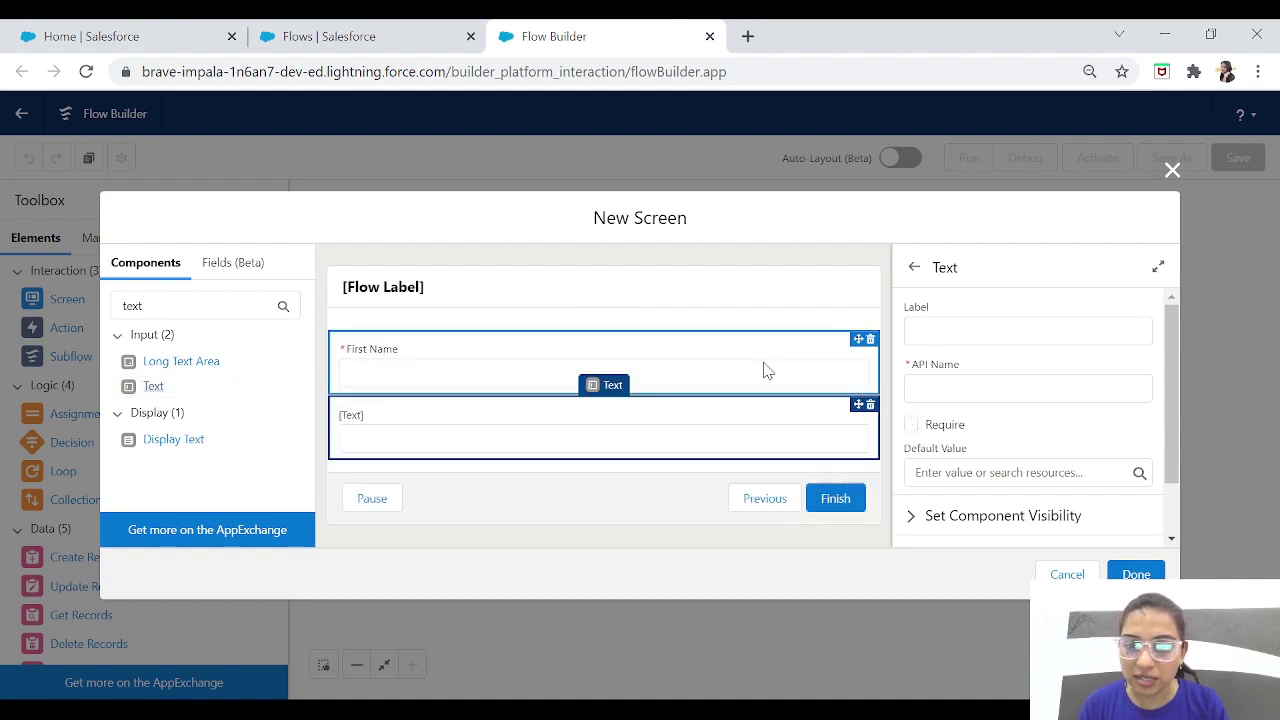
click(980, 331)
text(Last Nam)
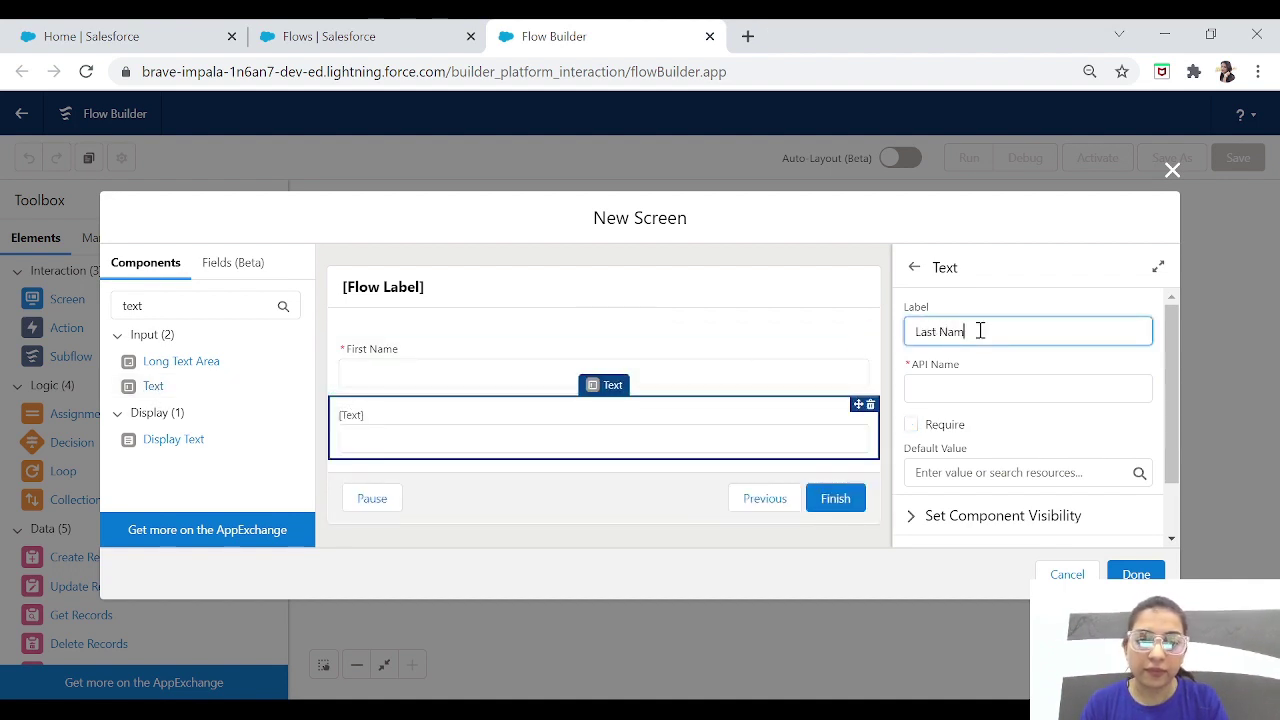
text(e)
key(Tab)
click(910, 426)
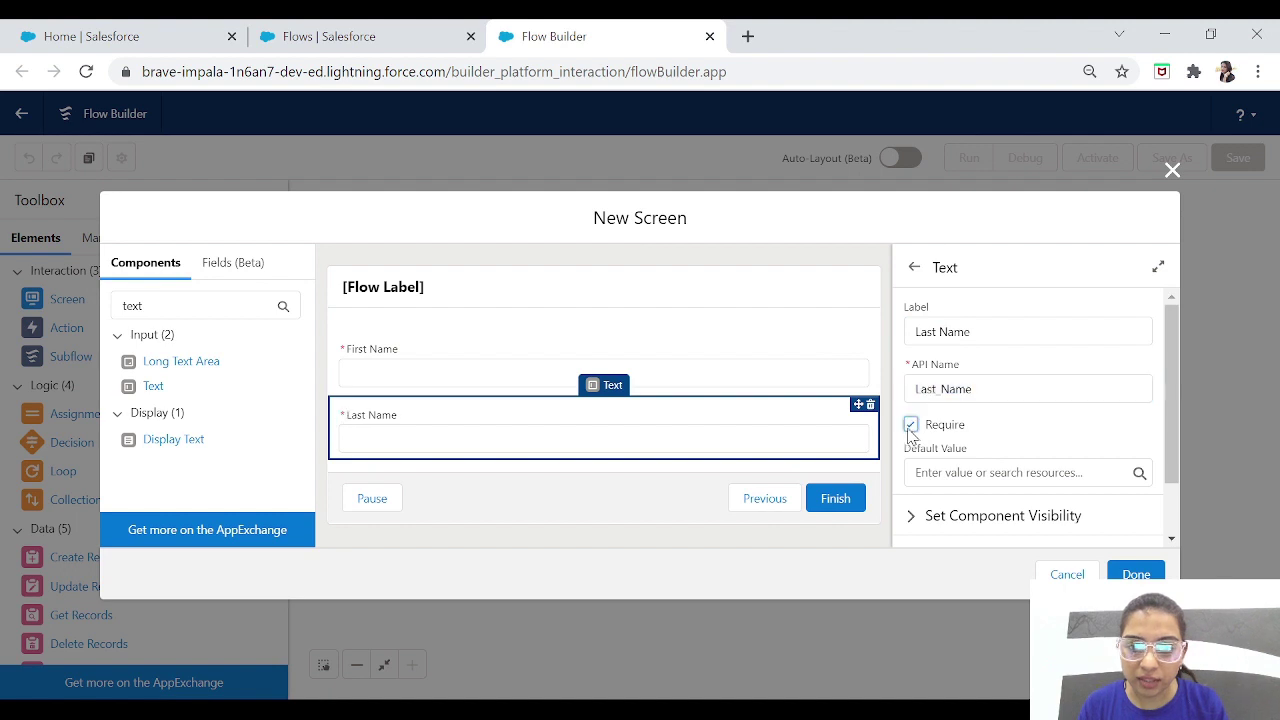
- Return to the screen's own properties and set its label to Account Values
click(748, 252)
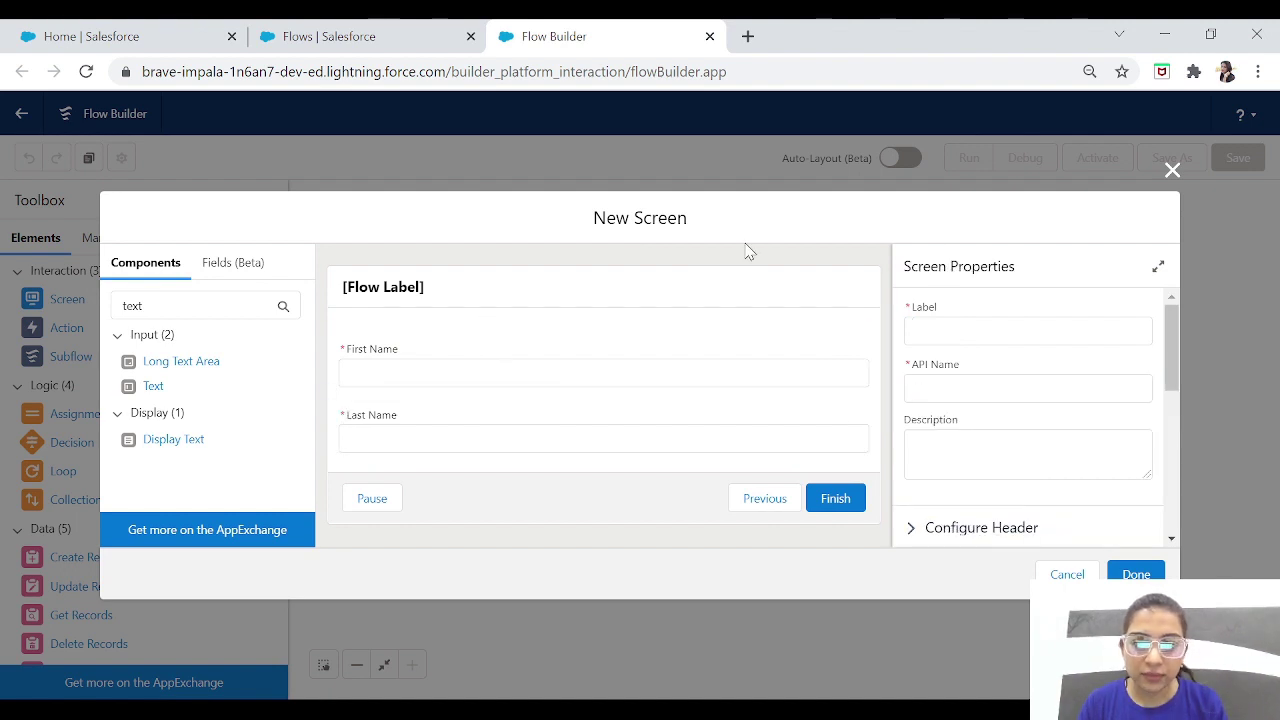
click(571, 294)
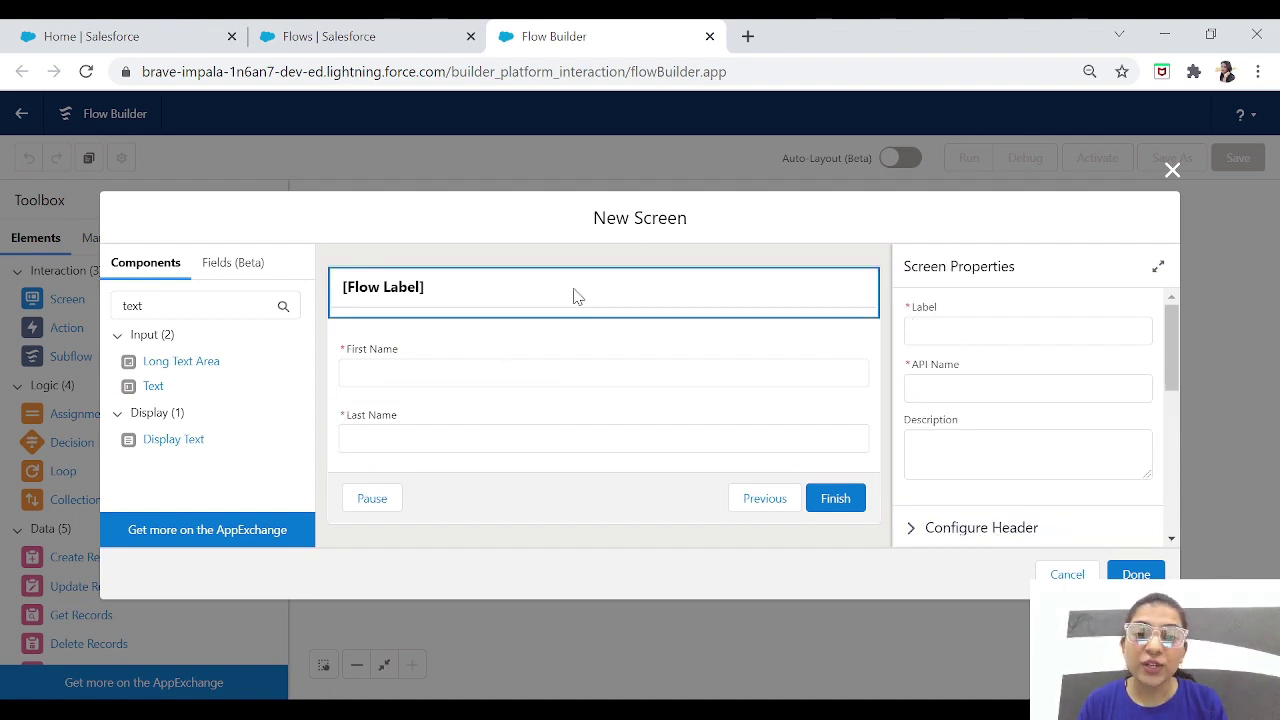
click(628, 511)
click(994, 337)
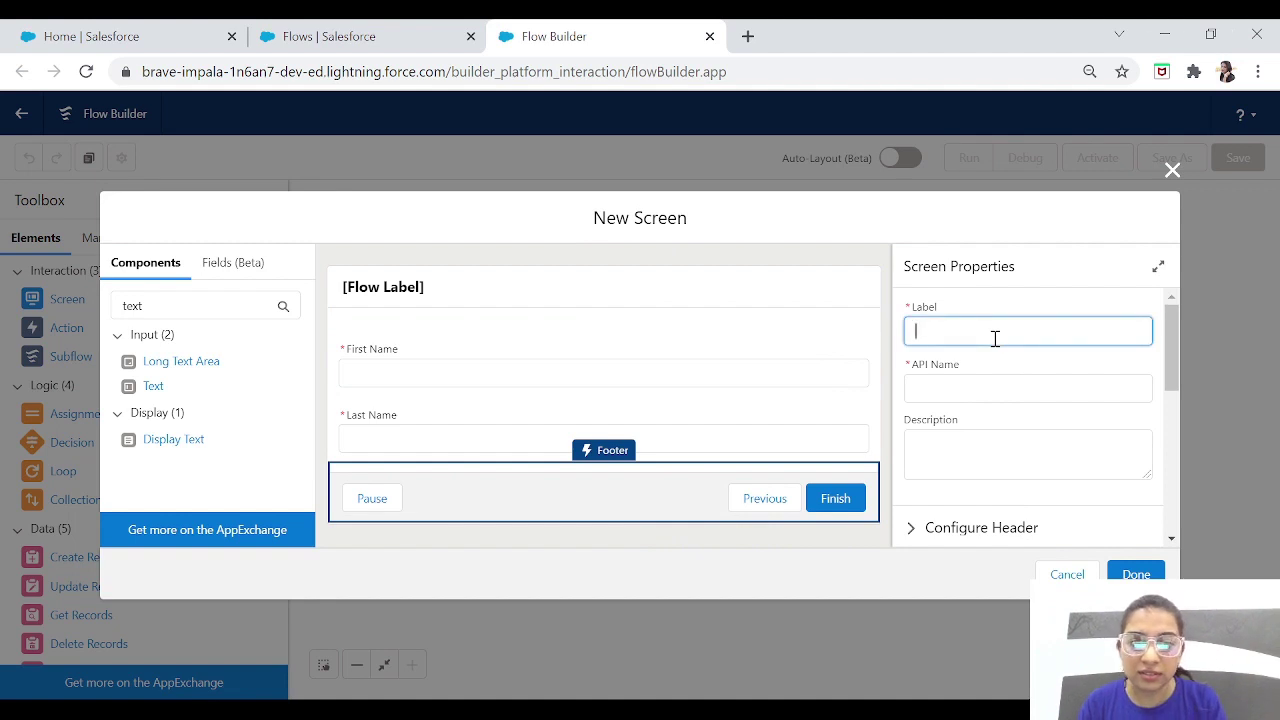
text(Account Va)
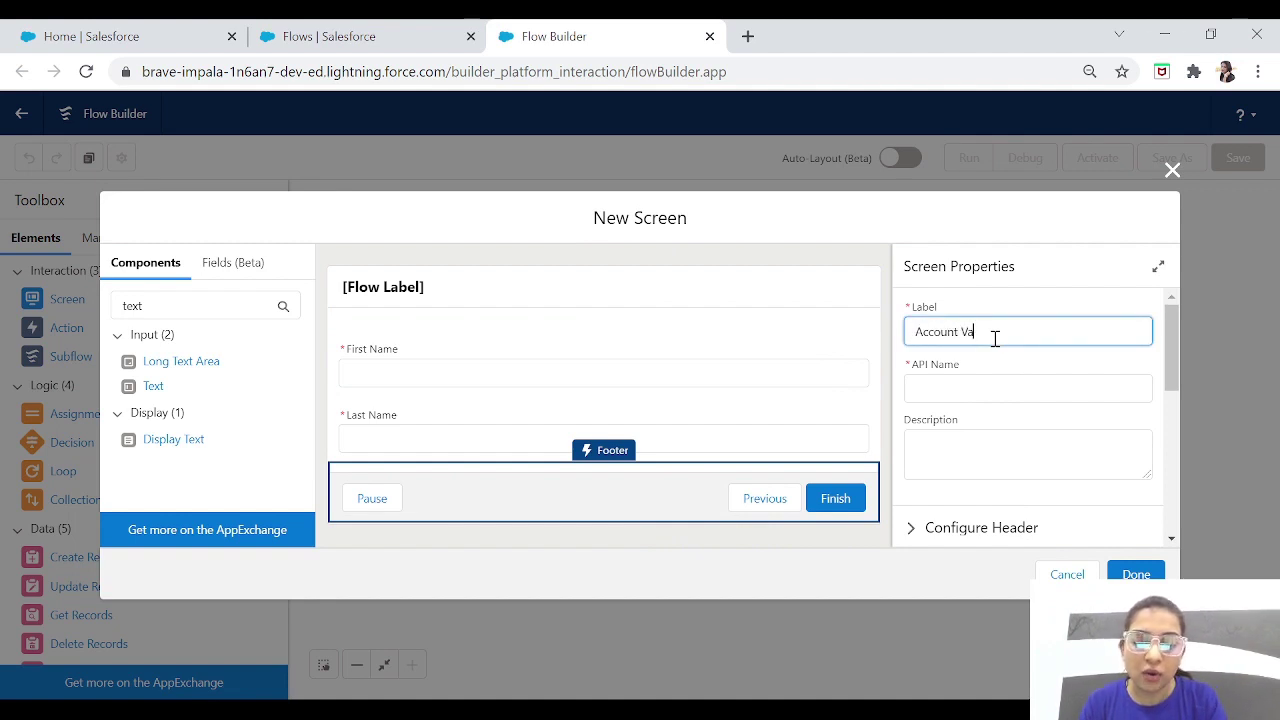
text(lues)
key(Tab)
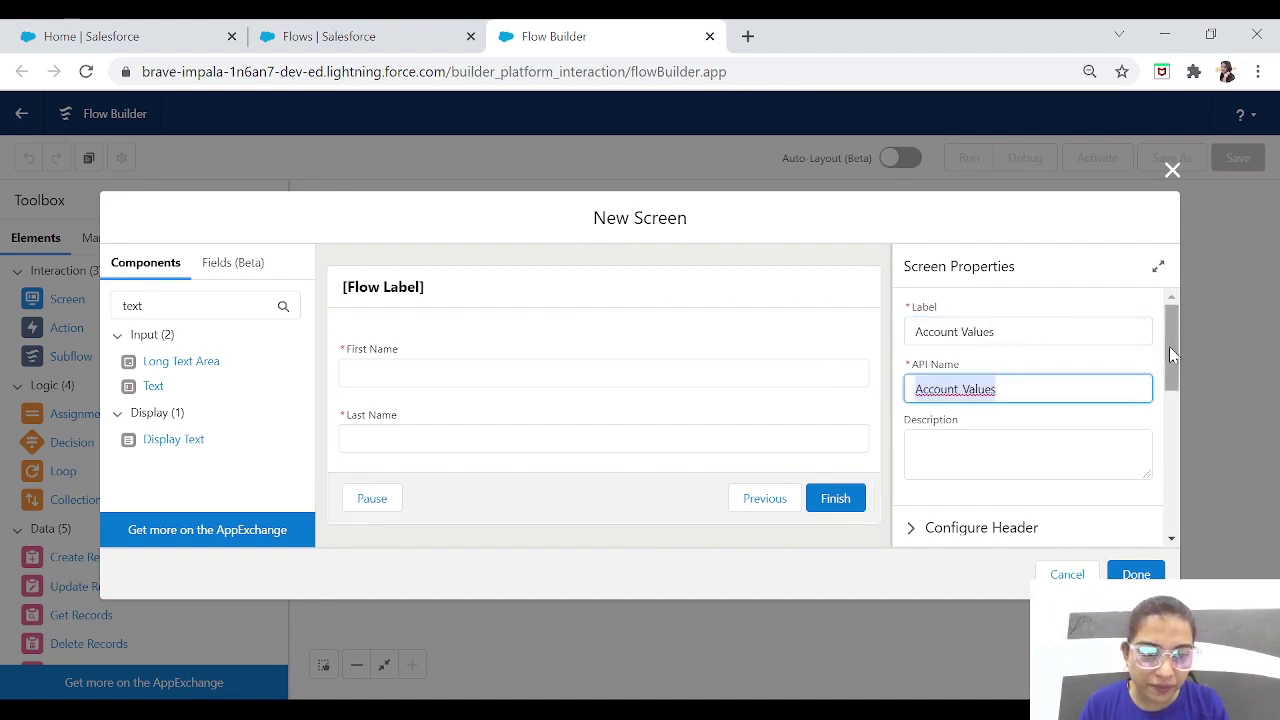
- Finish the screen with its default header and footer settings, and place the Account Values element beside the Start element
drag(1172, 352, 1180, 429)
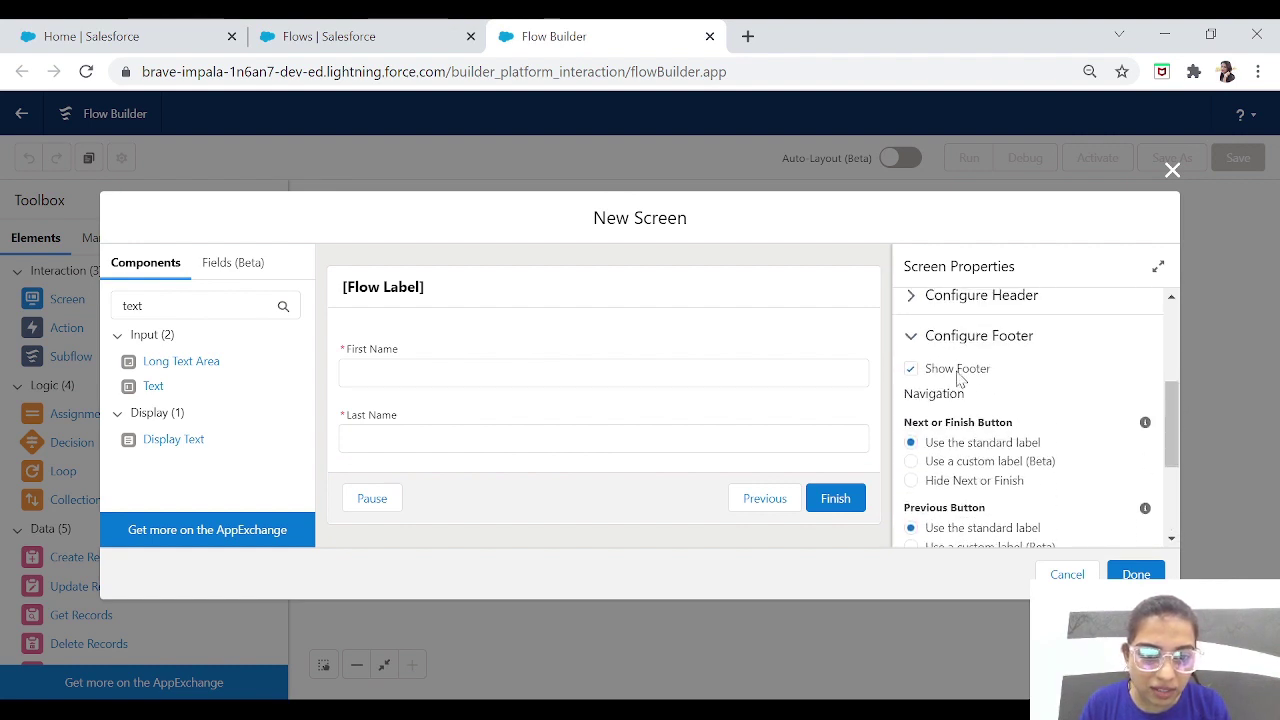
click(935, 296)
scroll(1175, 407, up, 1)
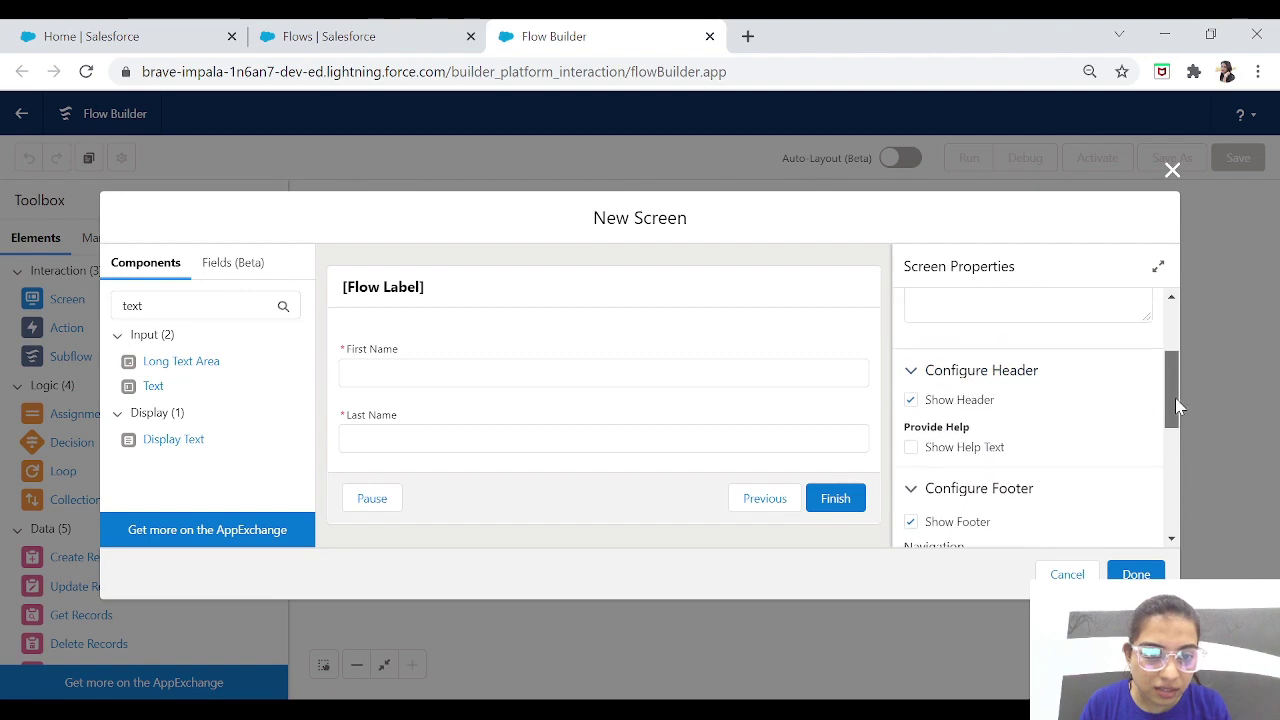
drag(1176, 405, 1181, 537)
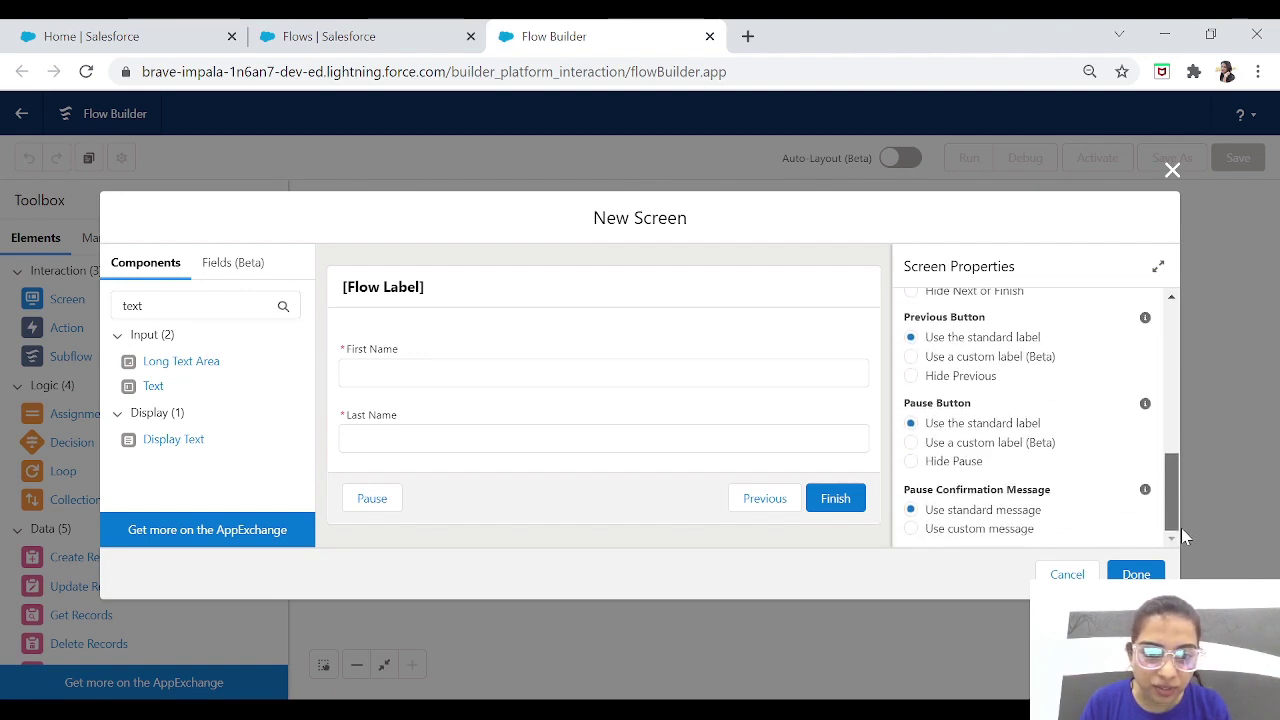
click(1135, 573)
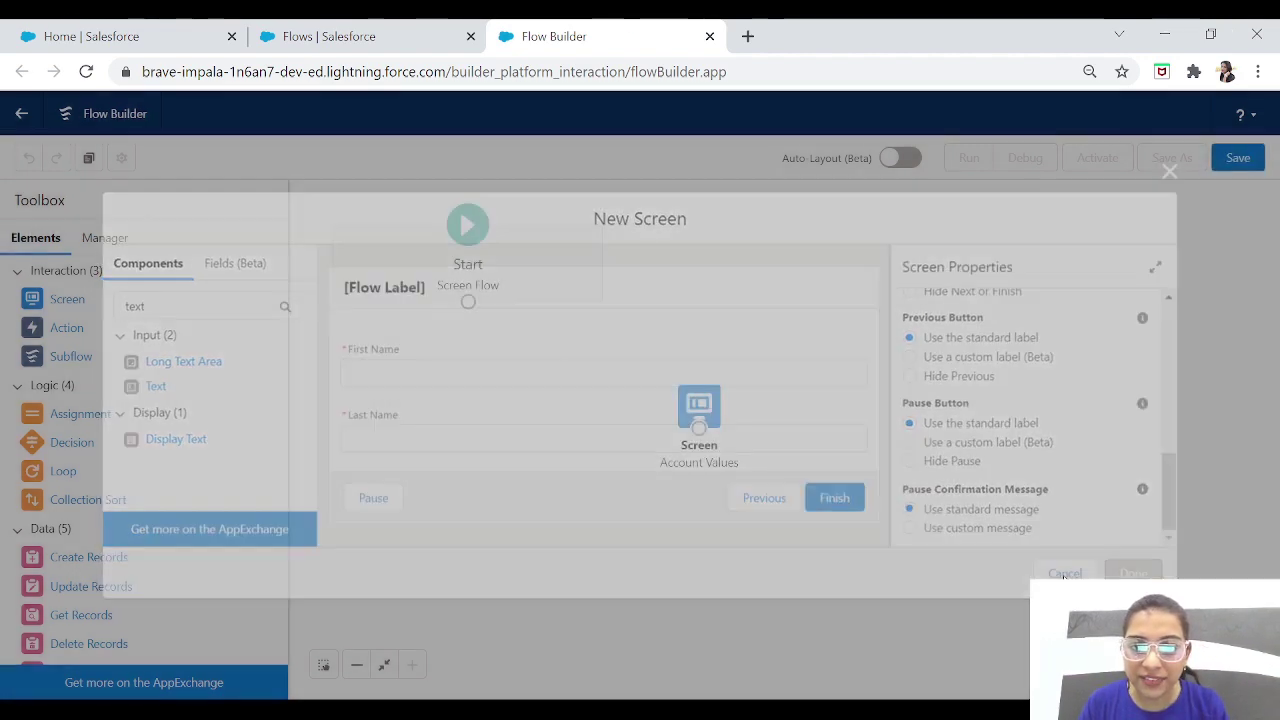
drag(706, 420, 716, 288)
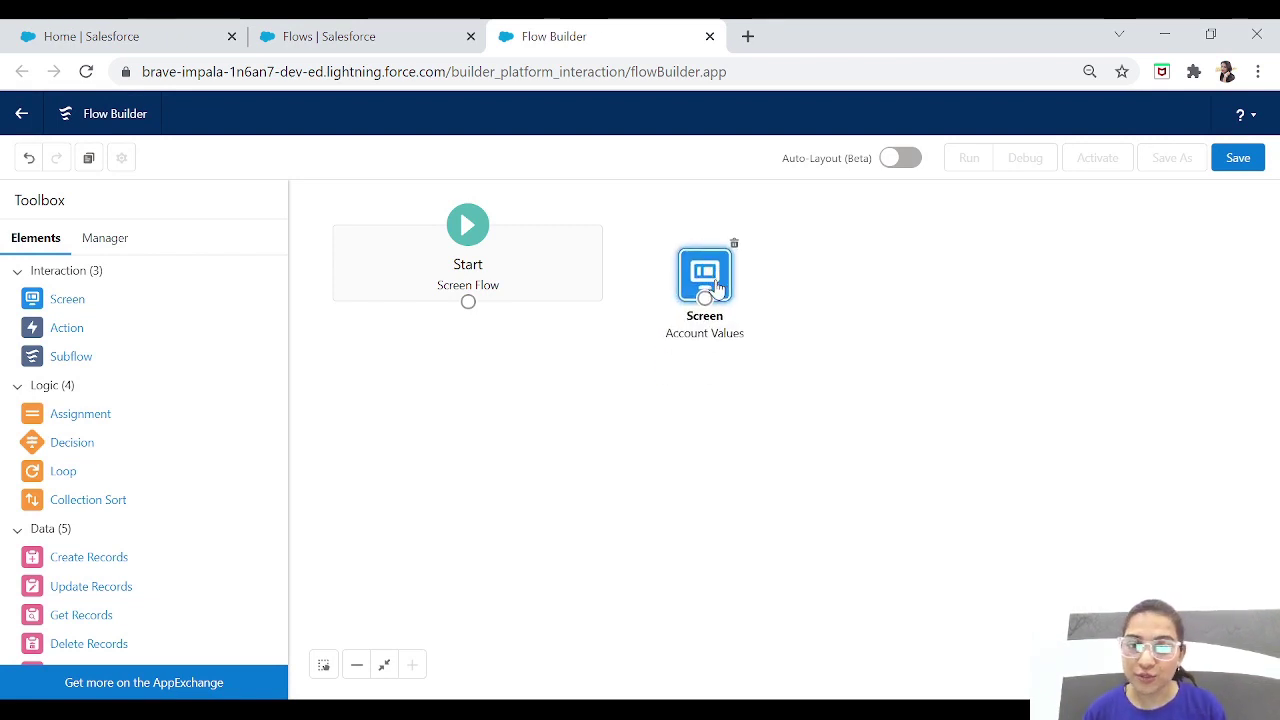
drag(707, 280, 707, 264)
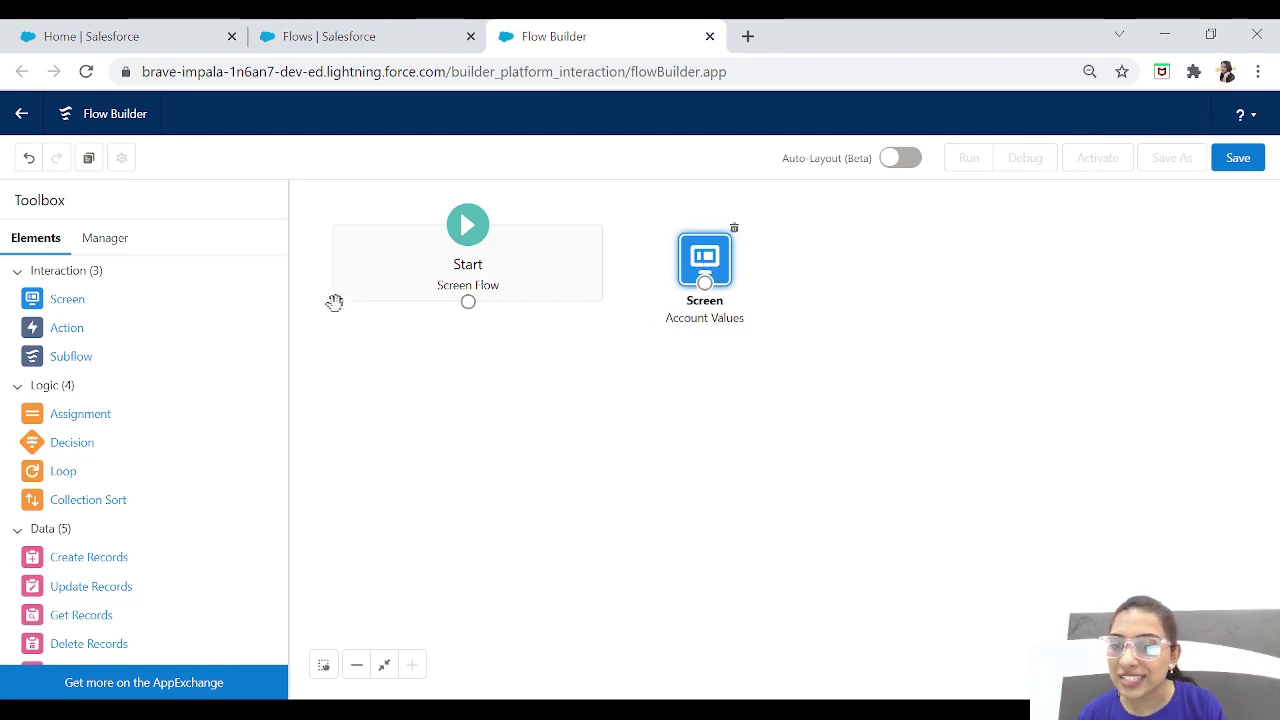
- Add a Create Records element below the screen element and label it Create Account
drag(80, 558, 731, 457)
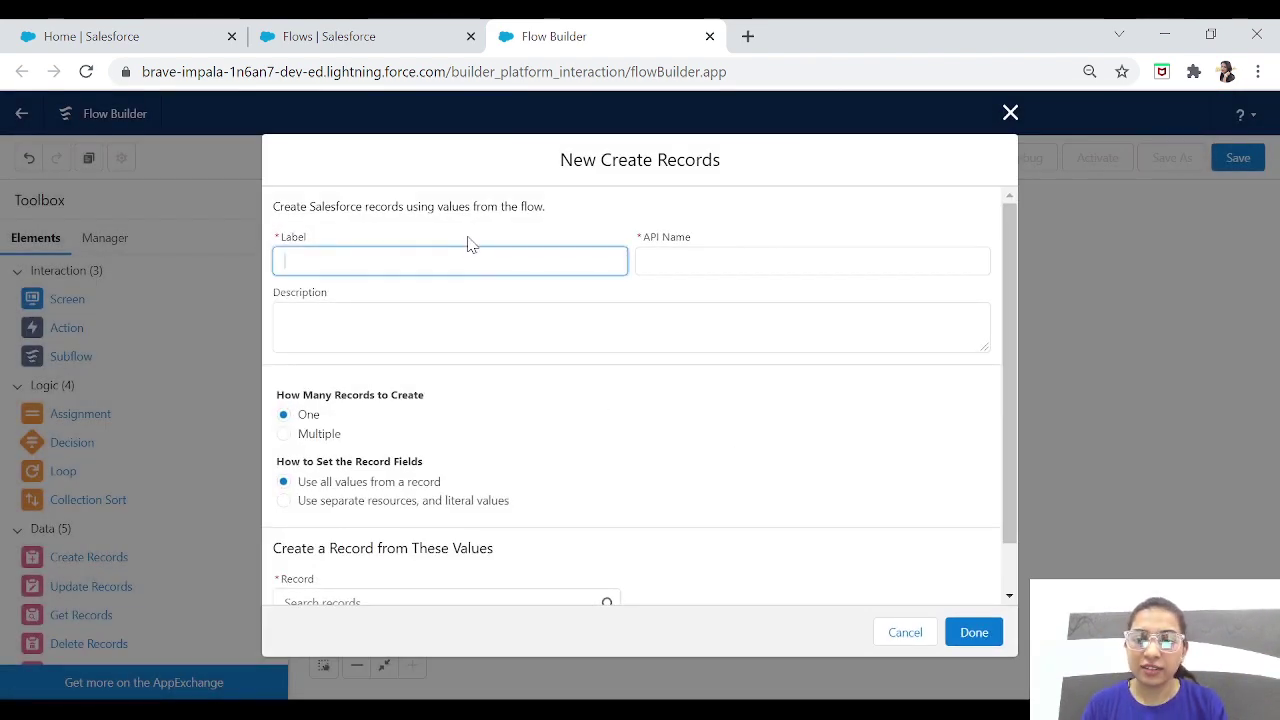
text(Accoun)
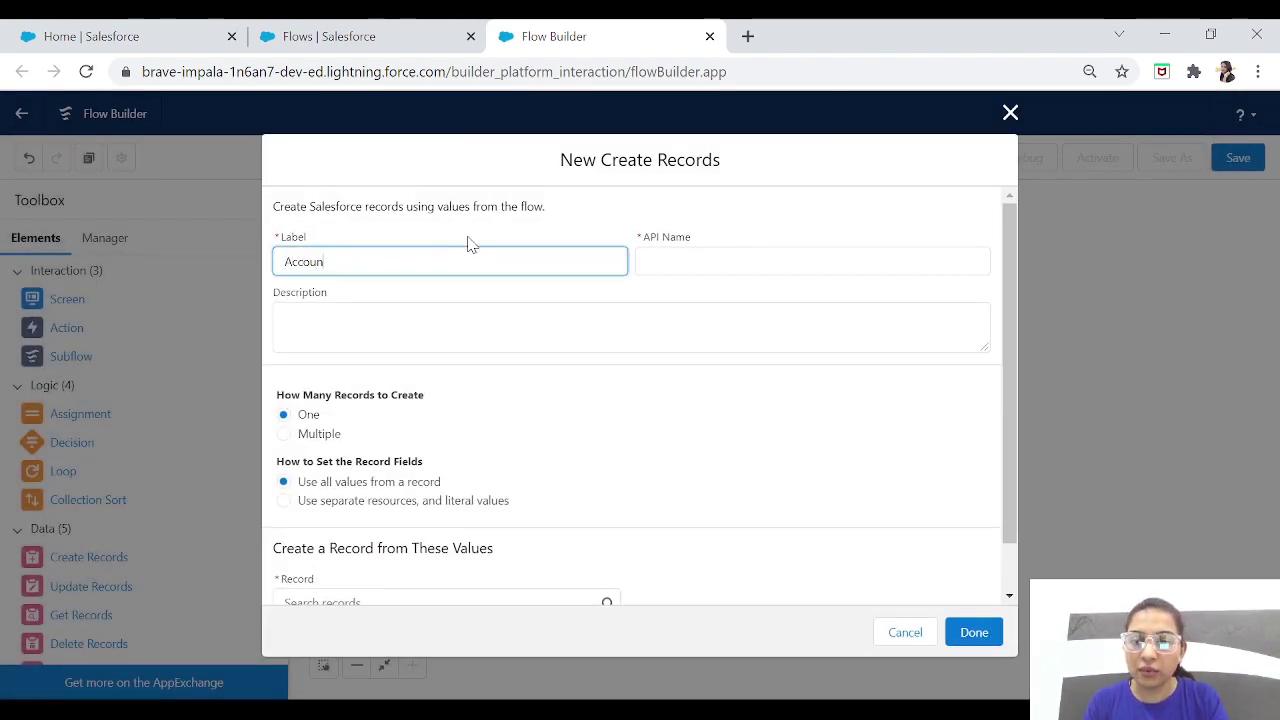
key(BackSpace)
key(BackSpace)
key(BackSpace)
key(BackSpace)
key(BackSpace)
key(BackSpace)
text(Create)
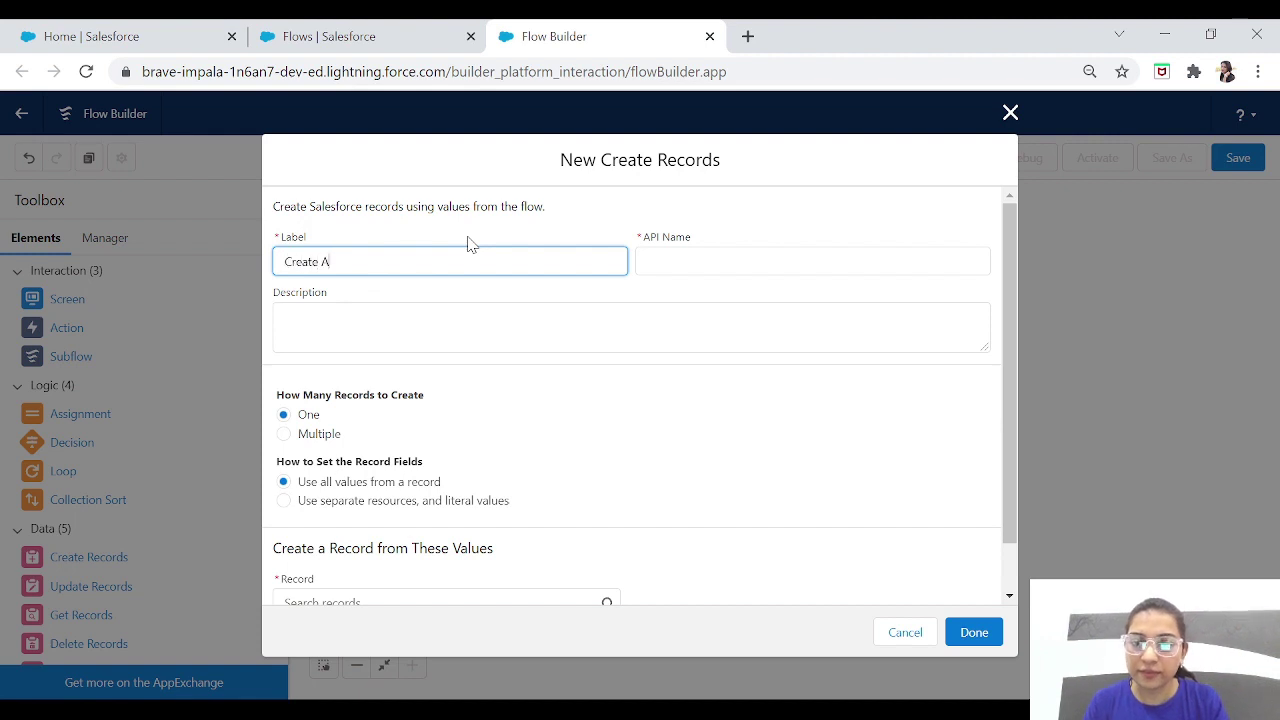
key(Tab)
key(Tab)
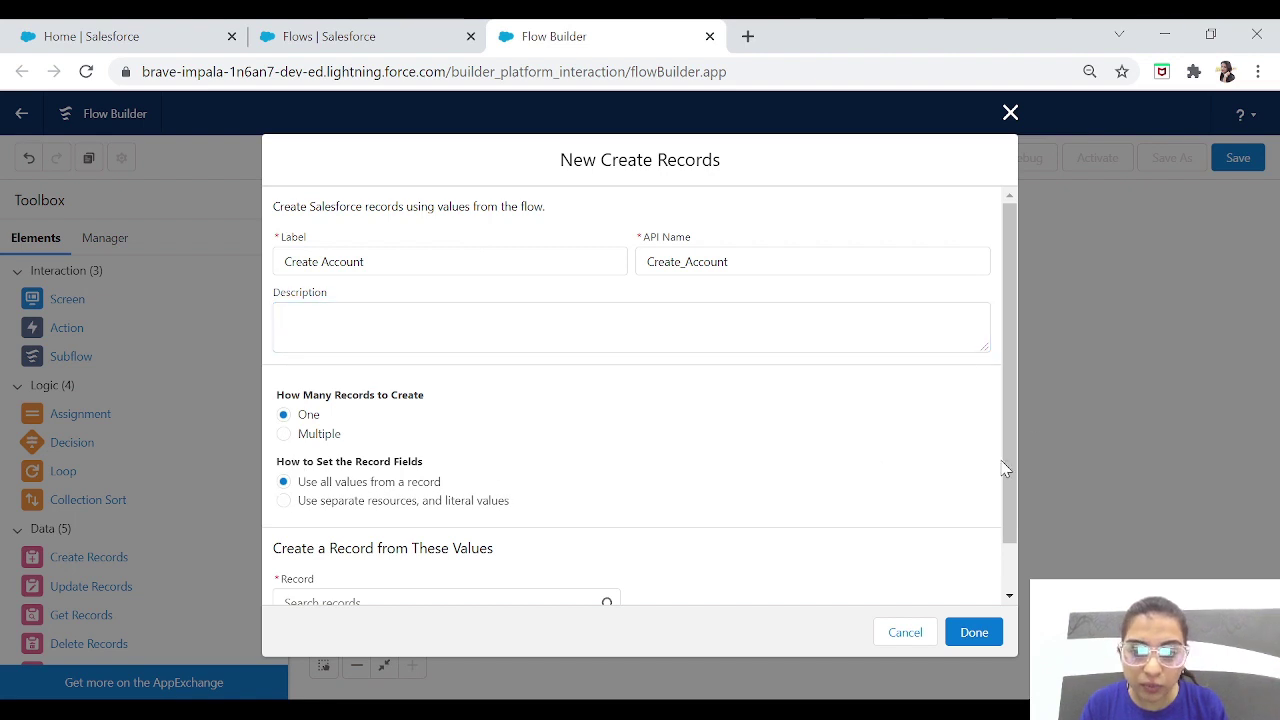
- Set the record fields to use separate resources and literal values, and choose Account as the object to create
scroll(1006, 466, down, 1)
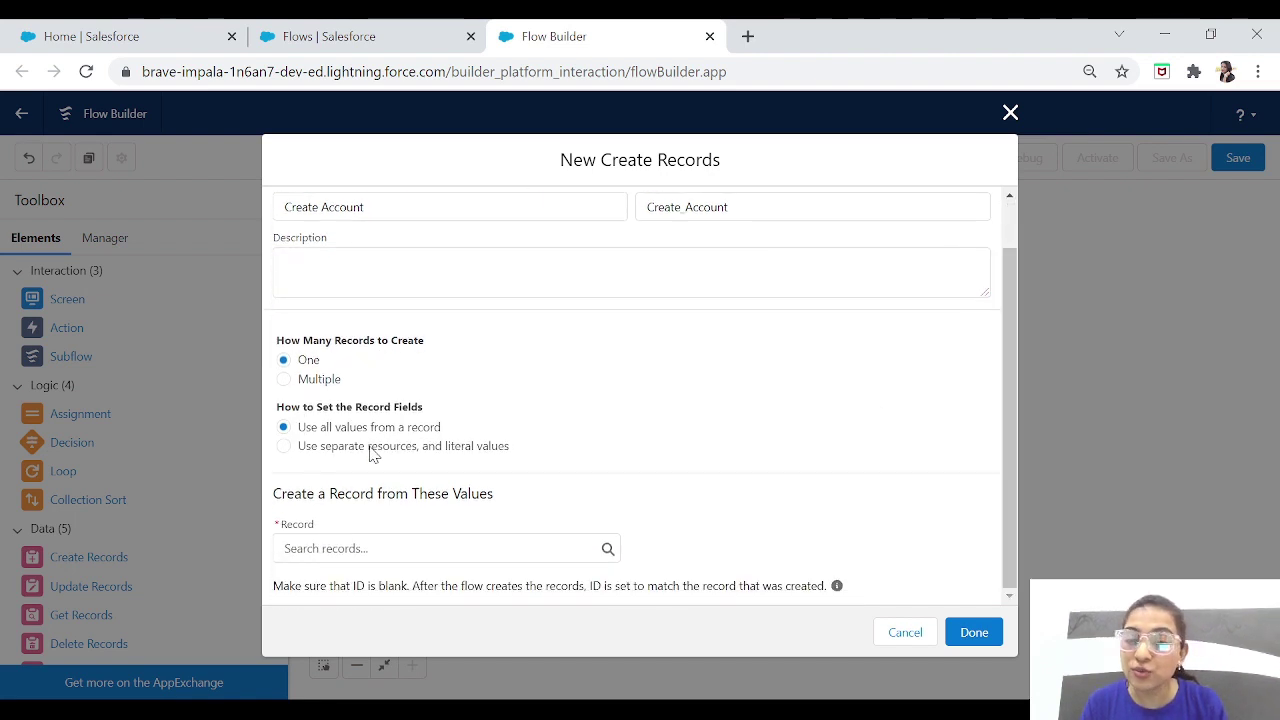
click(372, 450)
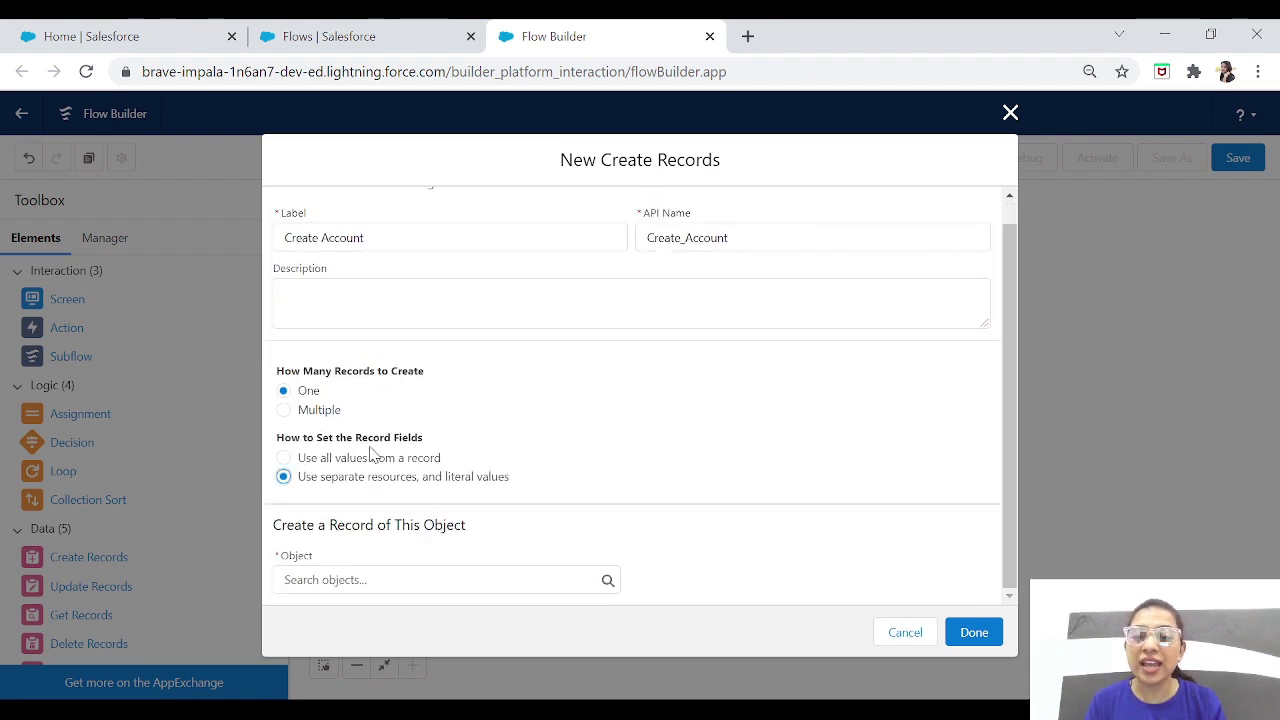
click(392, 586)
text(acc)
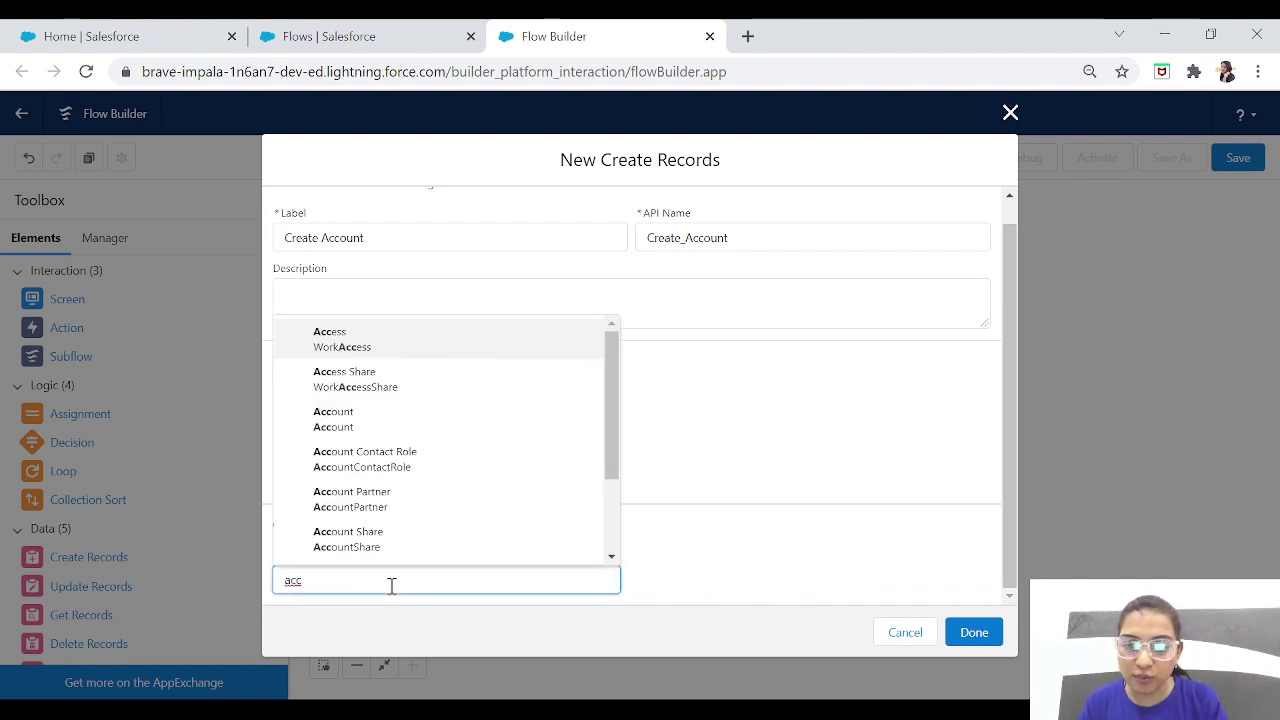
click(357, 428)
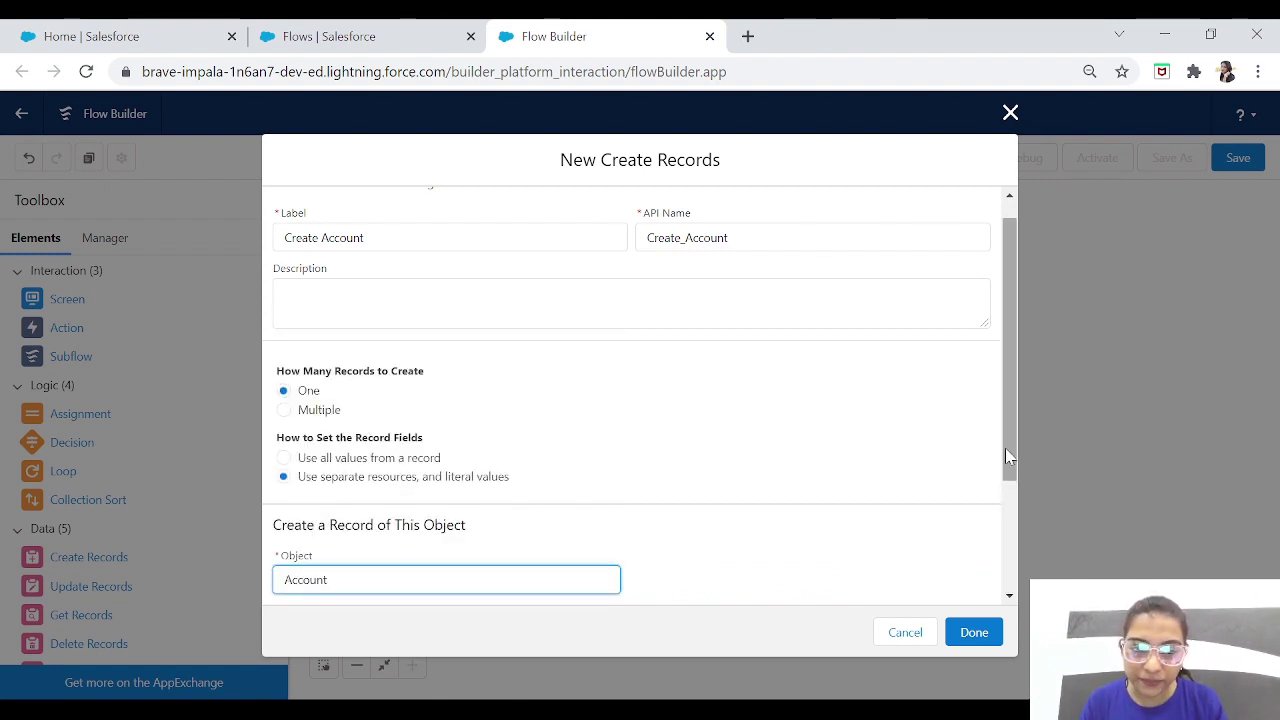
drag(1008, 455, 1011, 562)
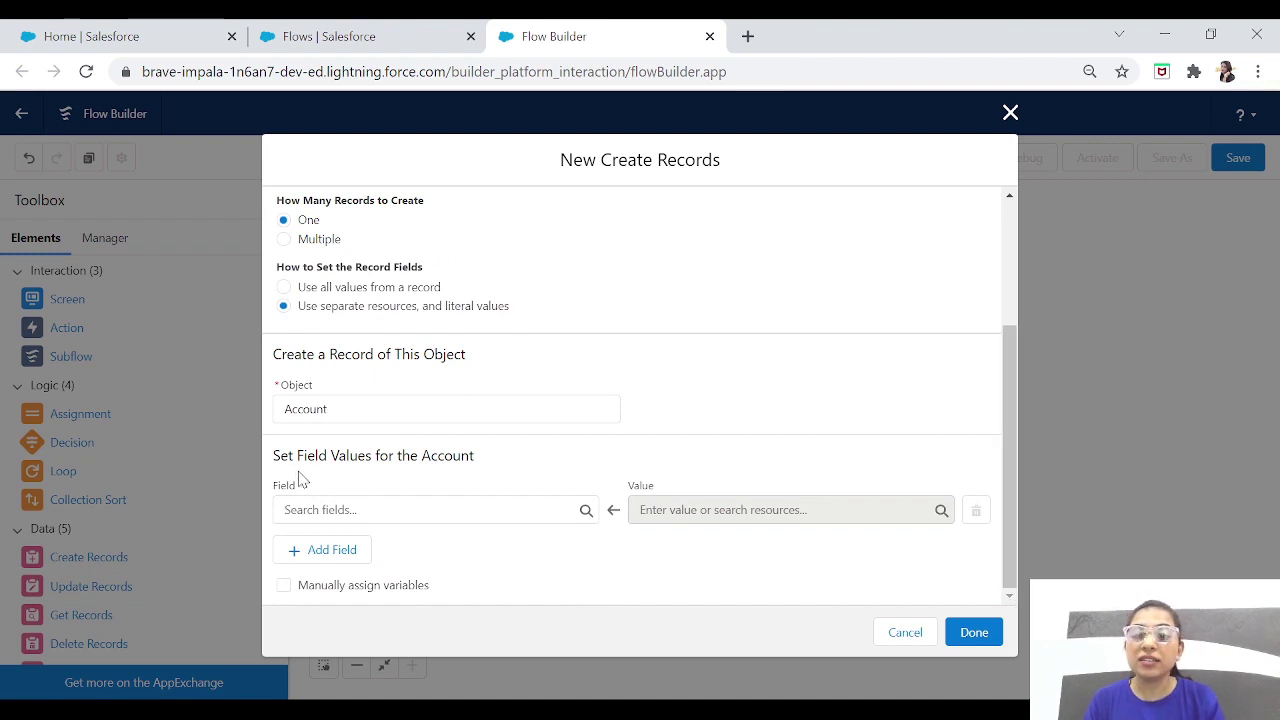
- Map the Account's Name field to the First_Name screen component
click(472, 513)
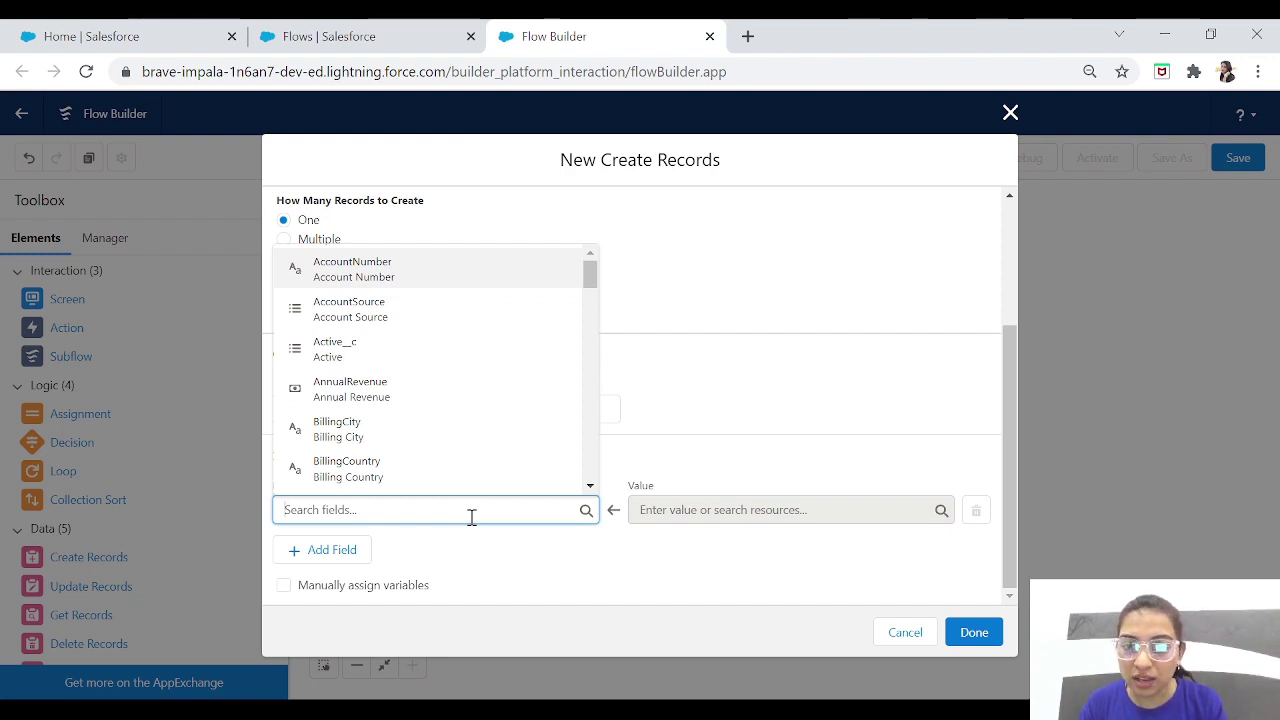
text(nae)
text(me)
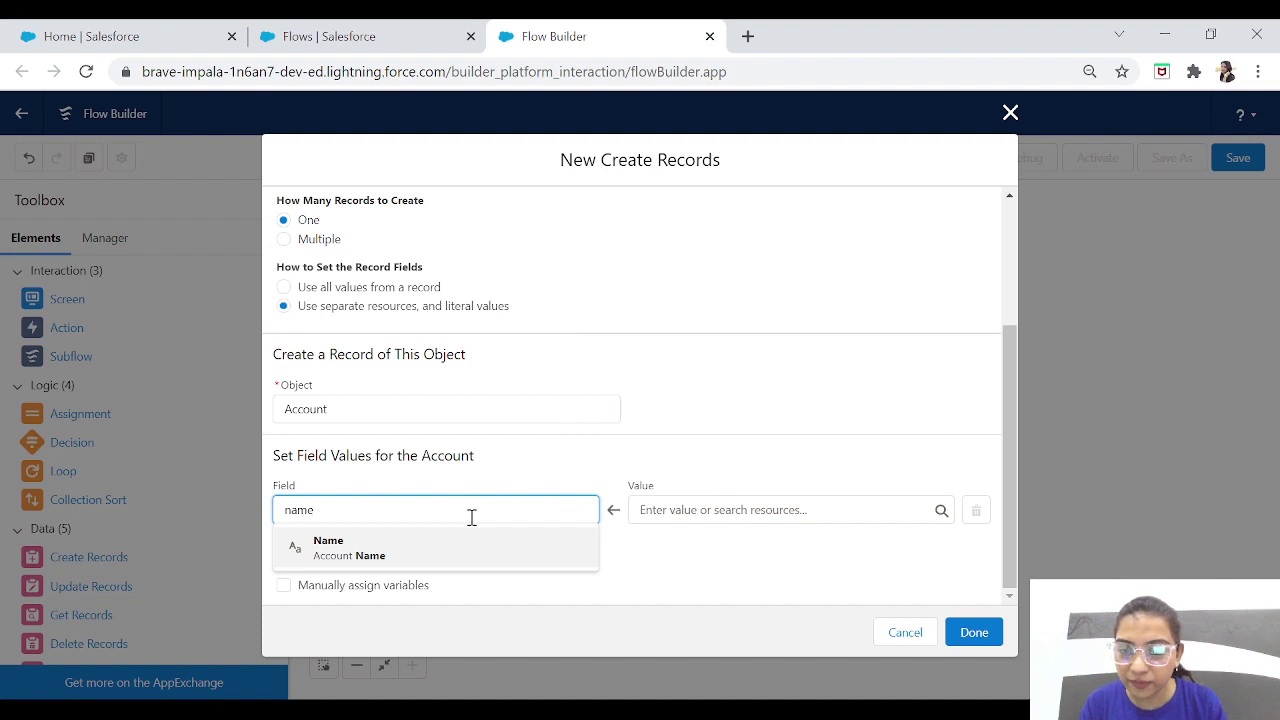
click(394, 555)
click(783, 512)
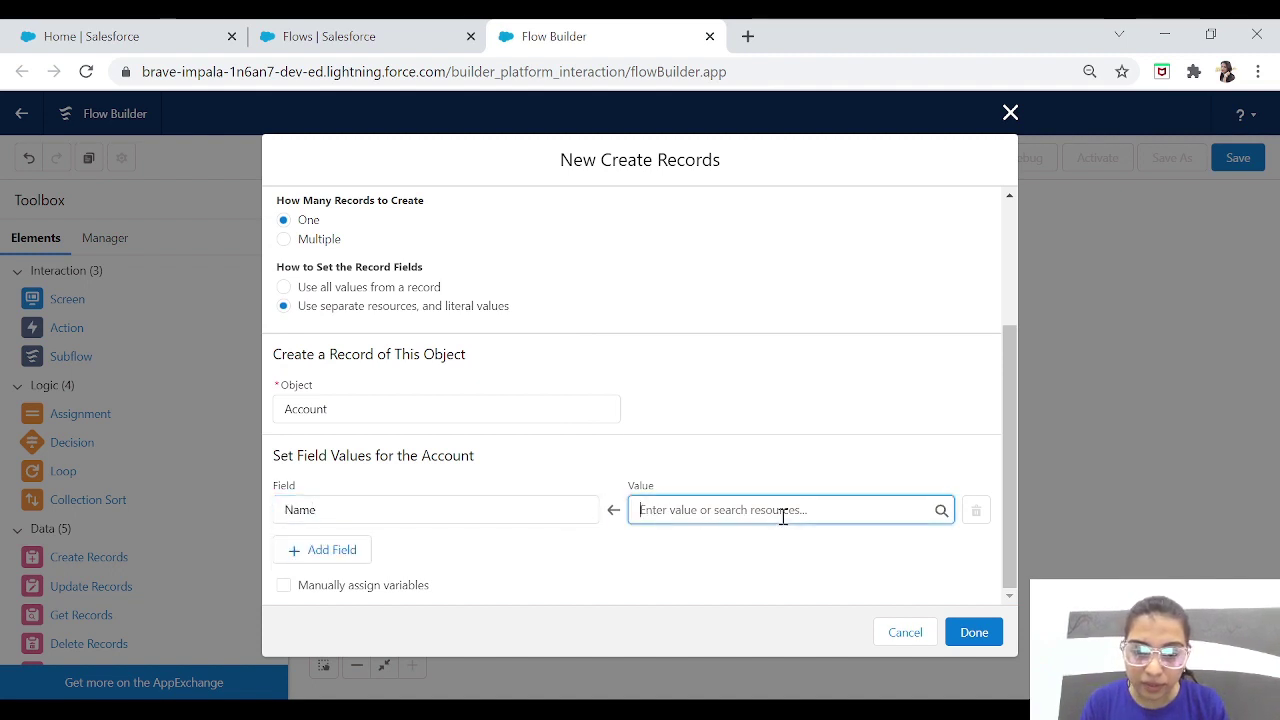
click(697, 484)
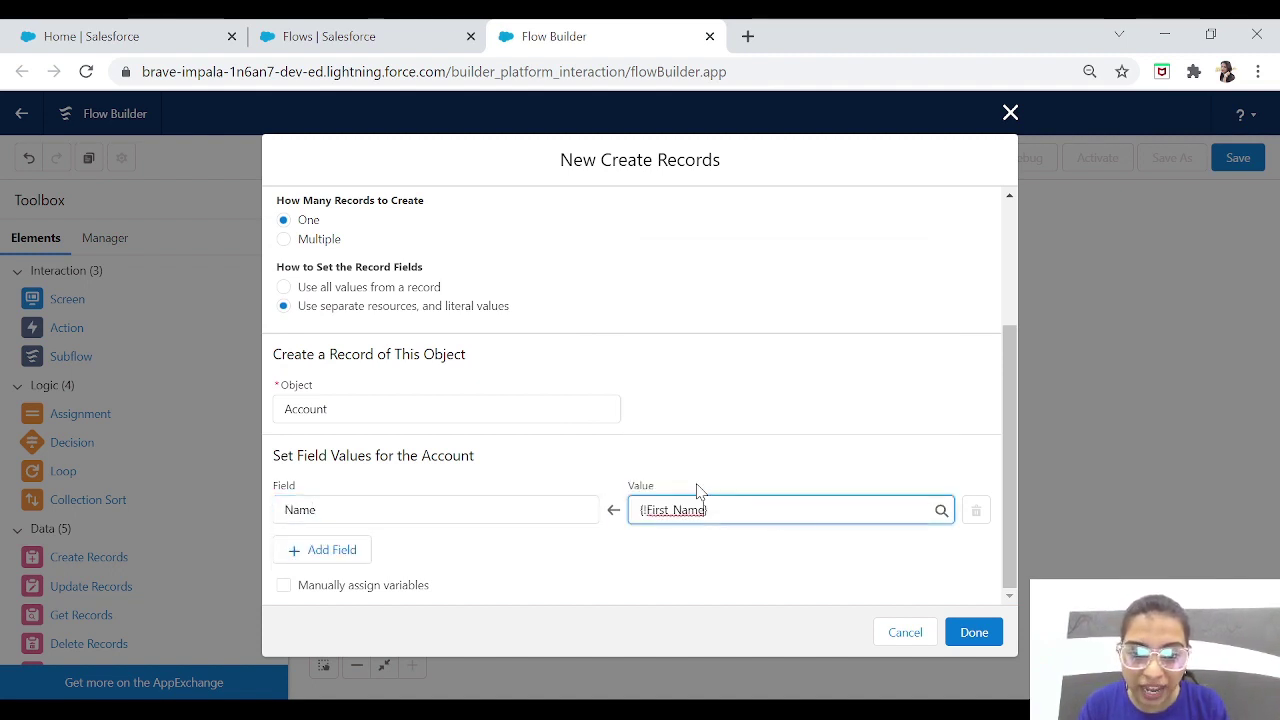
click(719, 513)
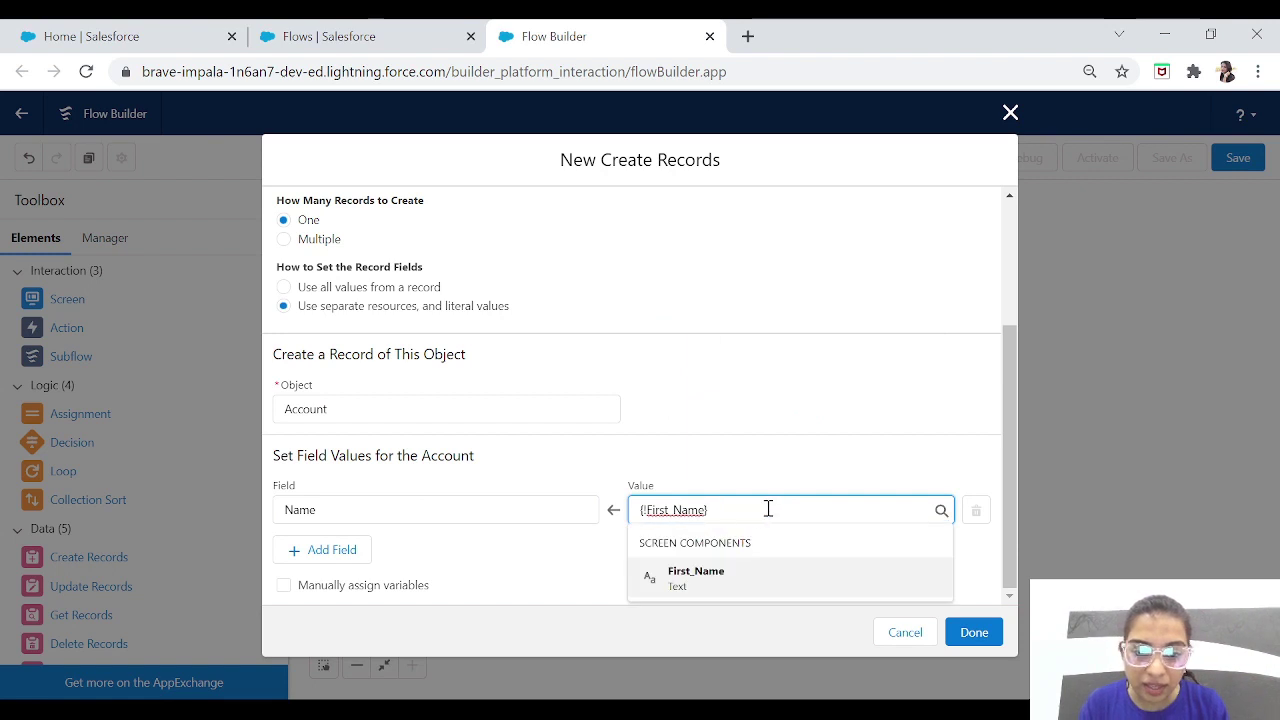
click(564, 554)
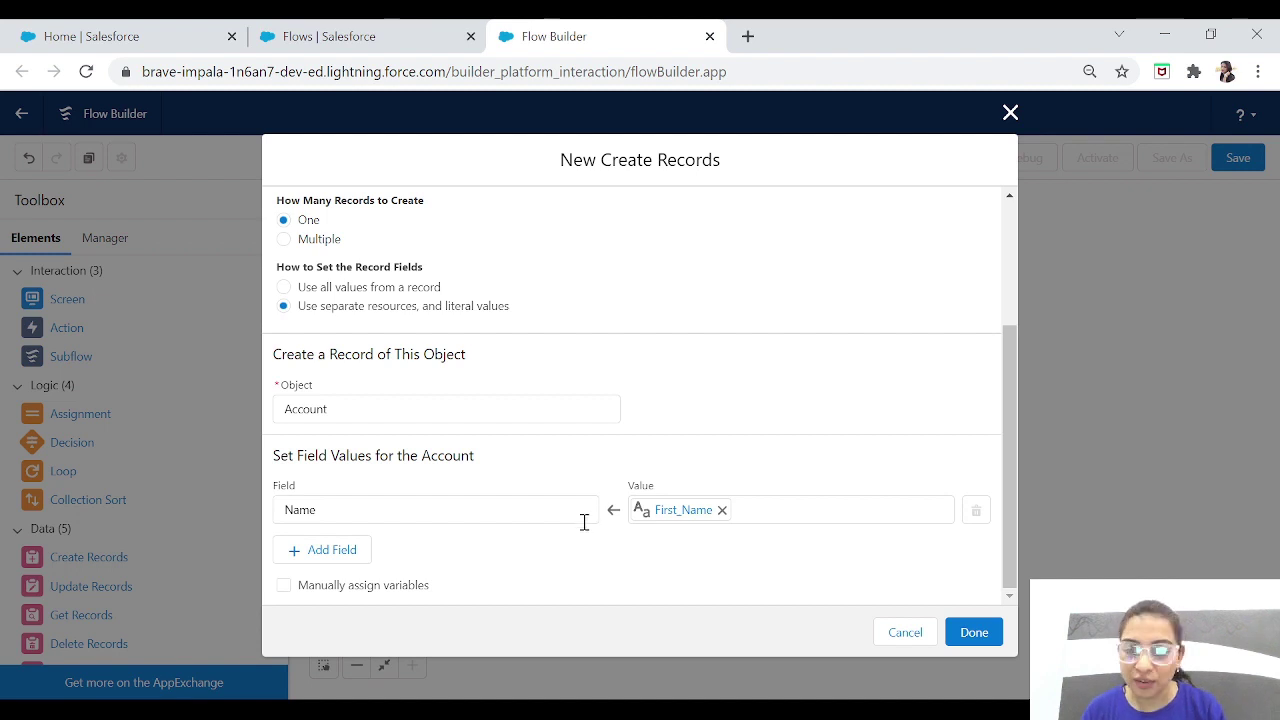
- Enable manual variable assignment for the Create Account element and start a new resource for storing the Account ID
click(285, 587)
drag(1012, 443, 1018, 535)
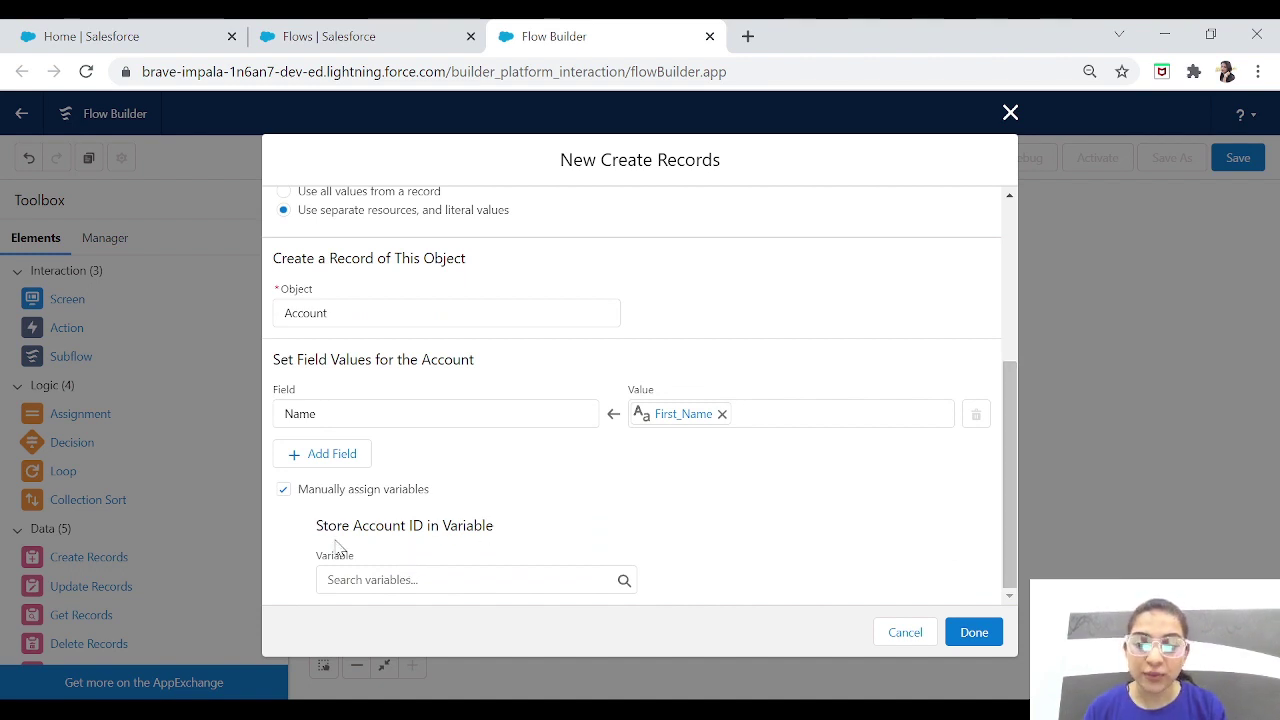
drag(316, 526, 518, 535)
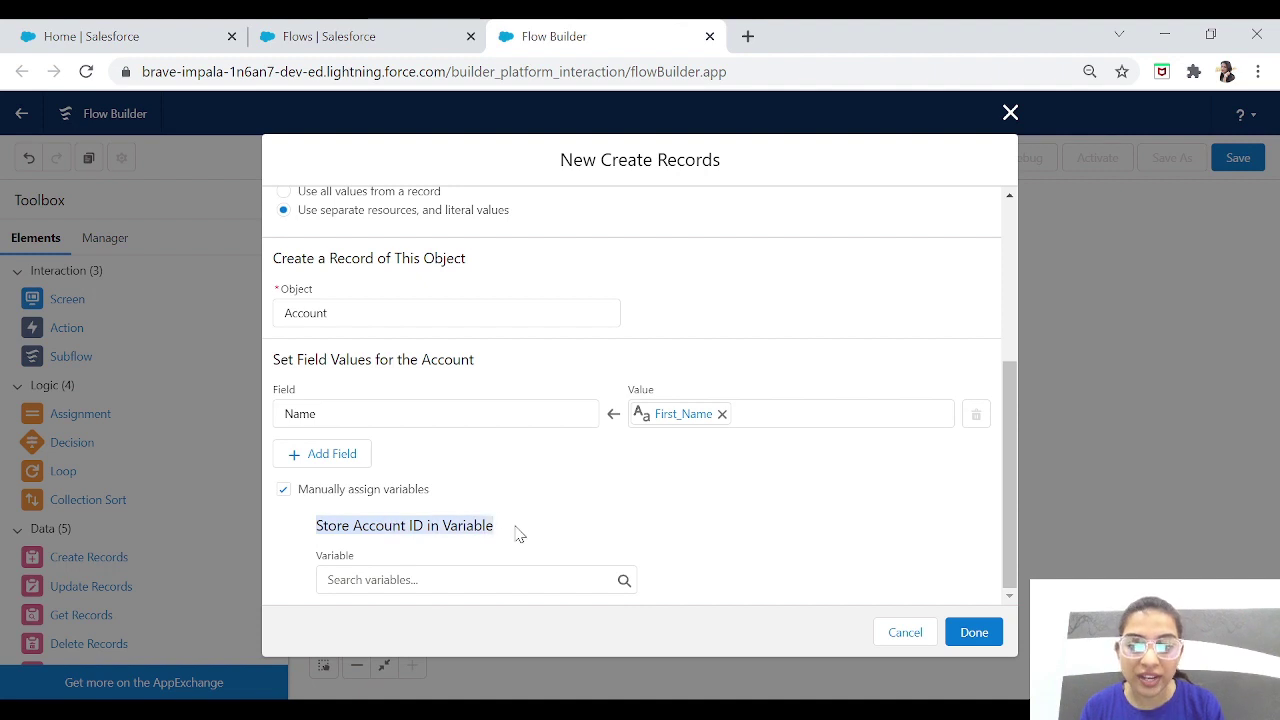
click(510, 545)
click(442, 586)
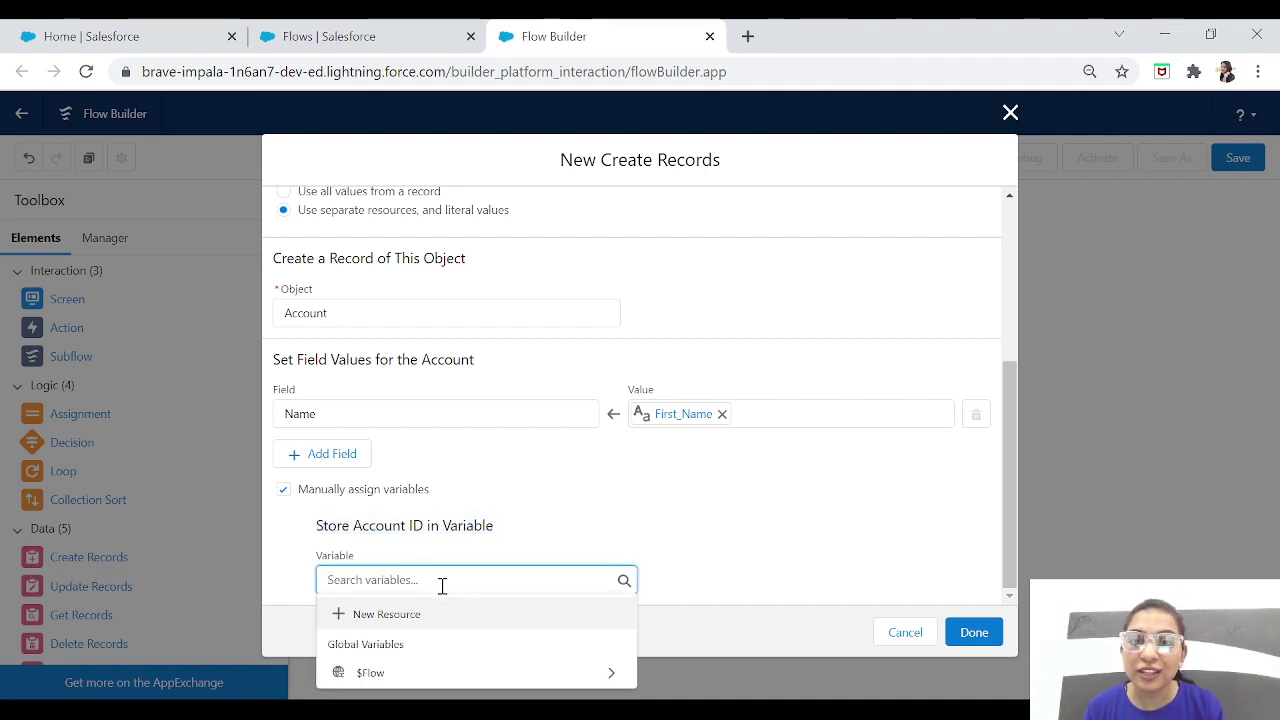
click(390, 616)
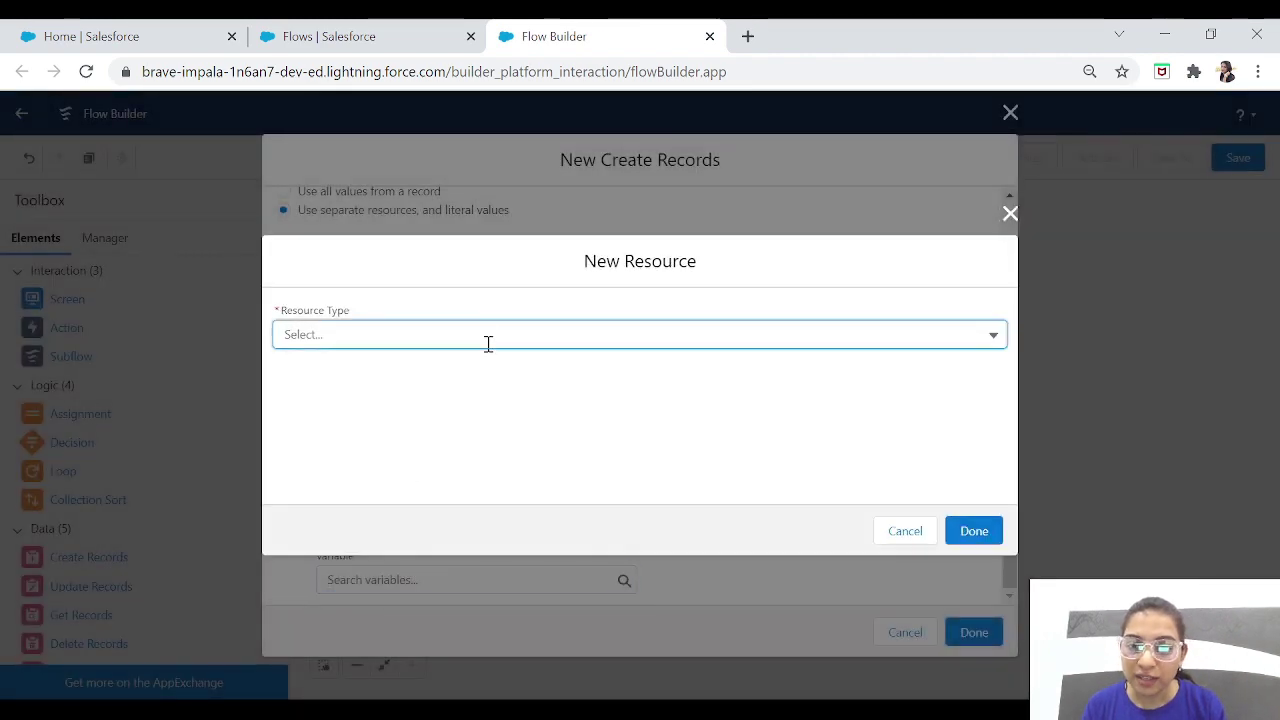
- Create a Variable resource with the API name AccountId and the Text data type
click(488, 343)
click(334, 366)
click(333, 369)
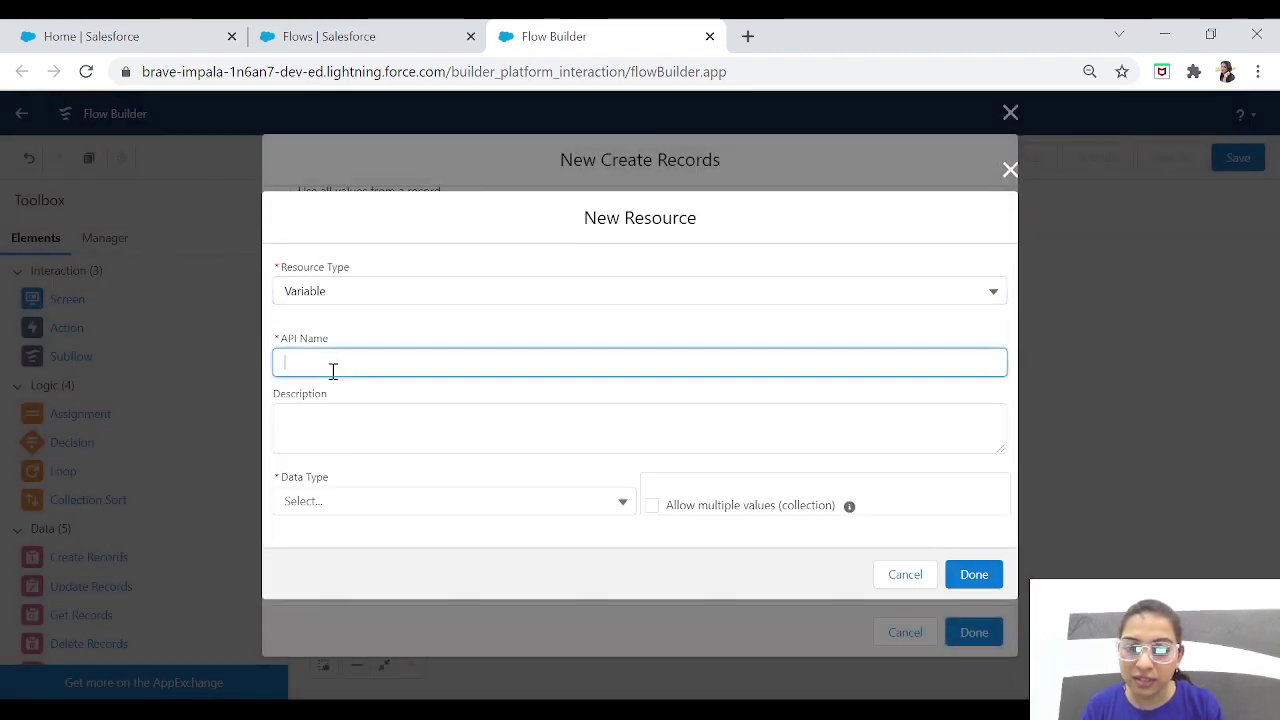
text(Accu)
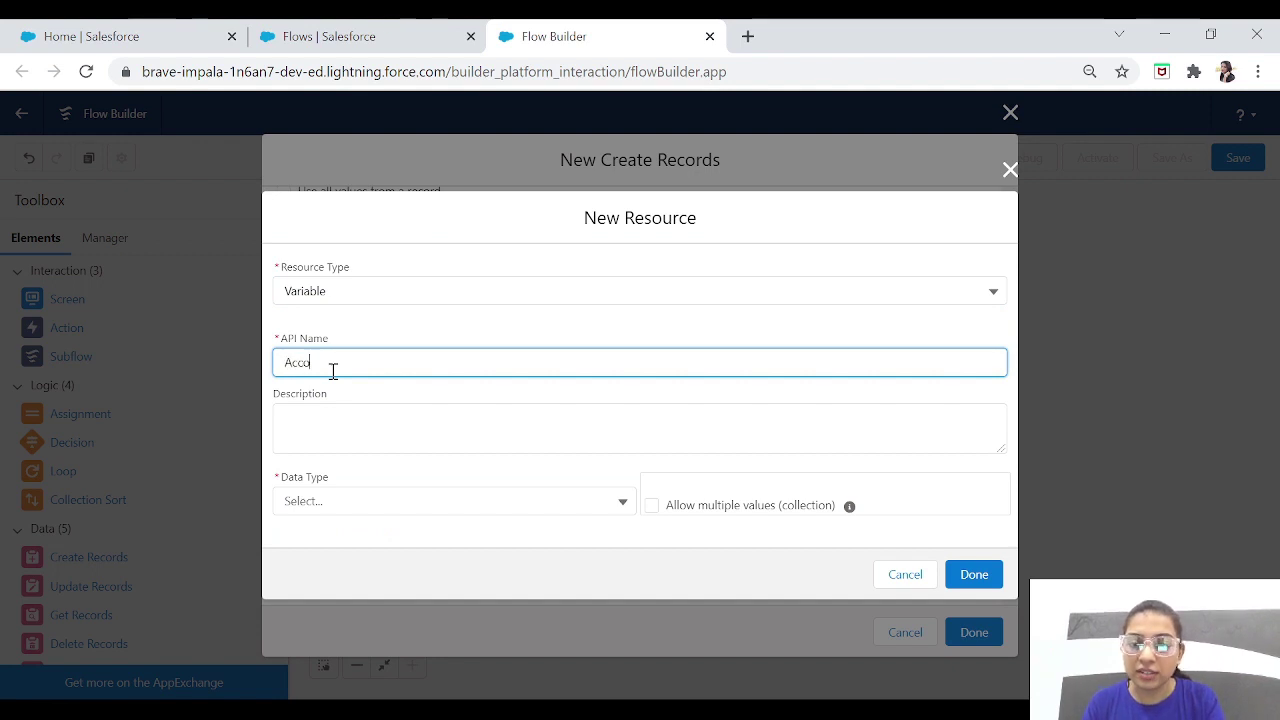
text(ntId)
key(Tab)
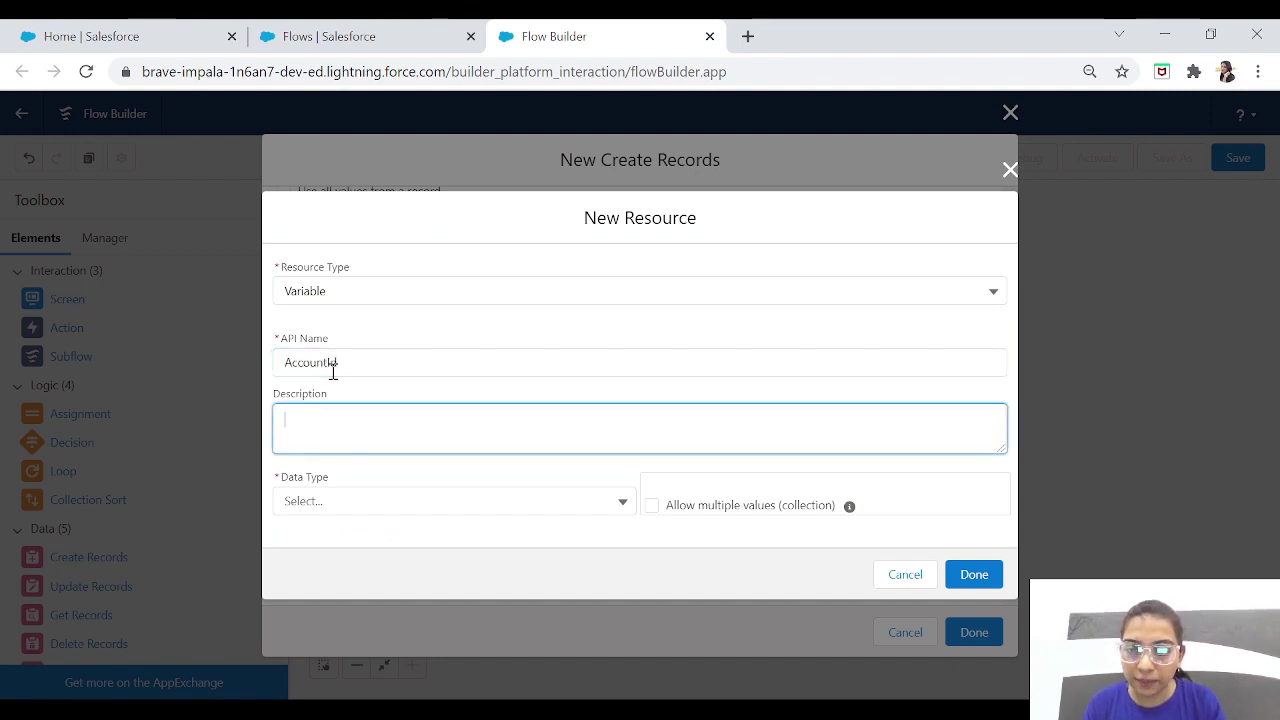
click(362, 500)
click(357, 258)
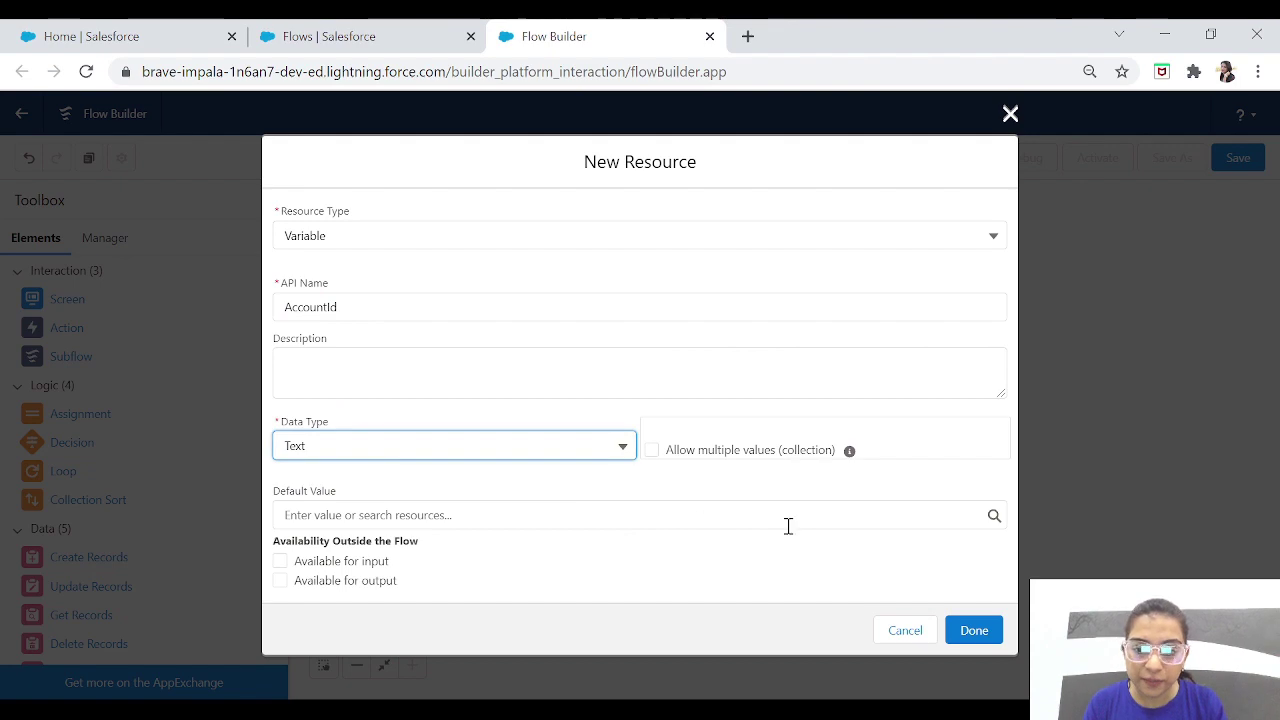
click(973, 632)
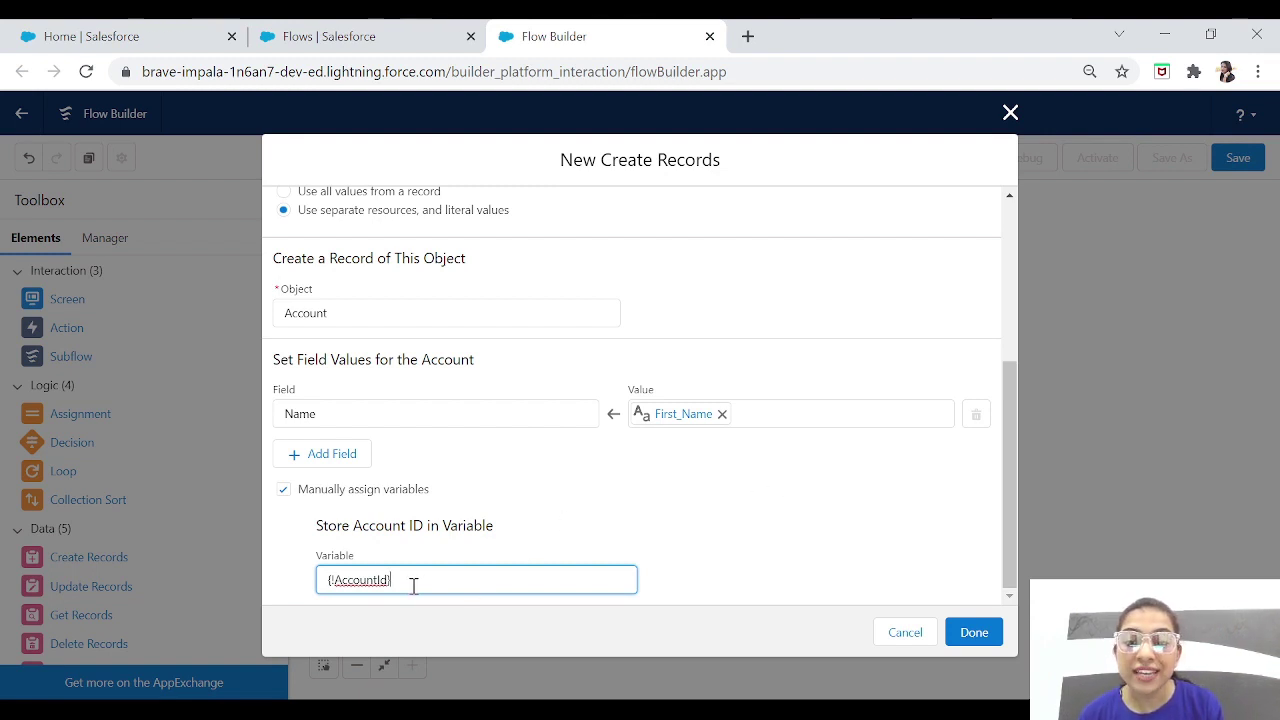
- Finish the Create Account element with AccountId as the variable that stores the Account ID
drag(413, 586, 320, 587)
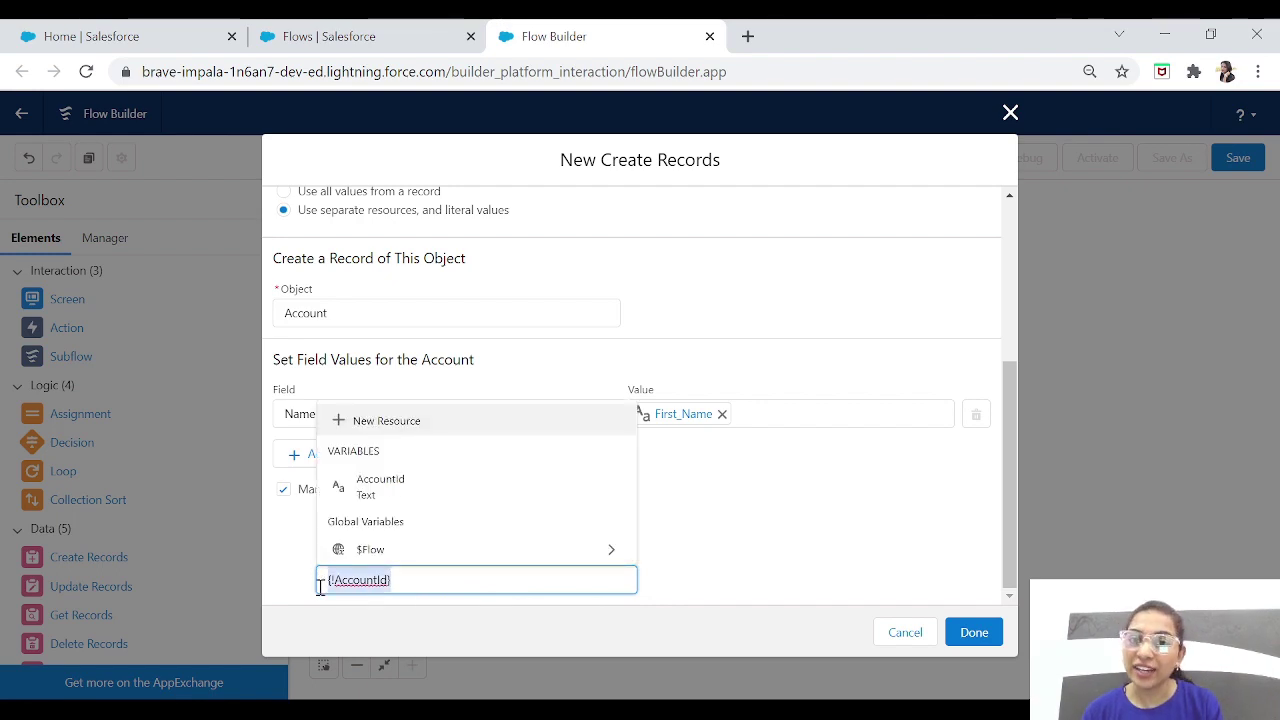
click(926, 545)
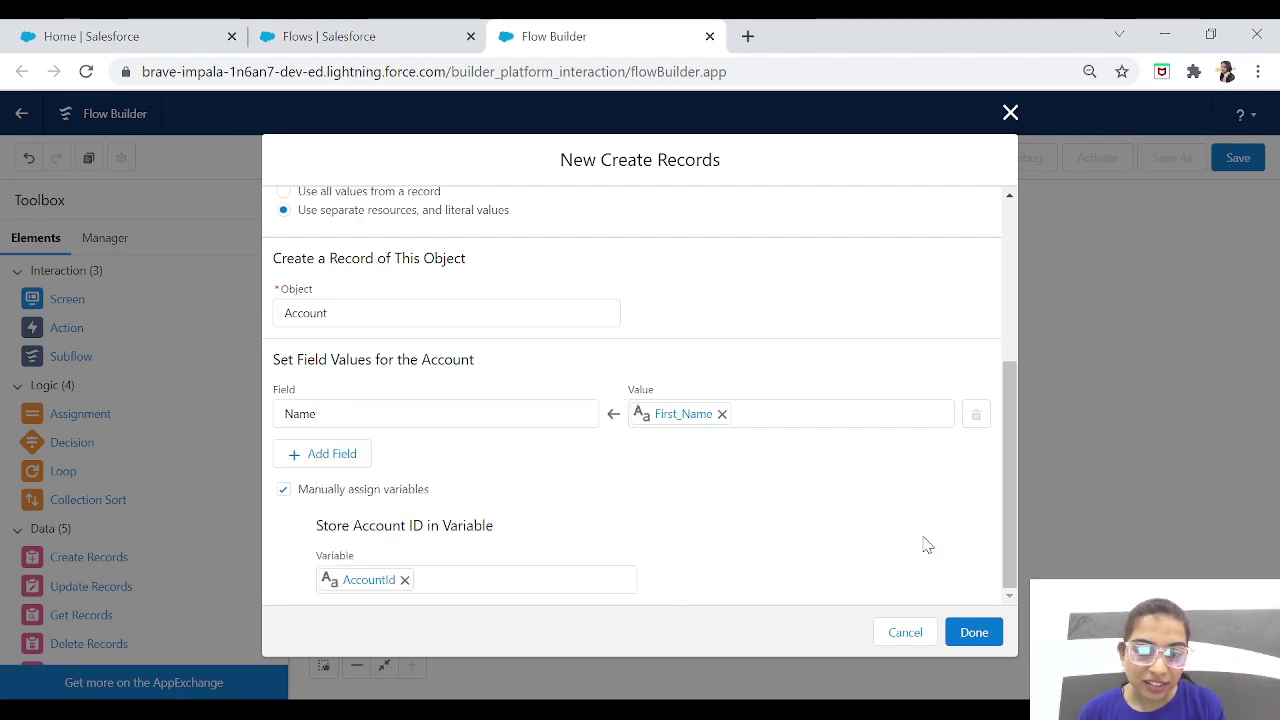
click(974, 634)
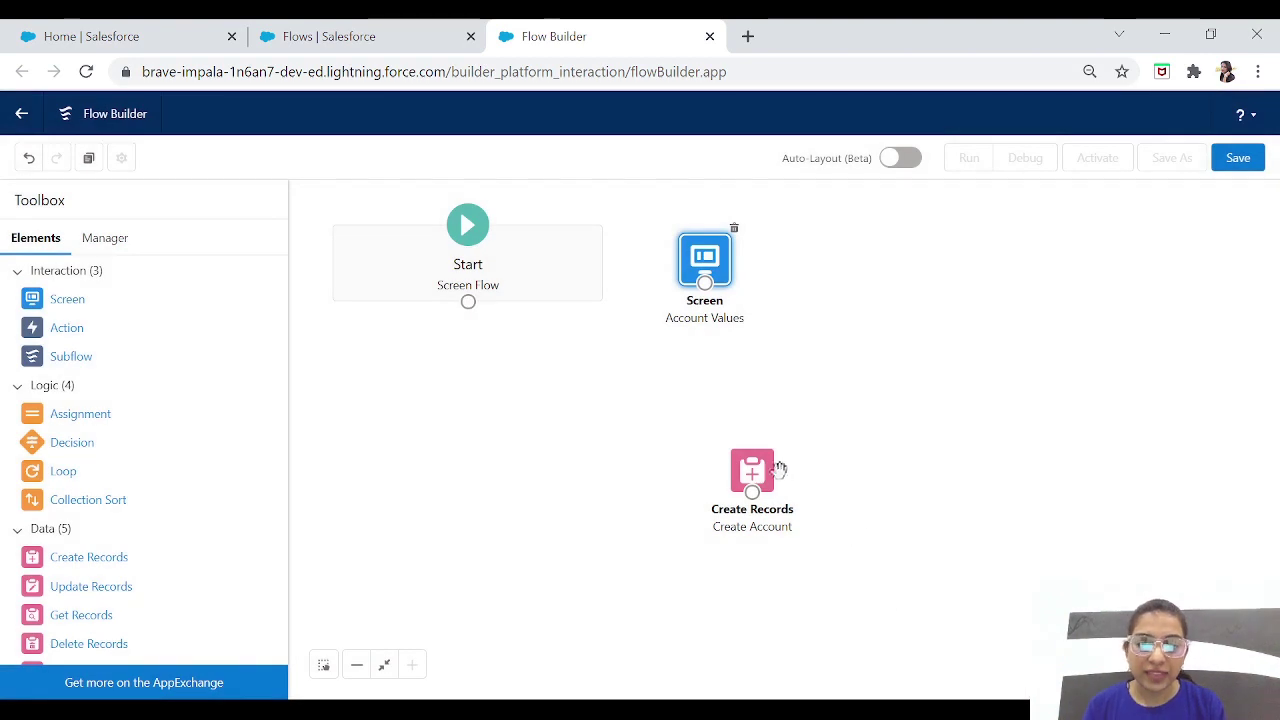
- Place Create Account beside the Account Values screen, and connect Start to the screen and the screen to Create Account
drag(768, 482, 876, 282)
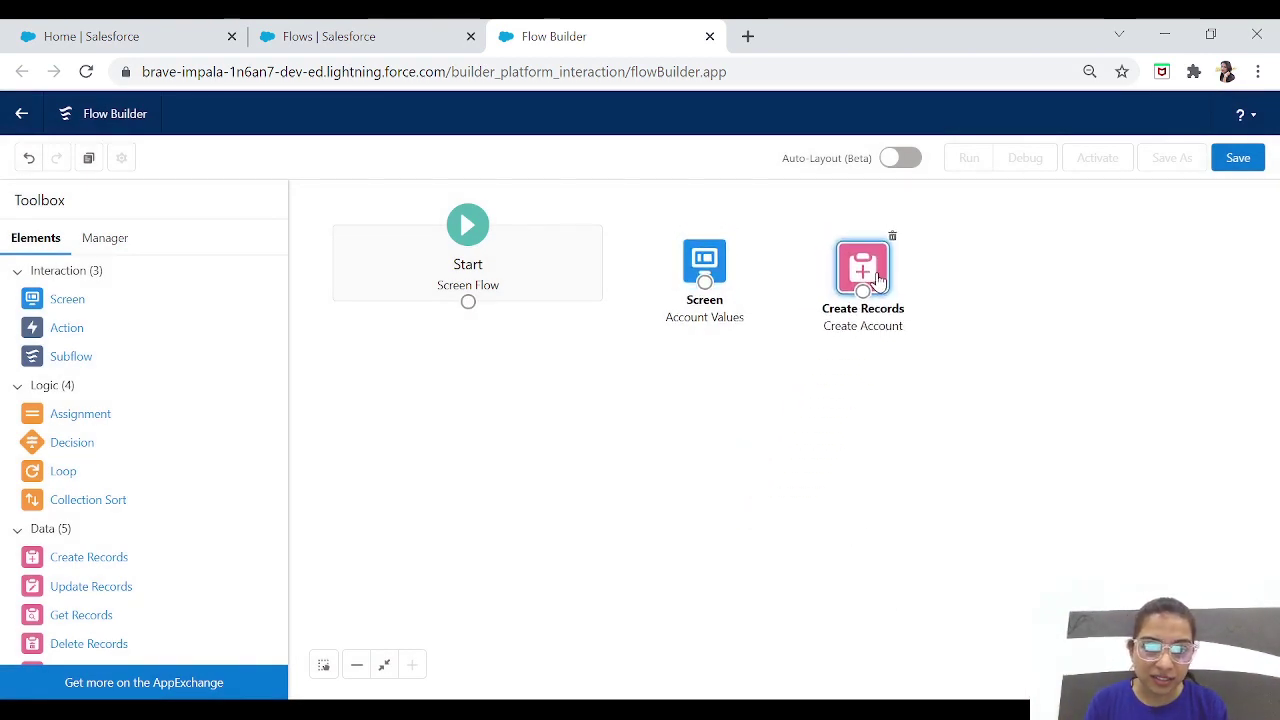
drag(468, 302, 857, 311)
drag(866, 300, 864, 296)
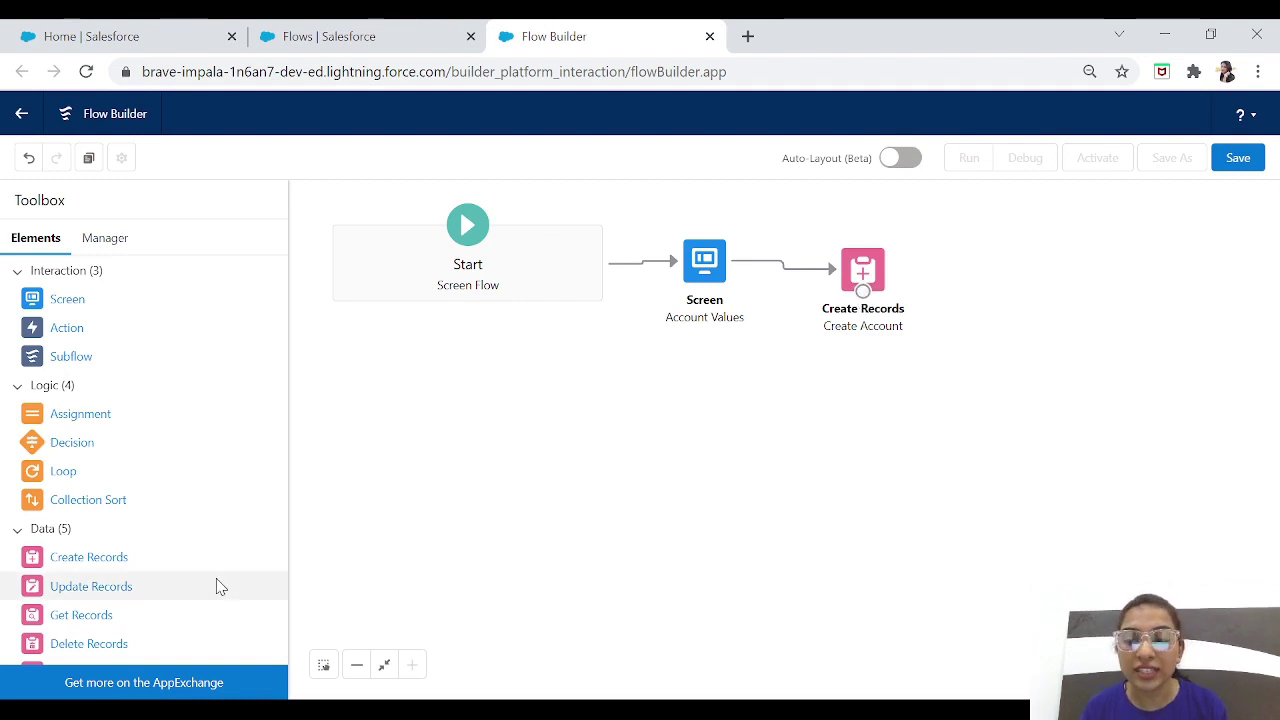
- Add a second Create Records element to the canvas and label it Create Contact
drag(109, 567, 964, 430)
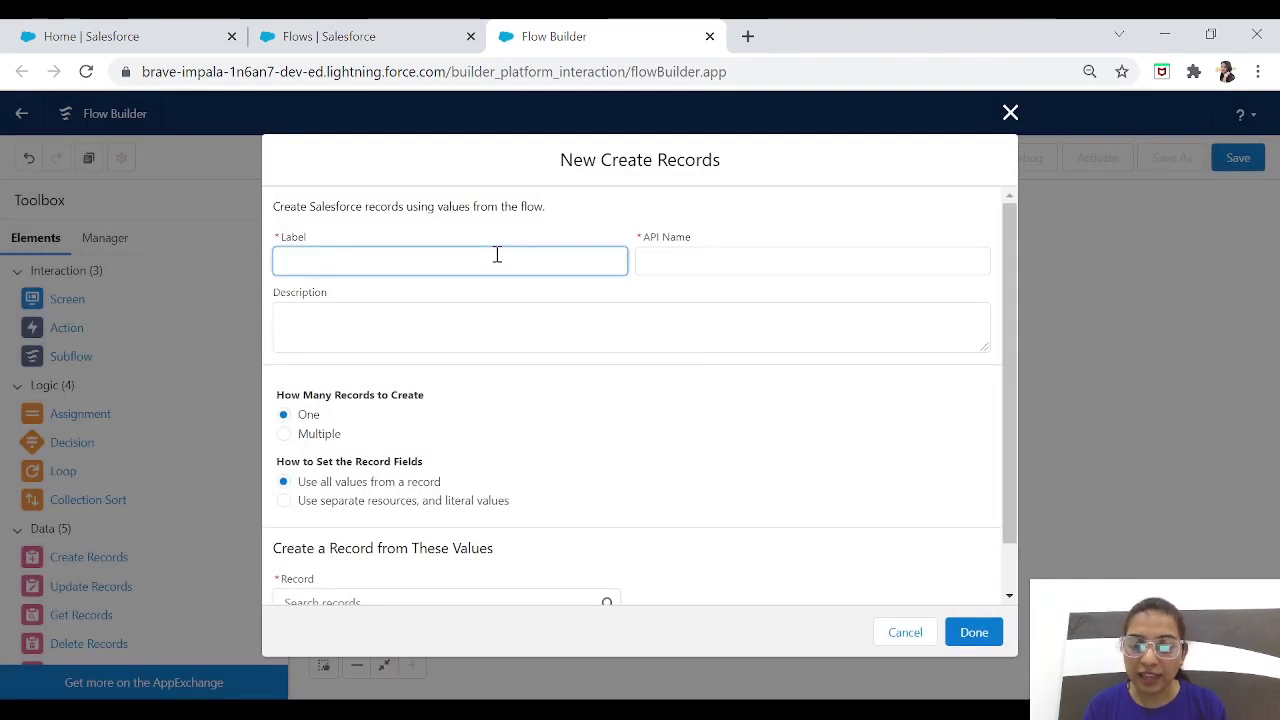
text(Create Contact)
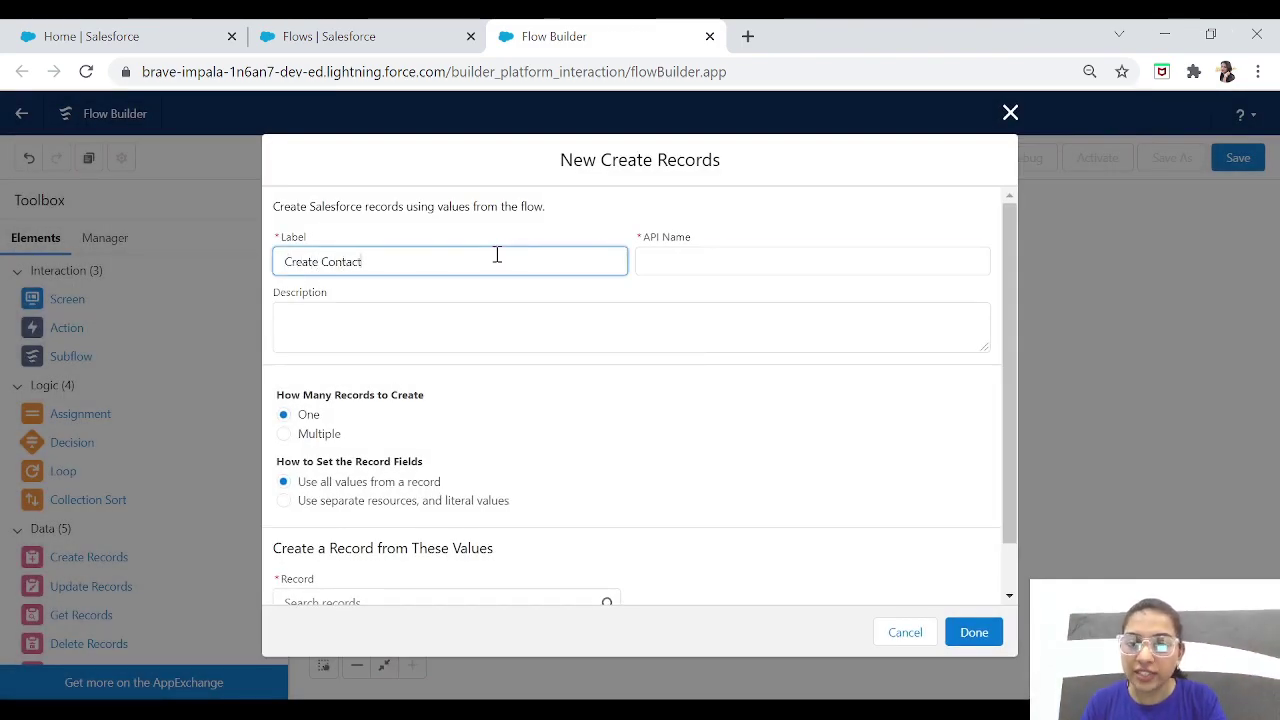
key(Tab)
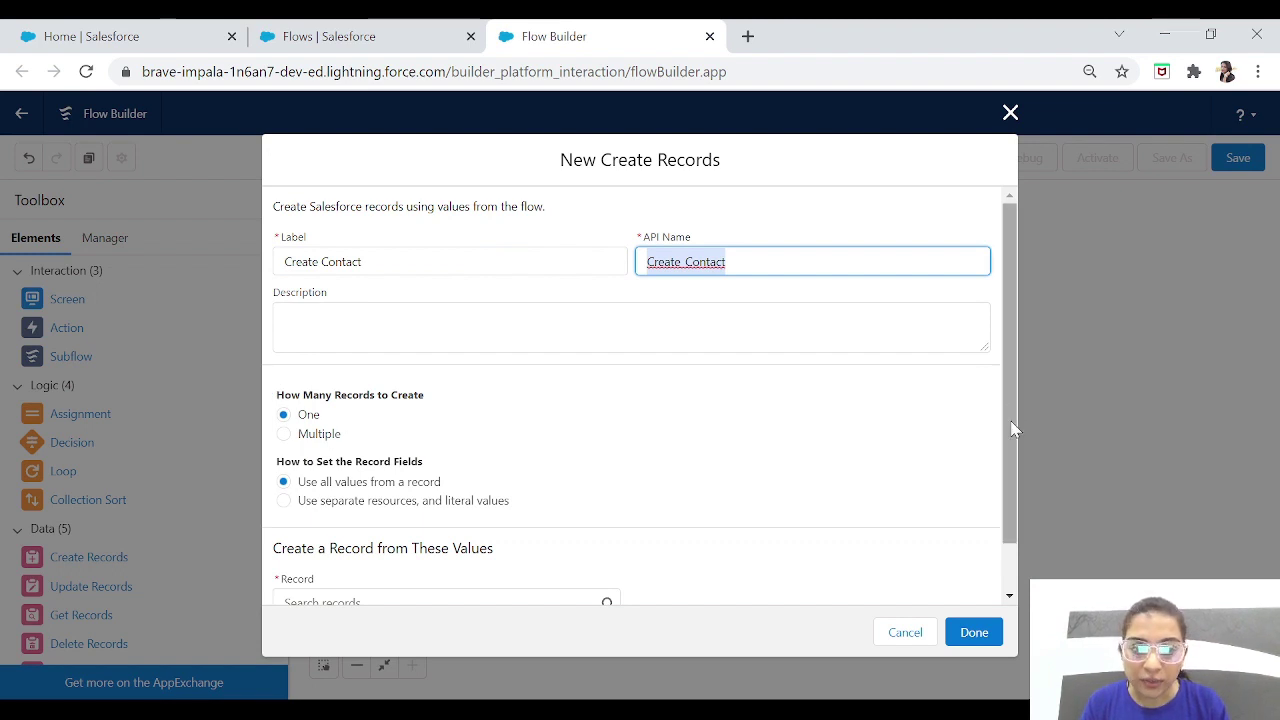
- Set the record fields to use separate resources and literal values, and choose Contact as the object to create
drag(1008, 422, 1009, 480)
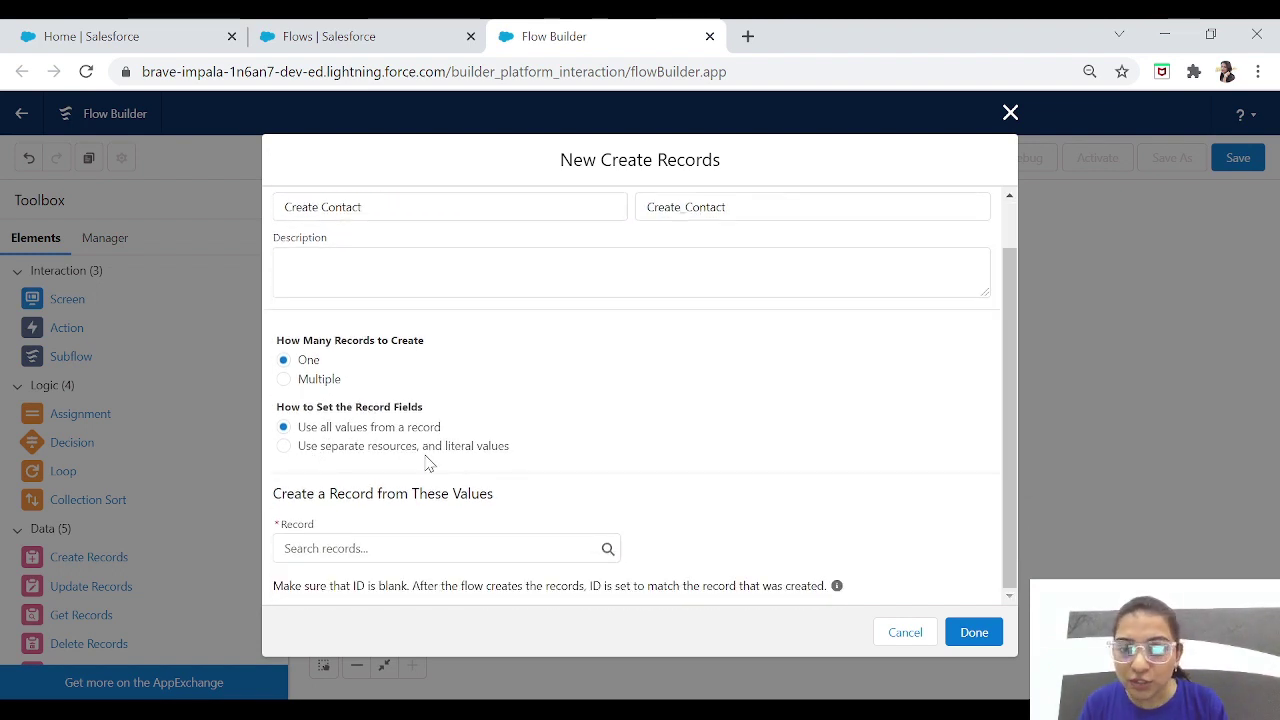
click(352, 452)
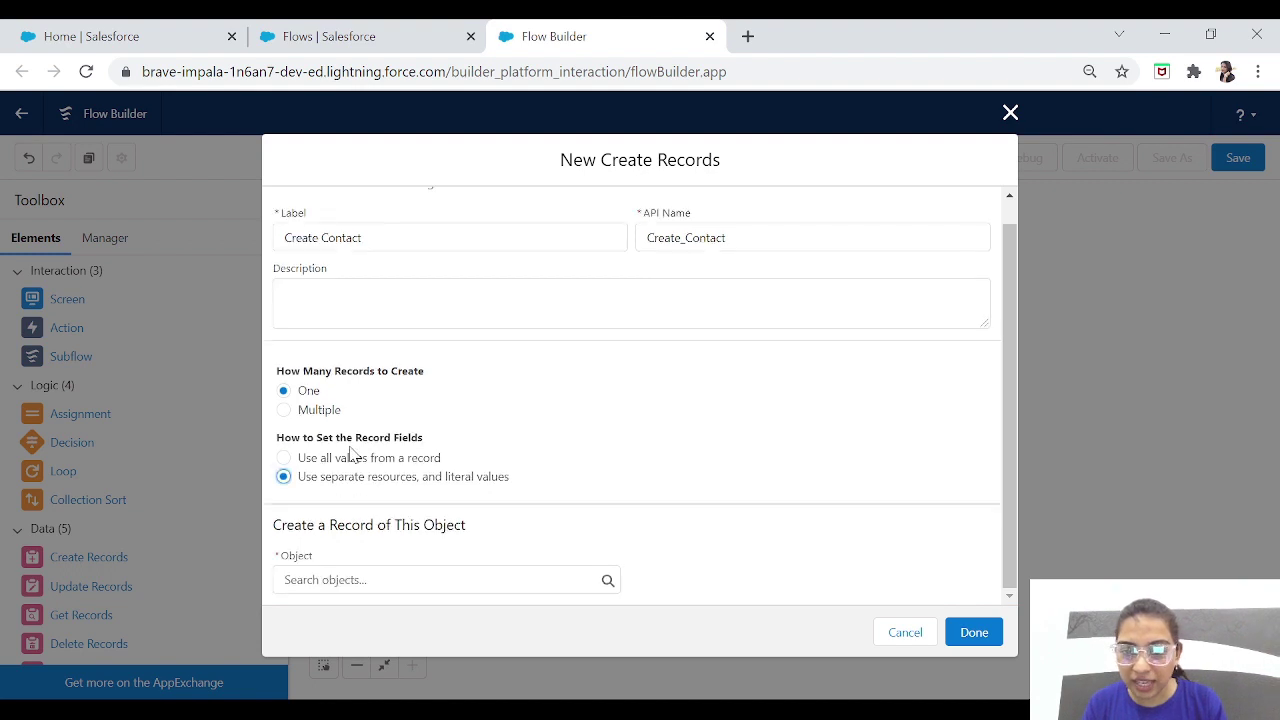
click(363, 580)
text(contac)
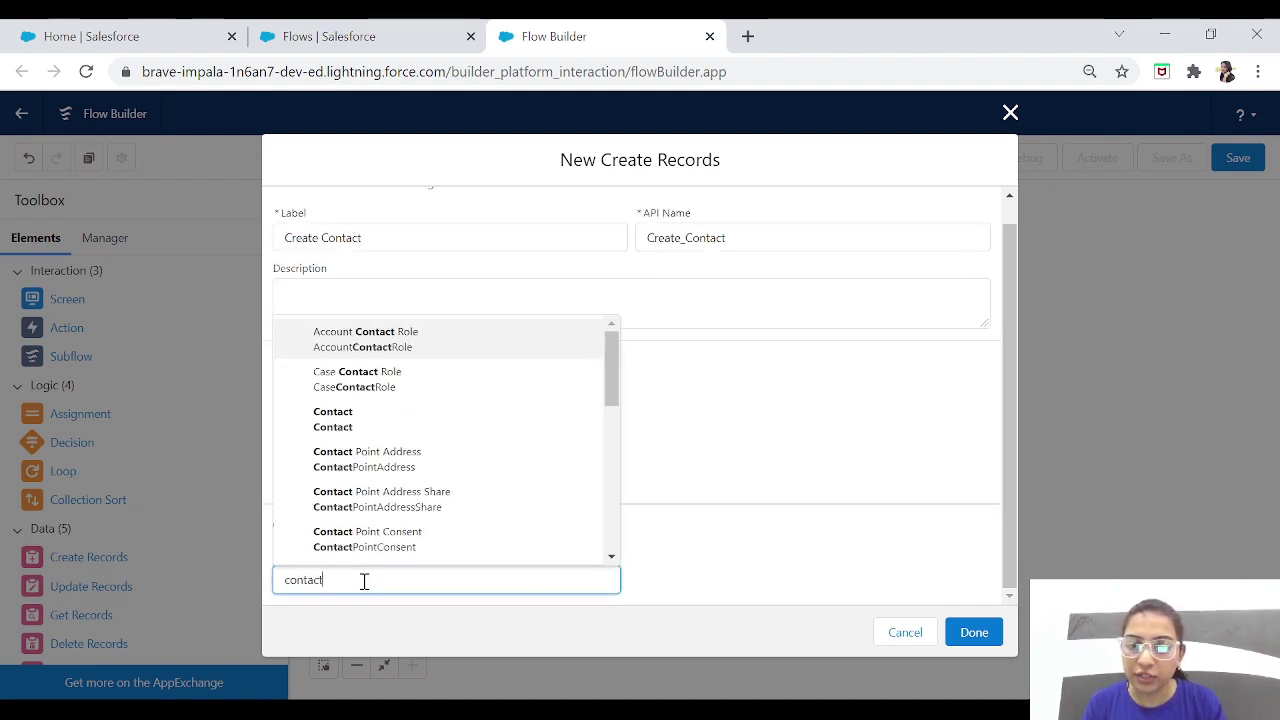
text(t)
click(340, 419)
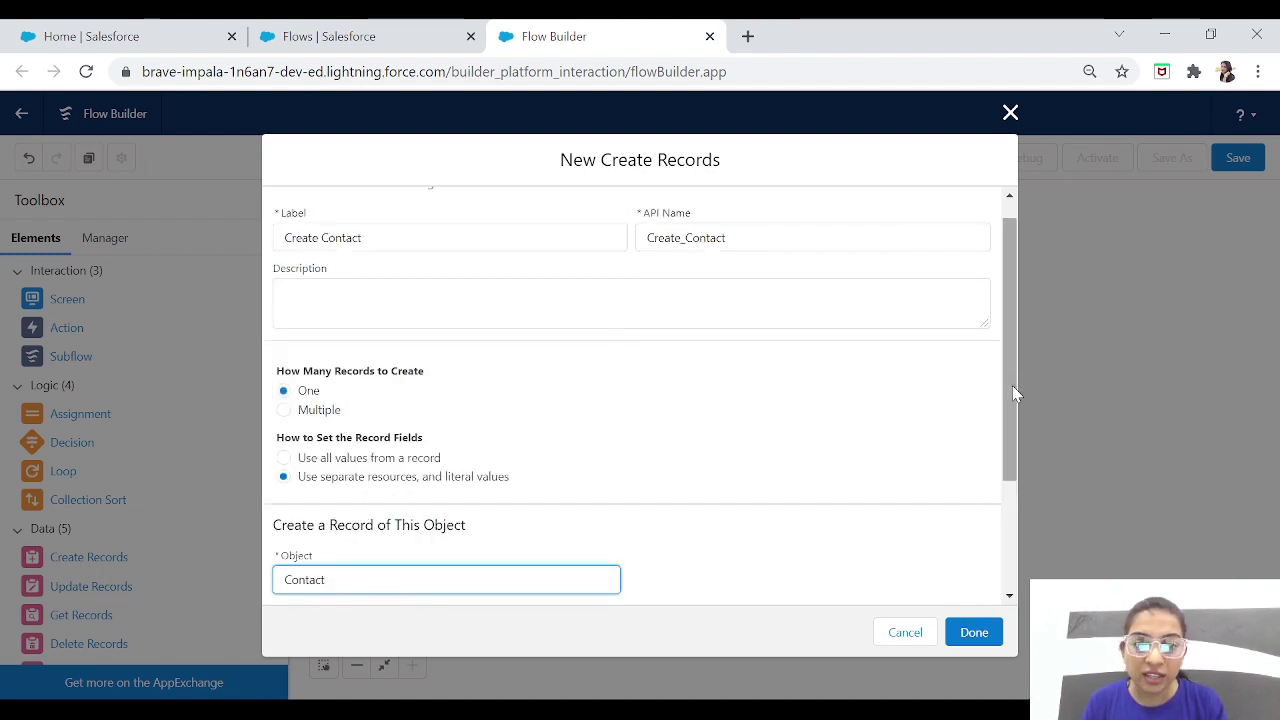
- Map the Contact's FirstName field to the First_Name screen component
drag(1012, 385, 1022, 549)
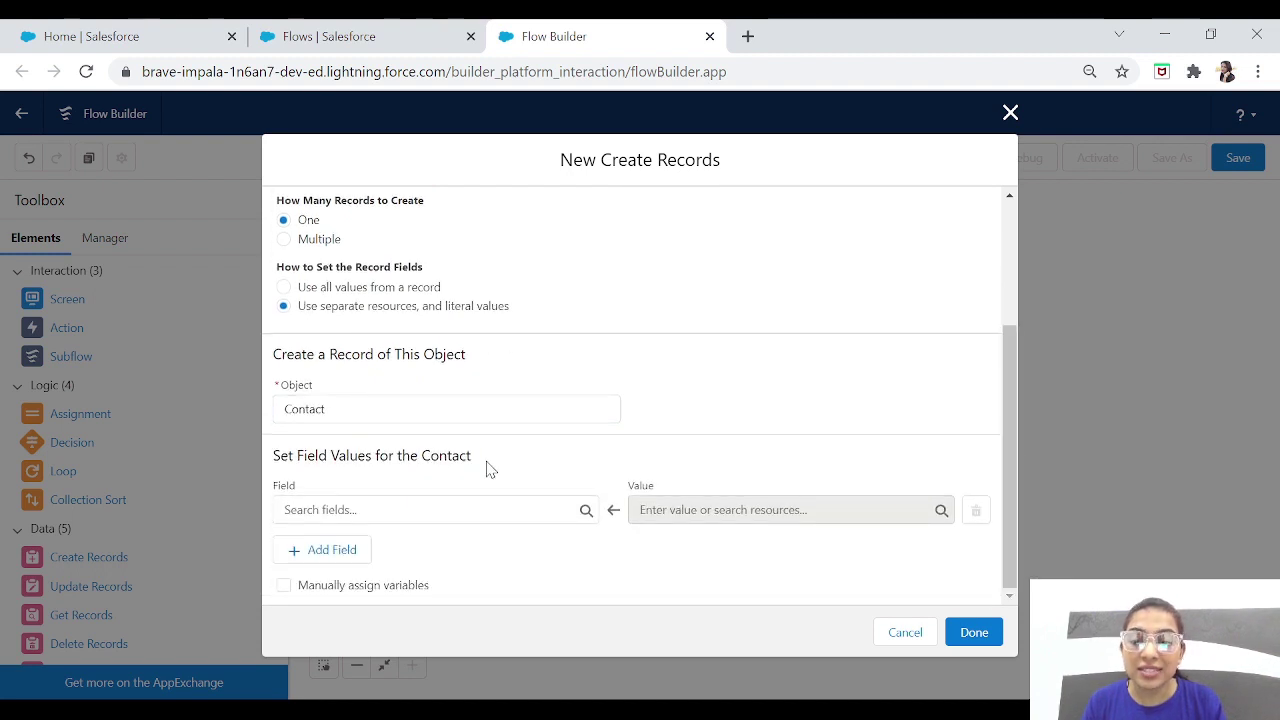
drag(489, 467, 274, 460)
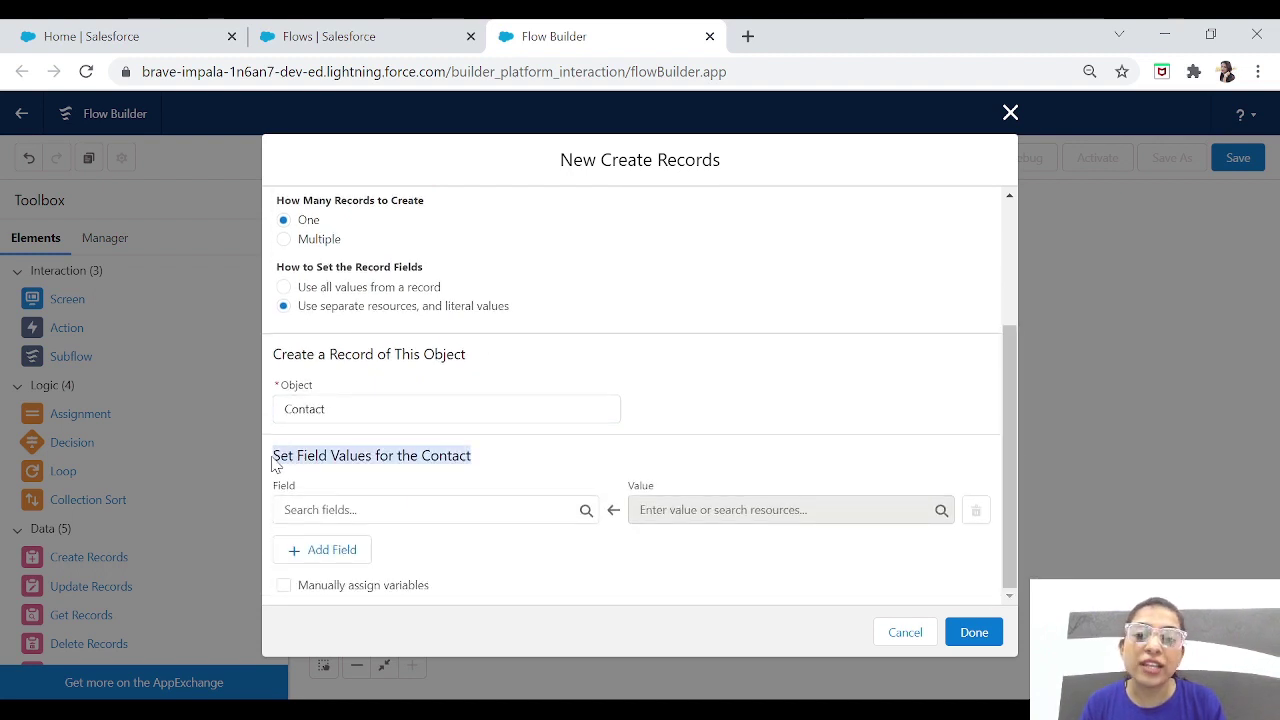
click(403, 510)
text(firs)
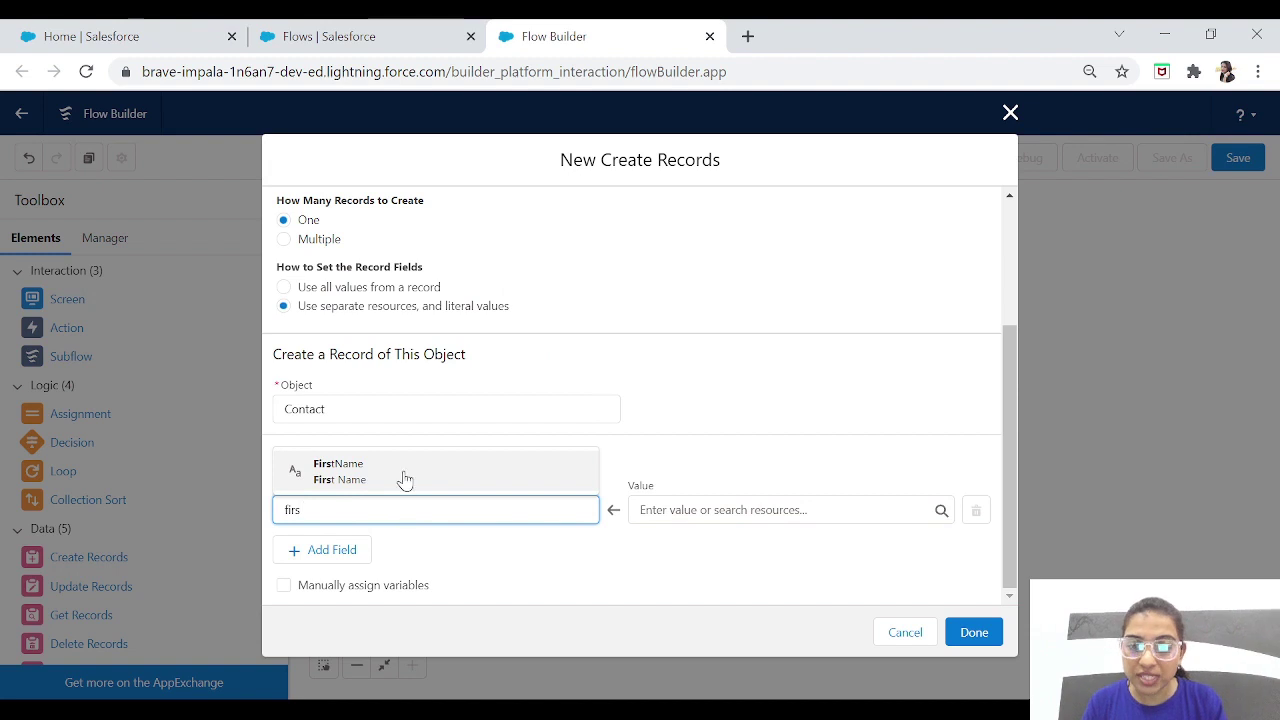
click(404, 478)
click(690, 520)
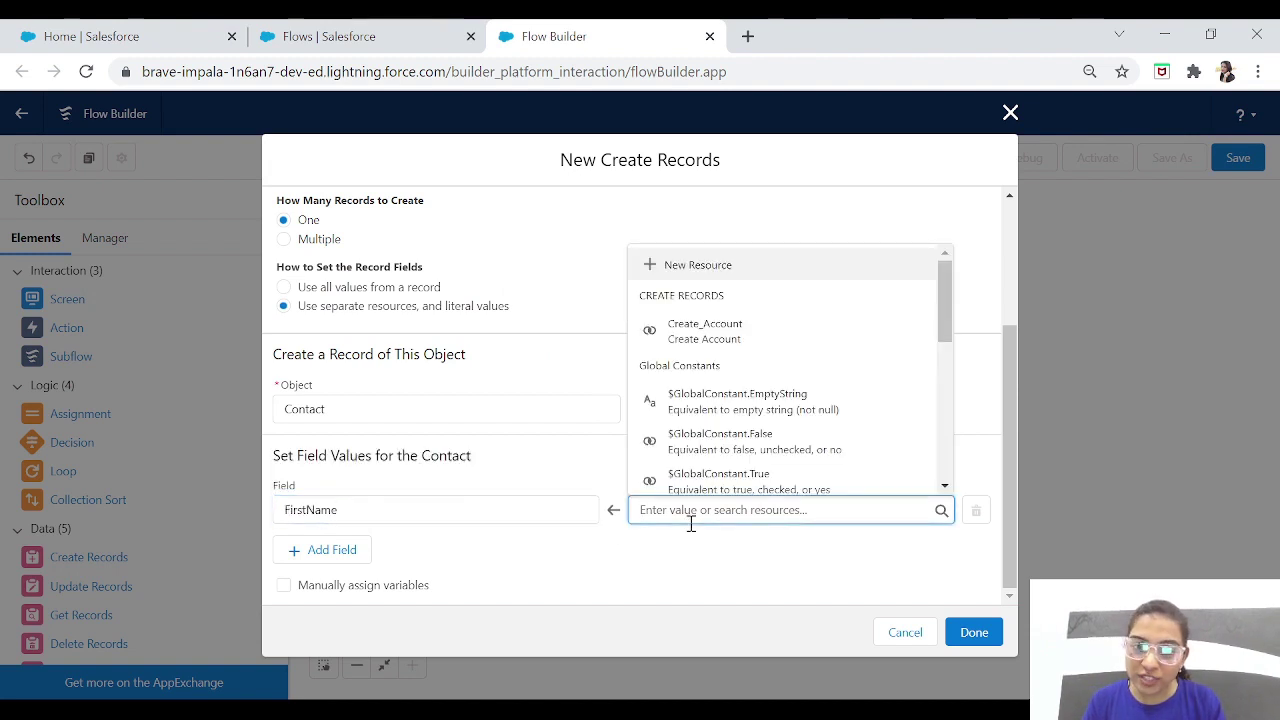
text(acc)
key(BackSpace)
key(BackSpace)
key(BackSpace)
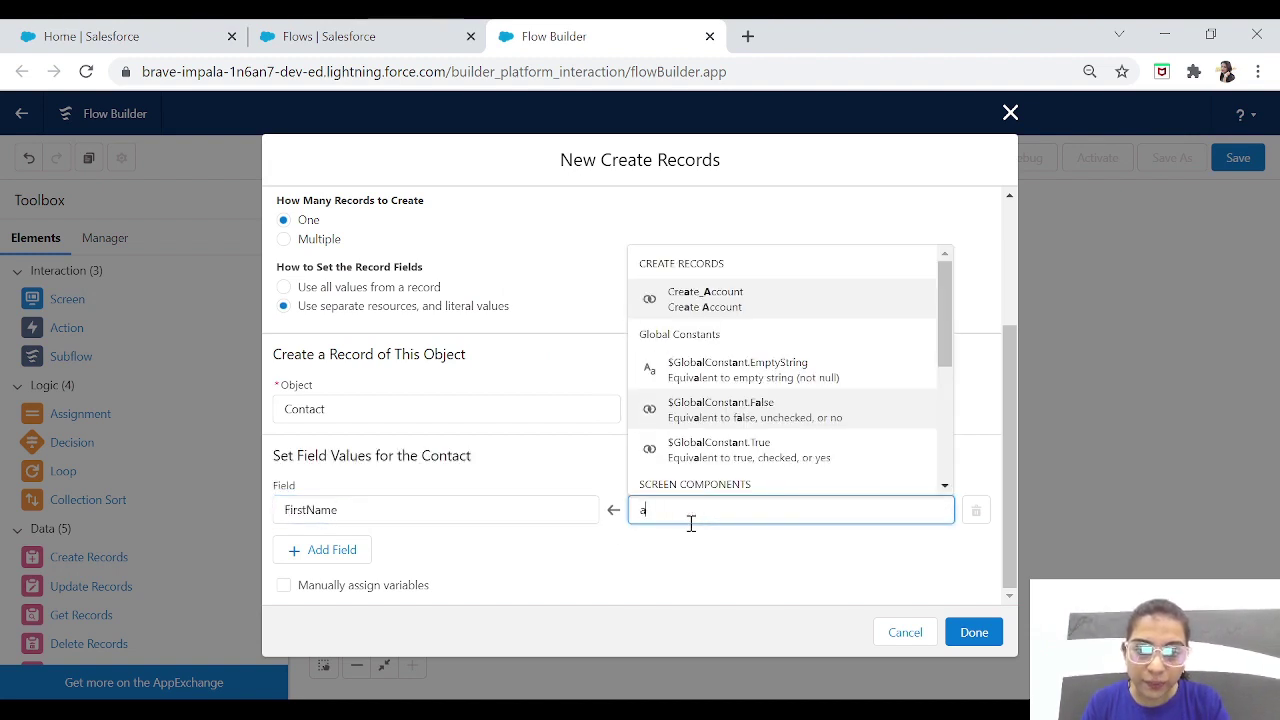
text(fir)
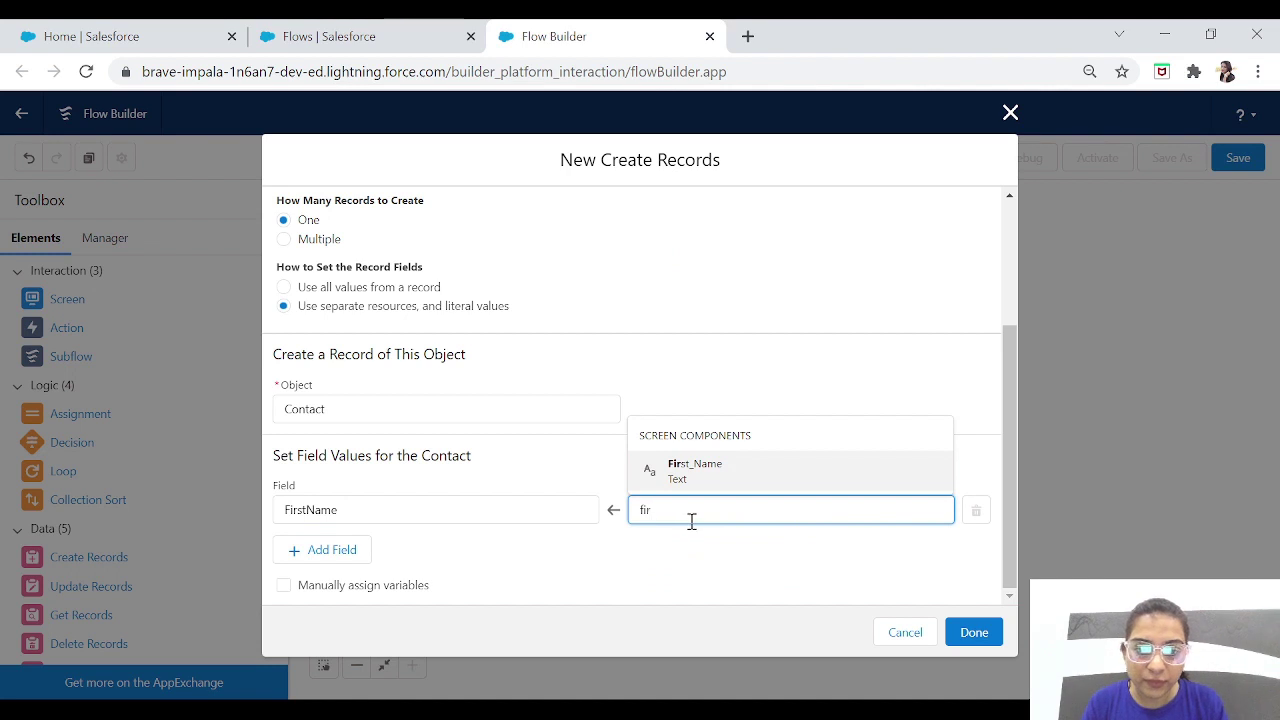
click(726, 474)
- Add a second field mapping for the Contact, assigning the Last_Name screen component to its LastName field
click(322, 556)
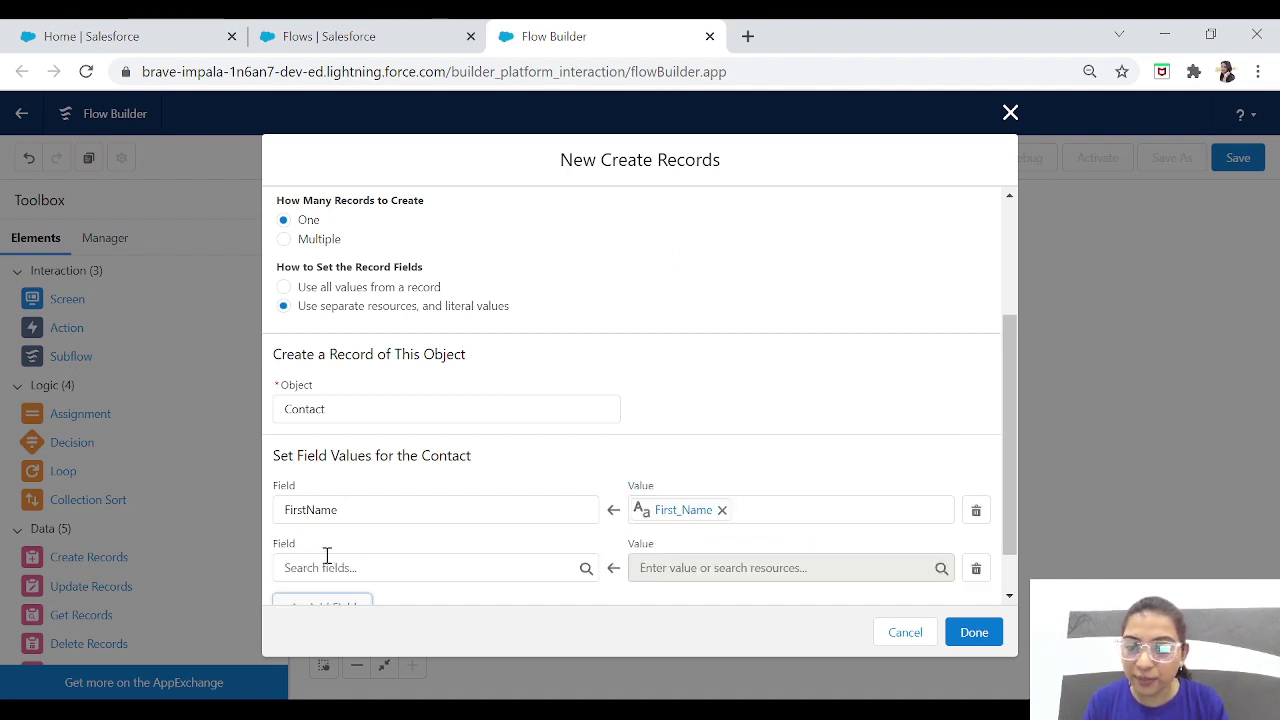
click(368, 568)
text(last)
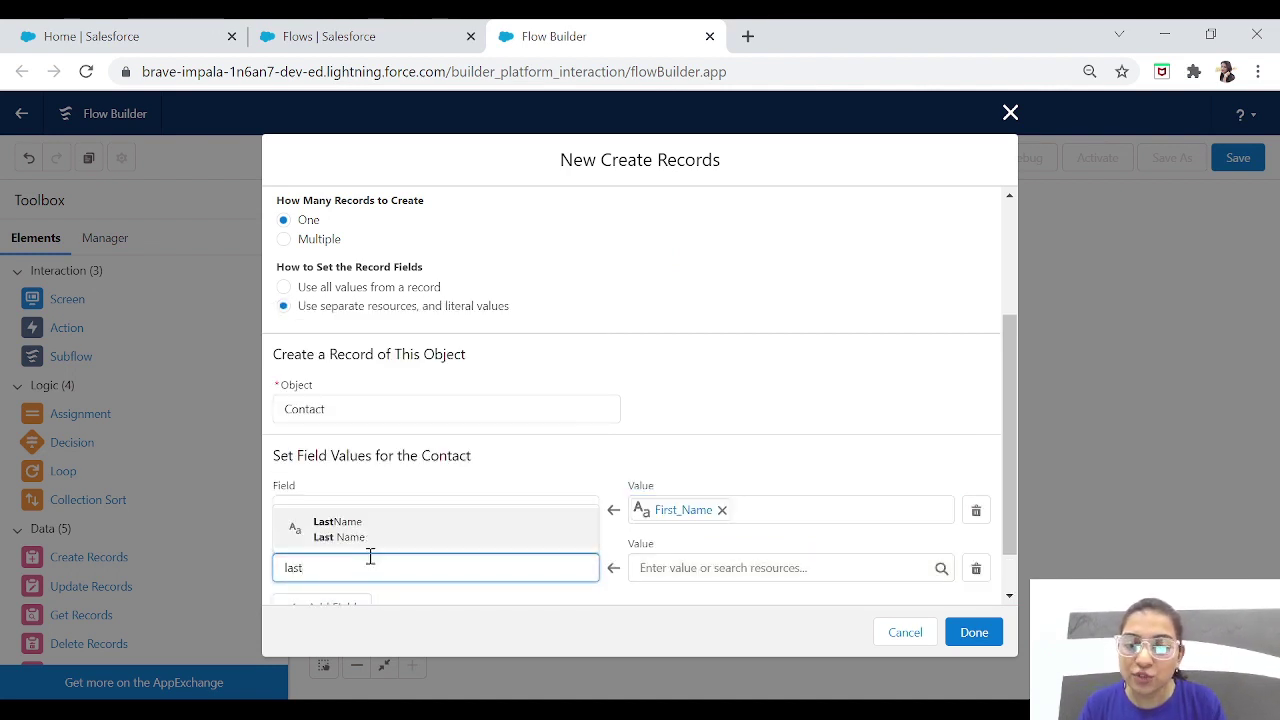
click(395, 536)
click(780, 569)
text(las)
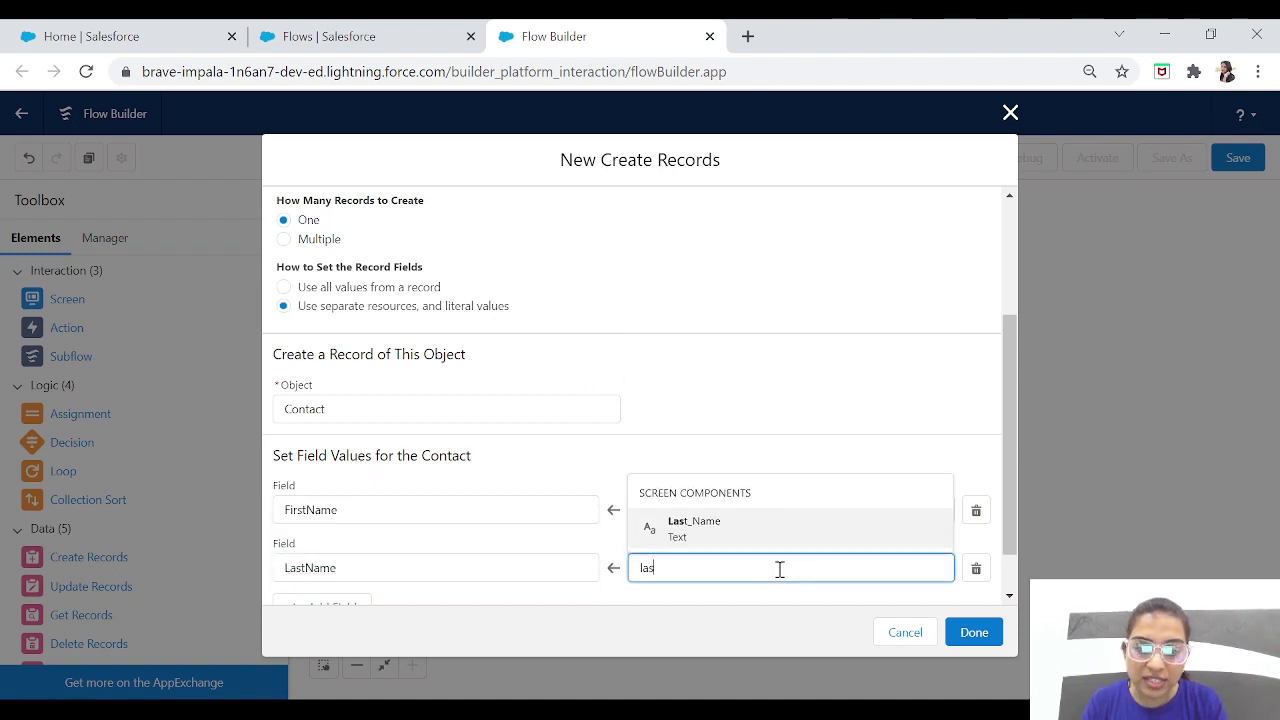
click(690, 528)
- Map the Contact's AccountId field to the AccountId variable and finish the Create Contact element
drag(1011, 550, 1020, 585)
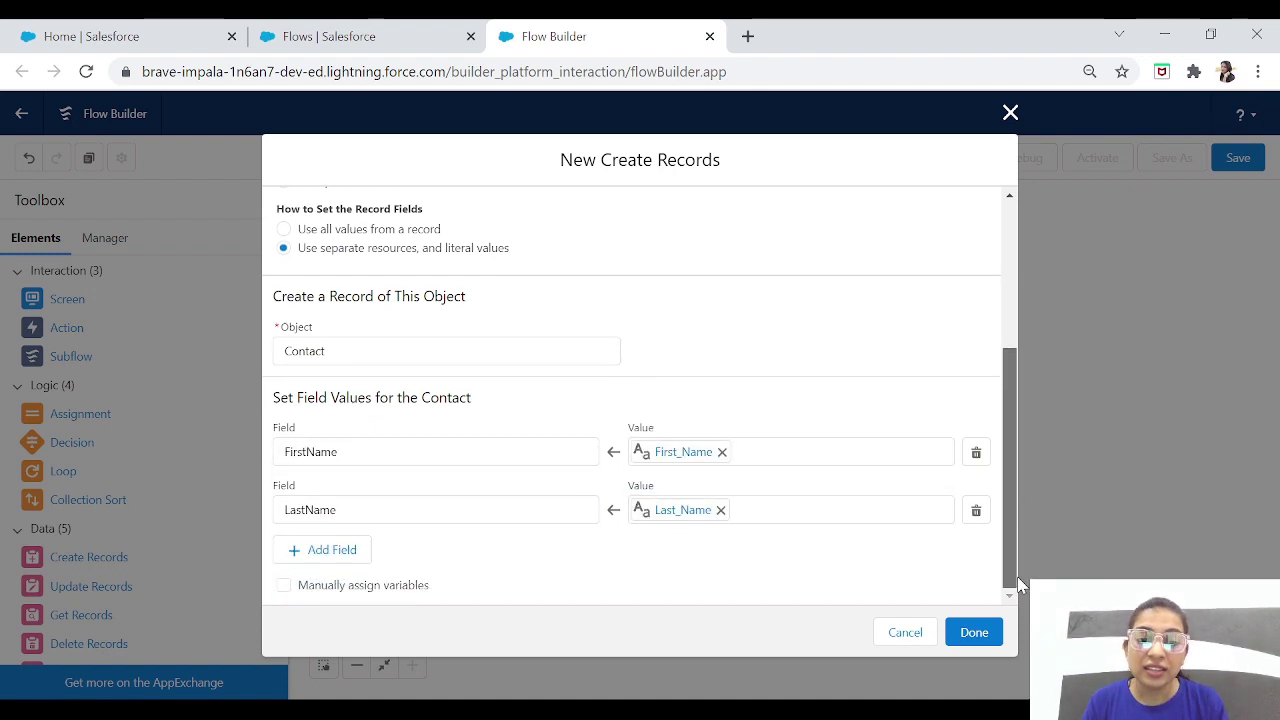
click(321, 558)
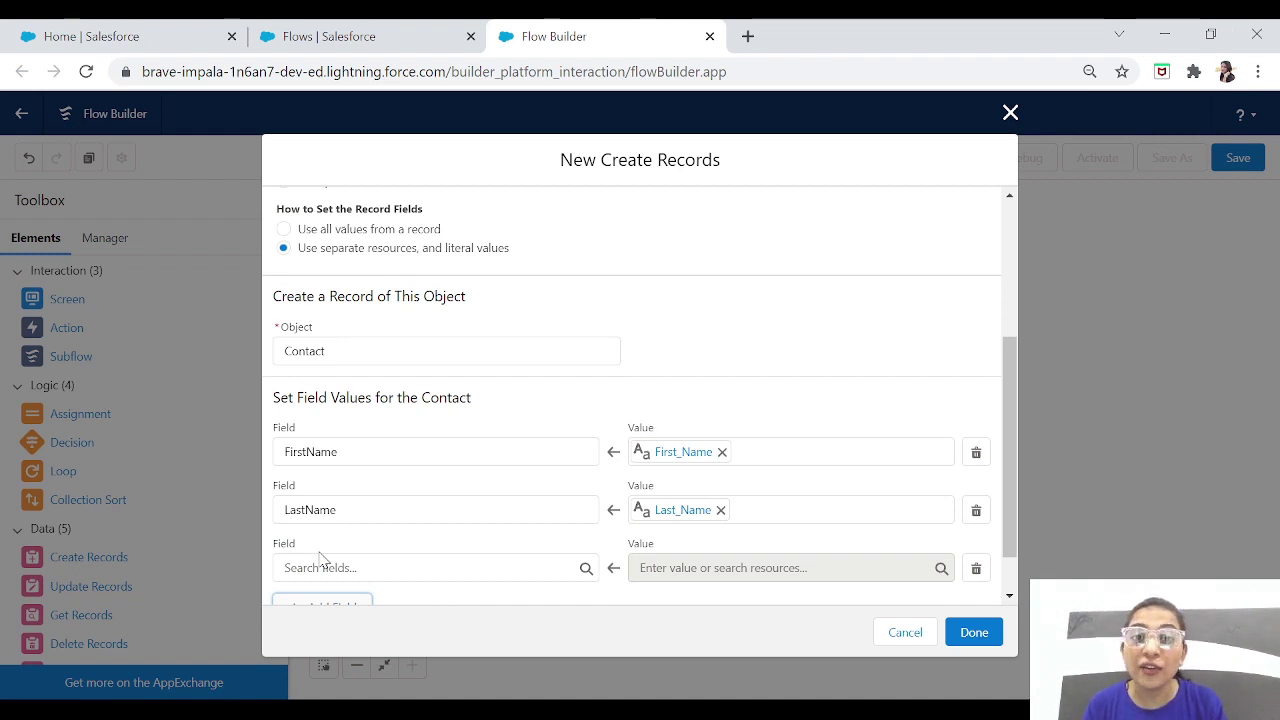
click(331, 580)
text(acc)
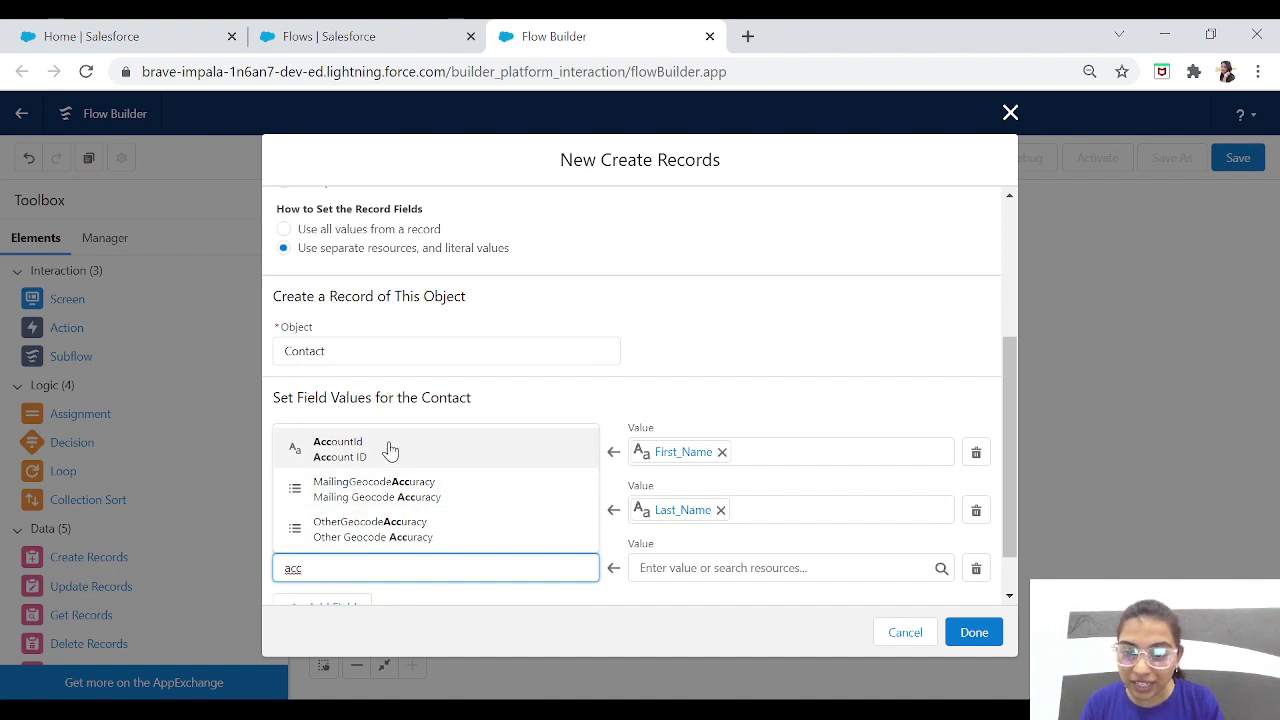
click(390, 450)
click(748, 568)
text(a)
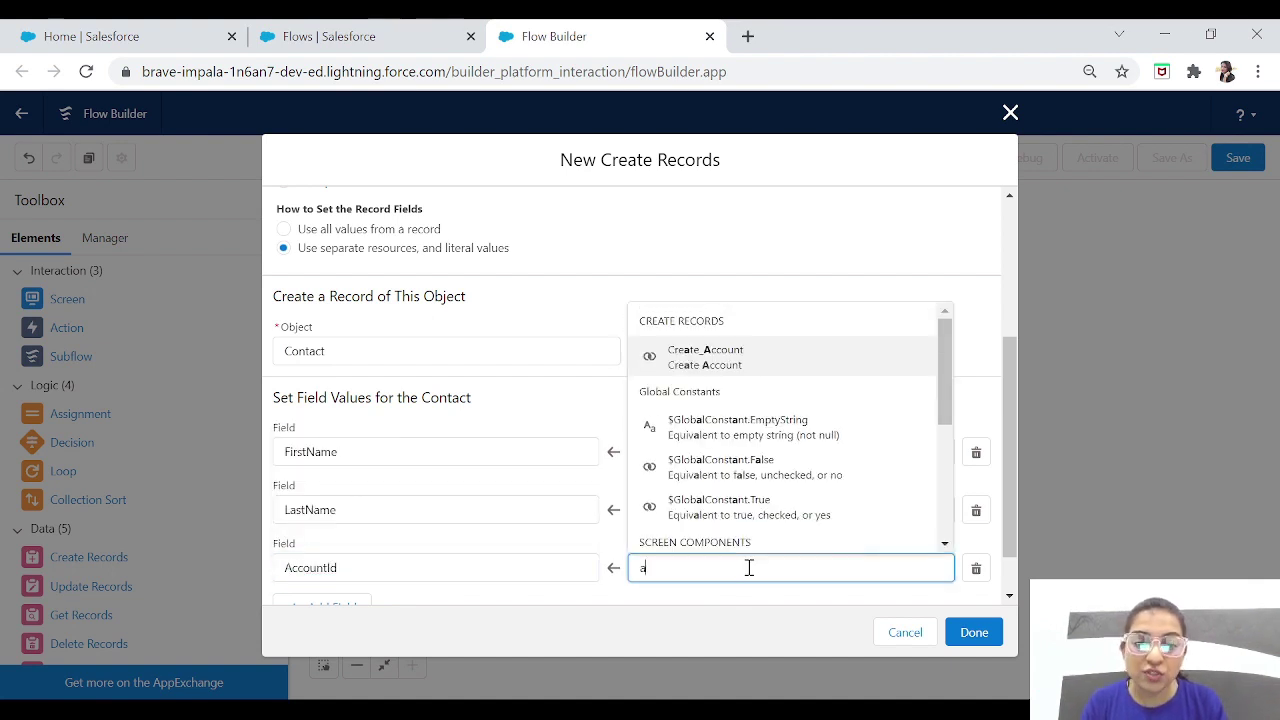
text(cc)
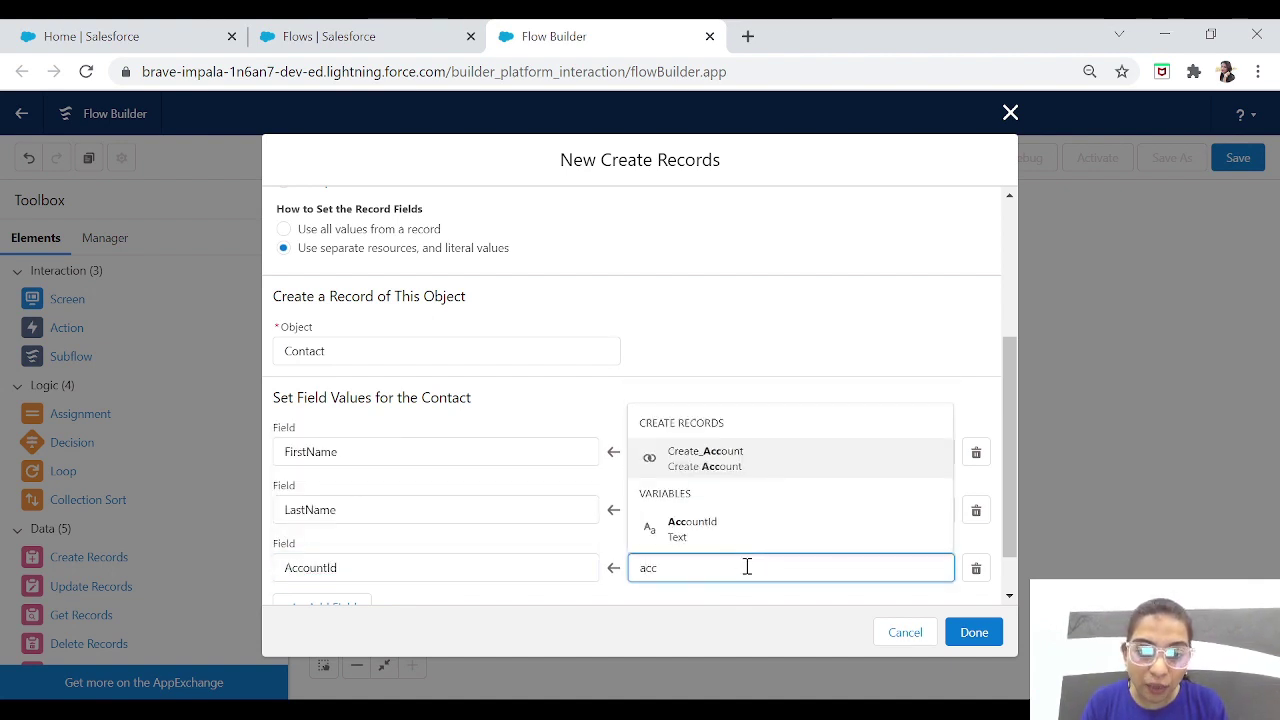
click(675, 535)
drag(1009, 495, 1009, 530)
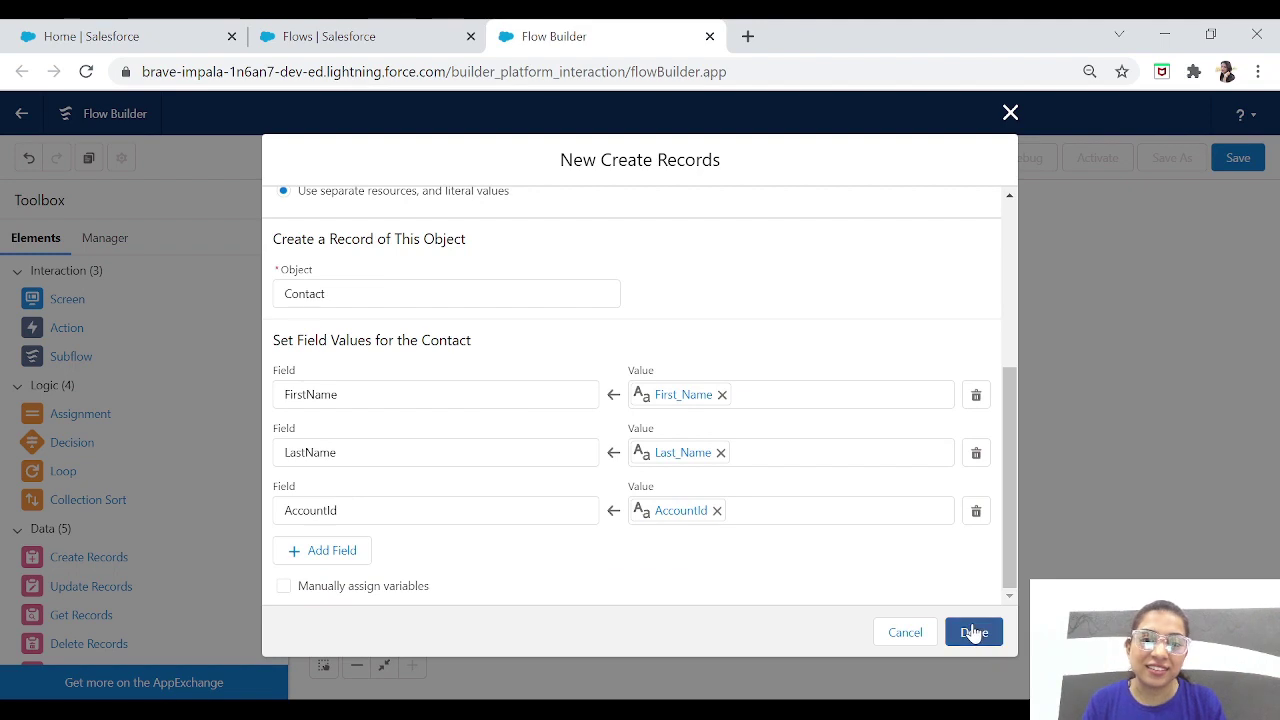
click(972, 632)
- Place Create Contact beside Create Account on the canvas and connect Create Account to it
drag(990, 465, 1030, 300)
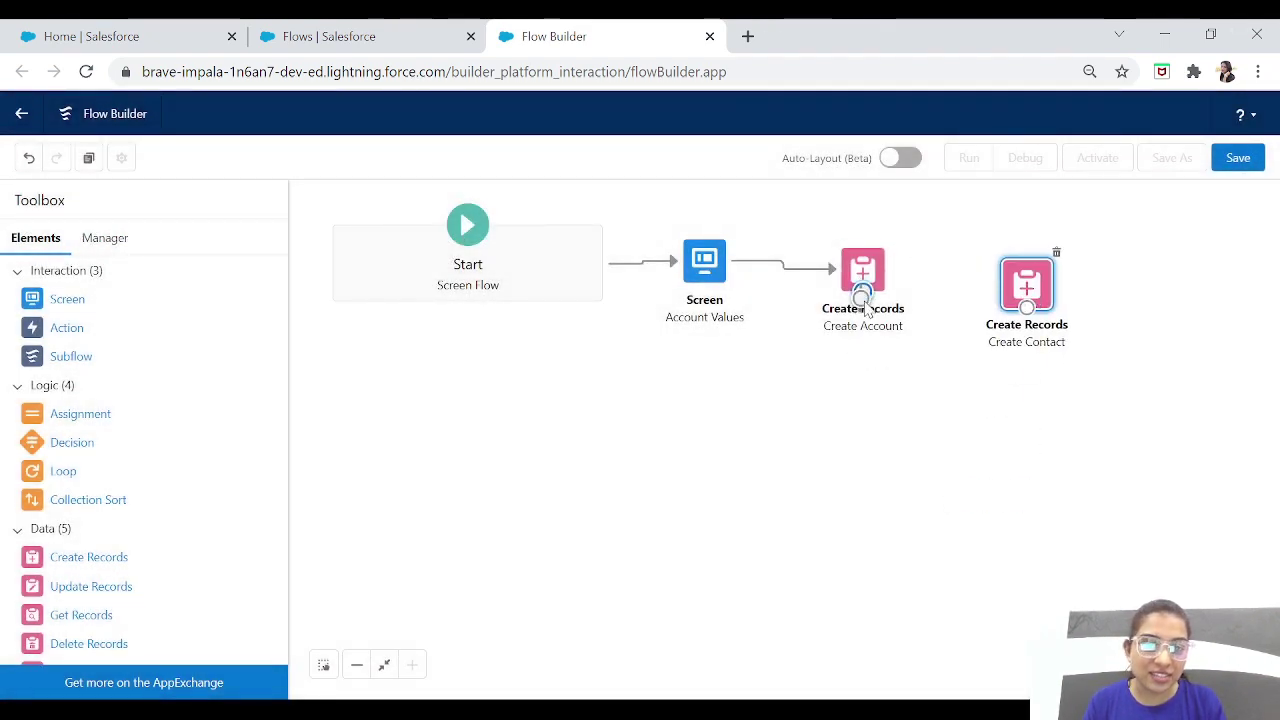
drag(863, 293, 1030, 315)
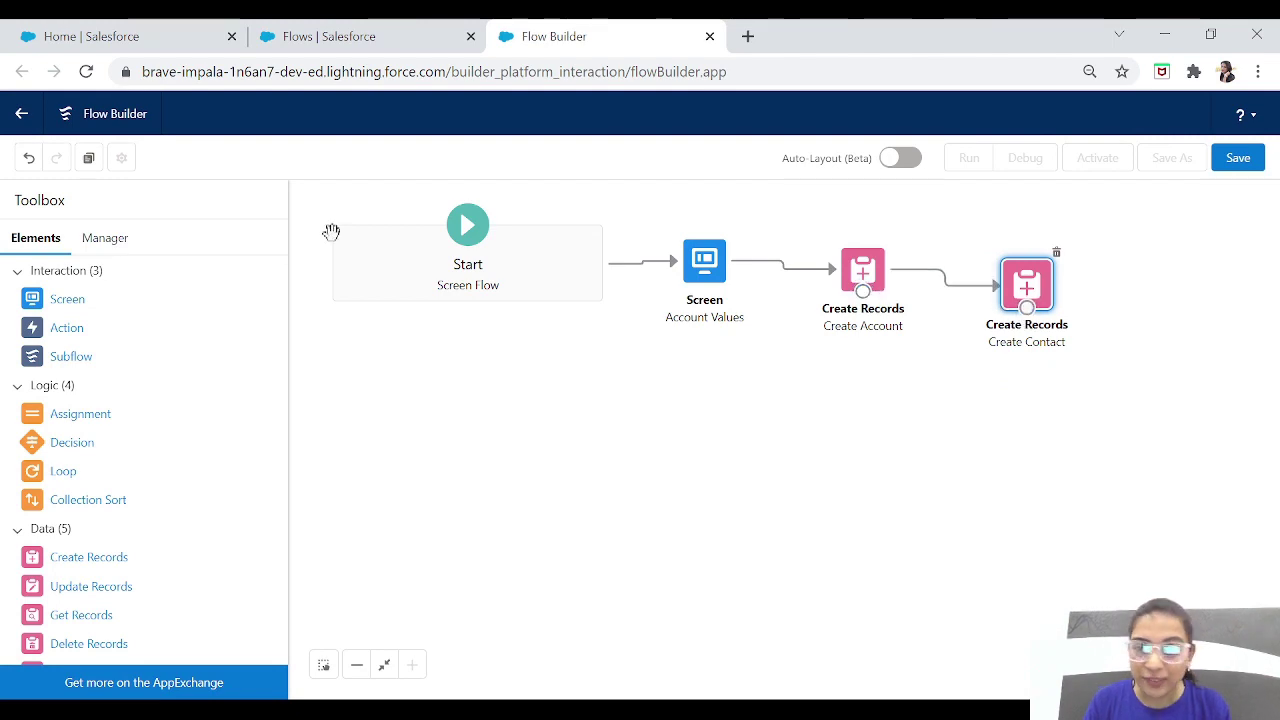
- Add another Screen element to the flow and insert a Display Text component with the API name Success
drag(60, 306, 483, 391)
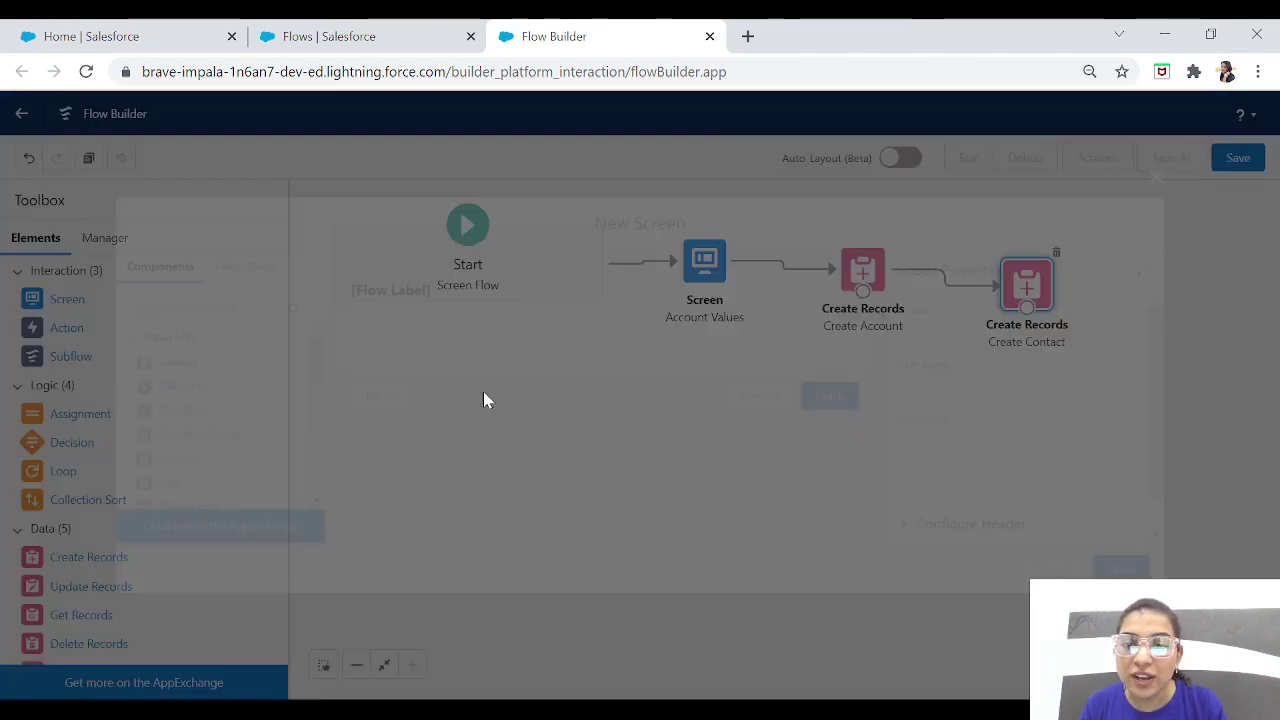
click(186, 303)
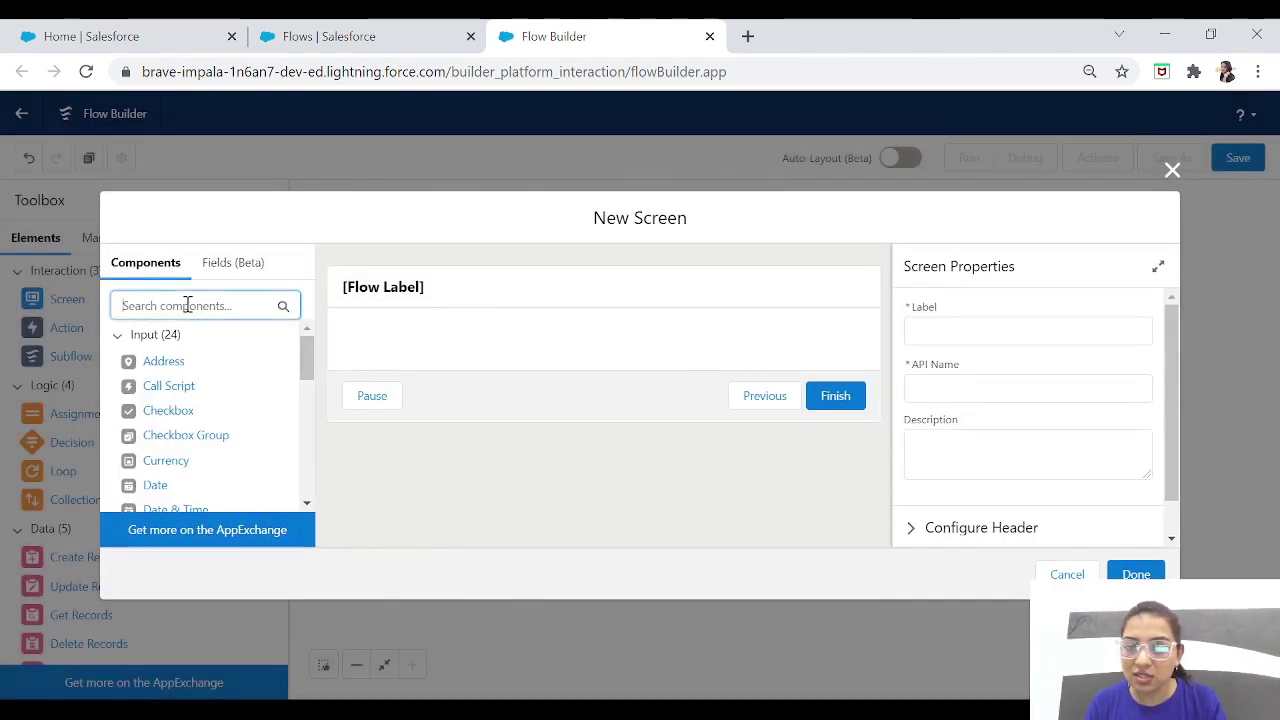
text(dis)
drag(172, 364, 351, 337)
drag(195, 368, 397, 356)
click(984, 335)
text(S)
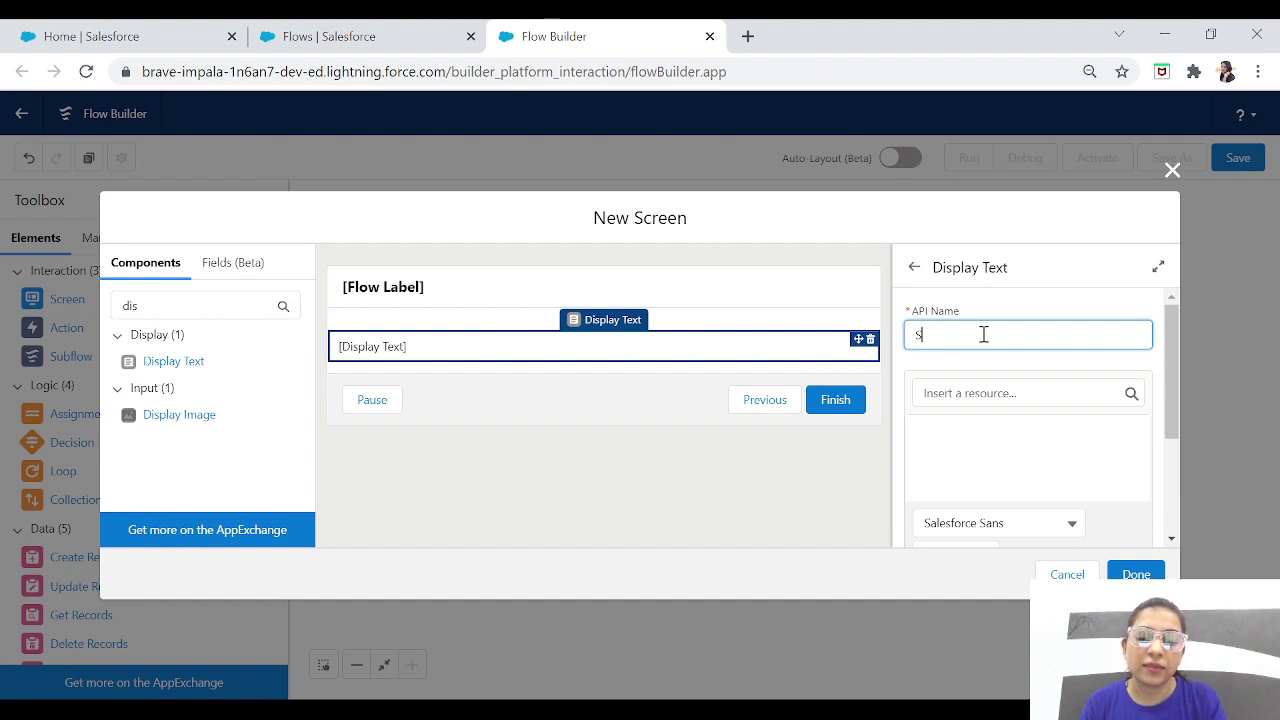
text(uccess)
- Set the display text to "Congratulations! You have successfully created your account and it's related contact."
key(Tab)
key(Tab)
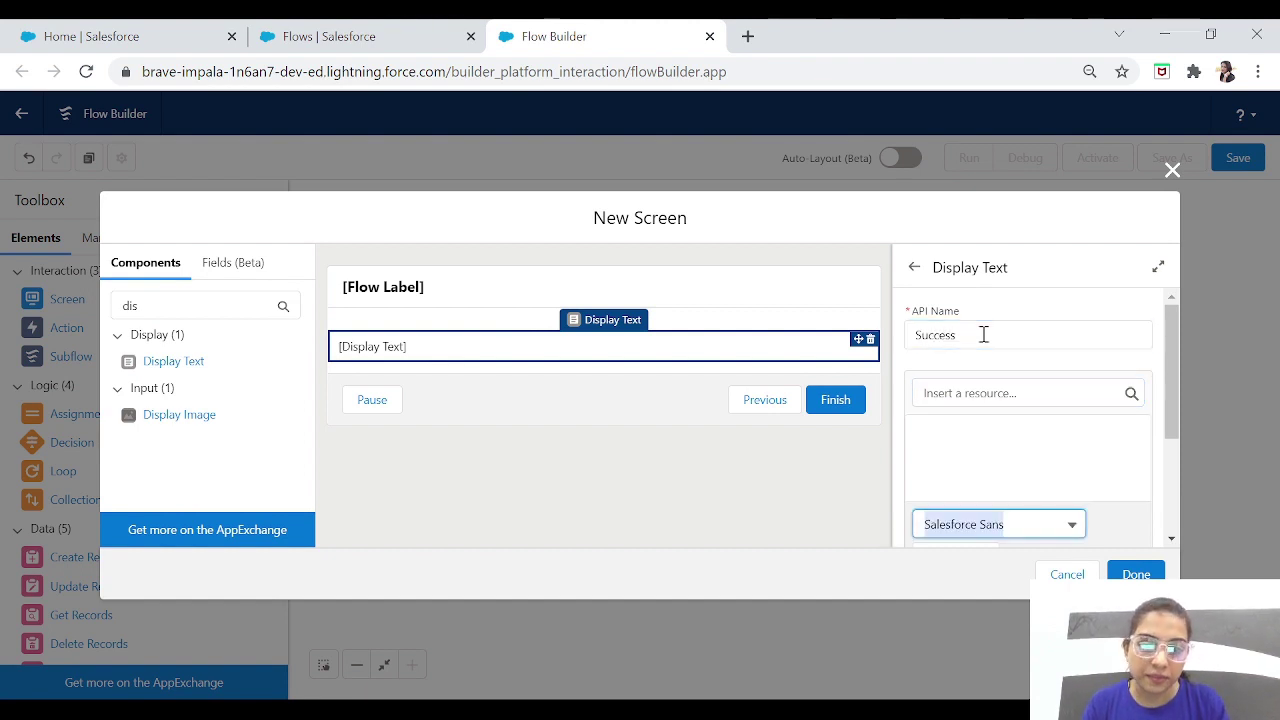
click(958, 464)
text(Co)
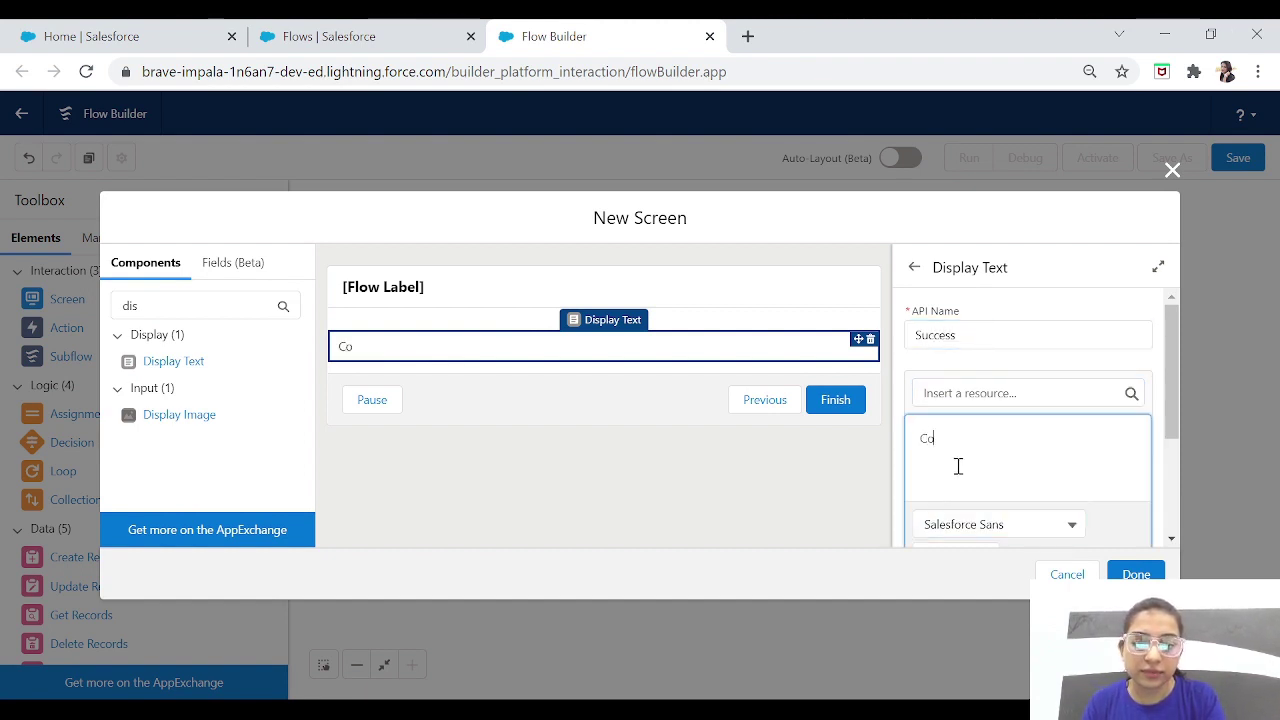
text(ngratulations)
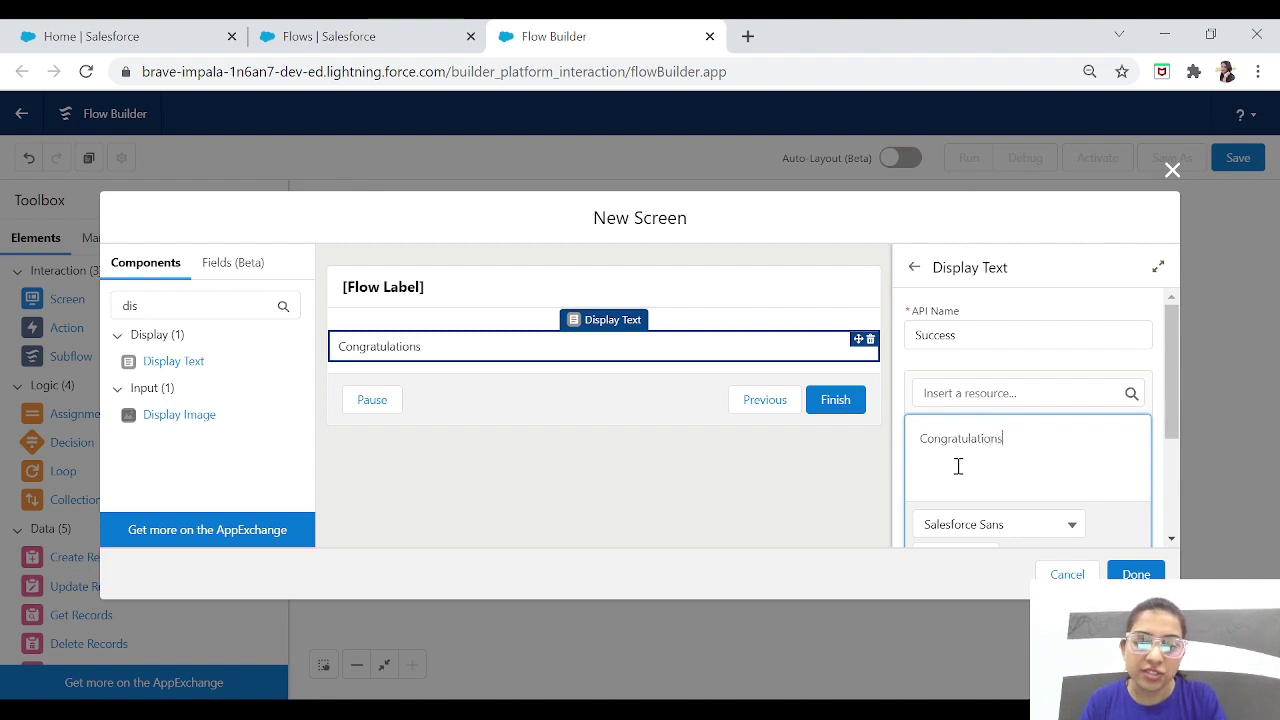
text(! You h)
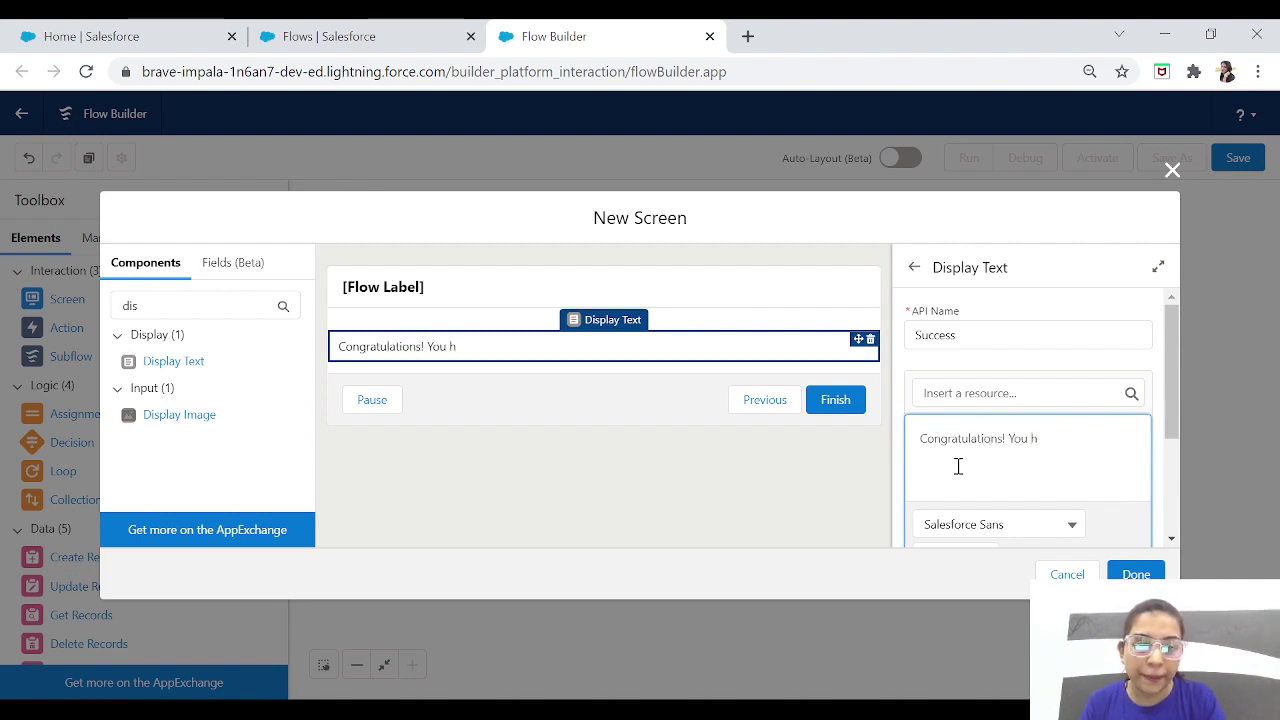
text(aave s)
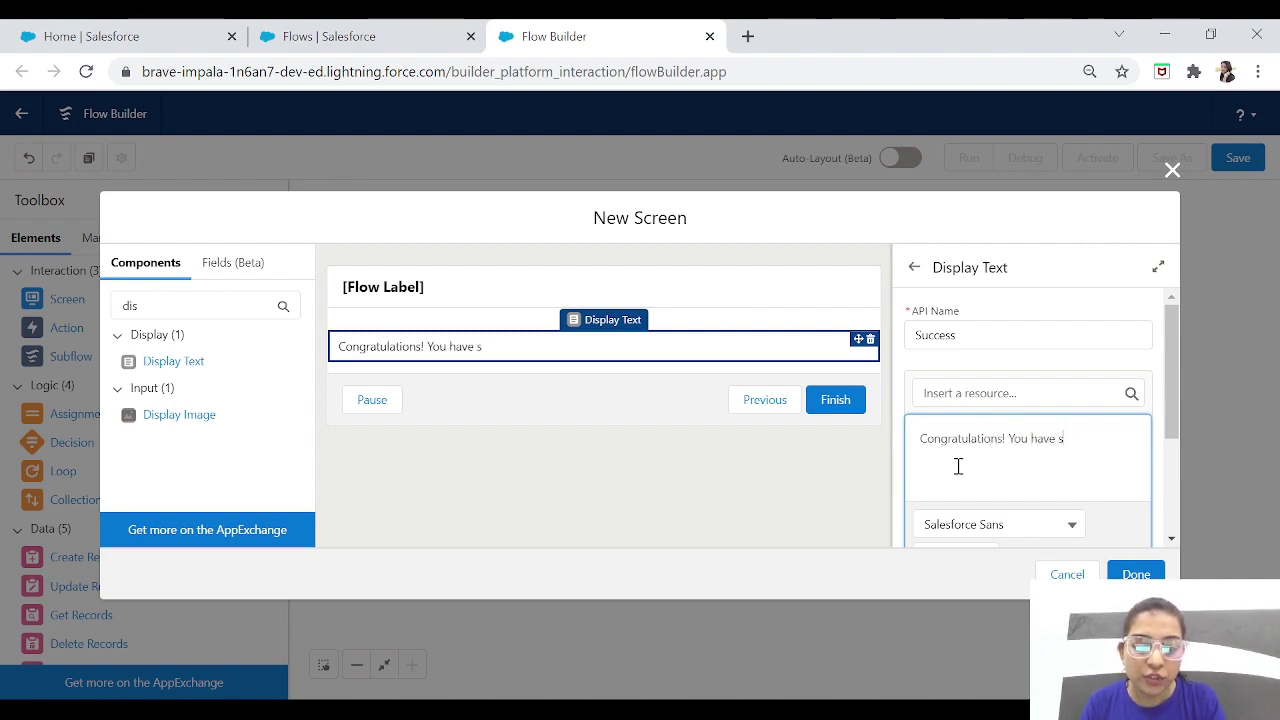
text(uccessfully created)
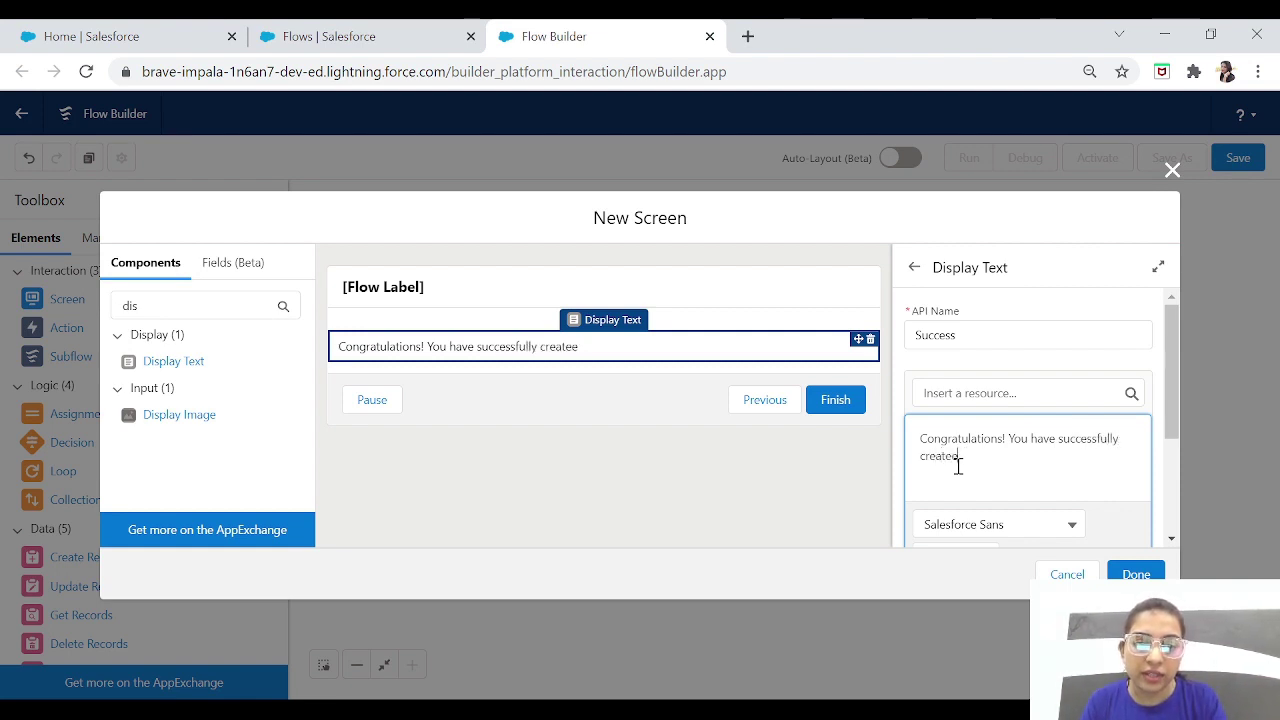
text( your account and it's related)
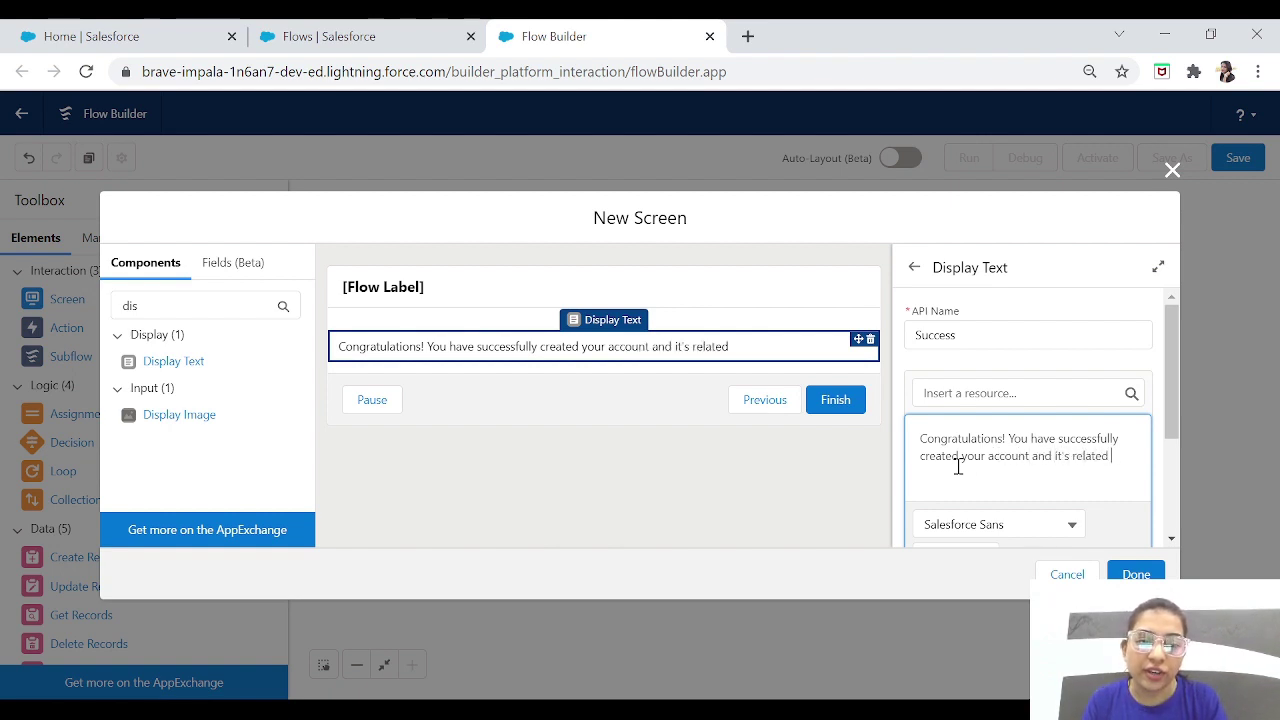
text(contact.)
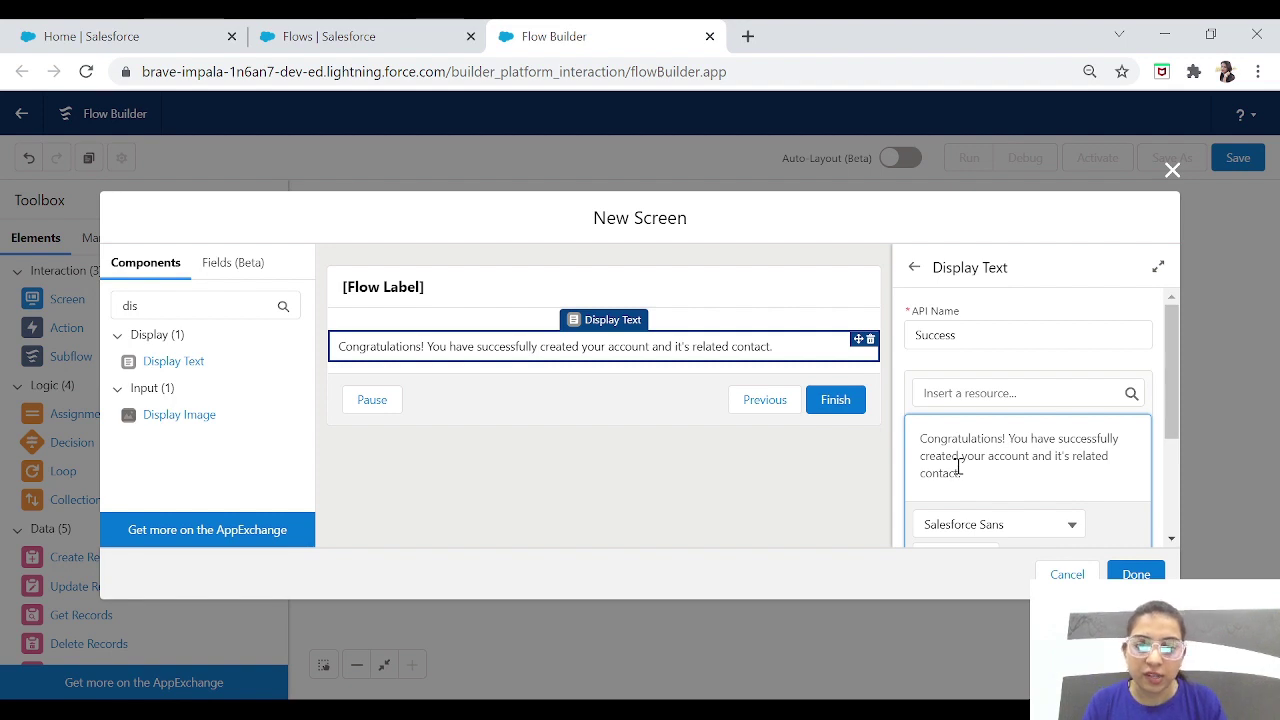
- Look through the new screen's footer settings and try to finish the screen
click(744, 476)
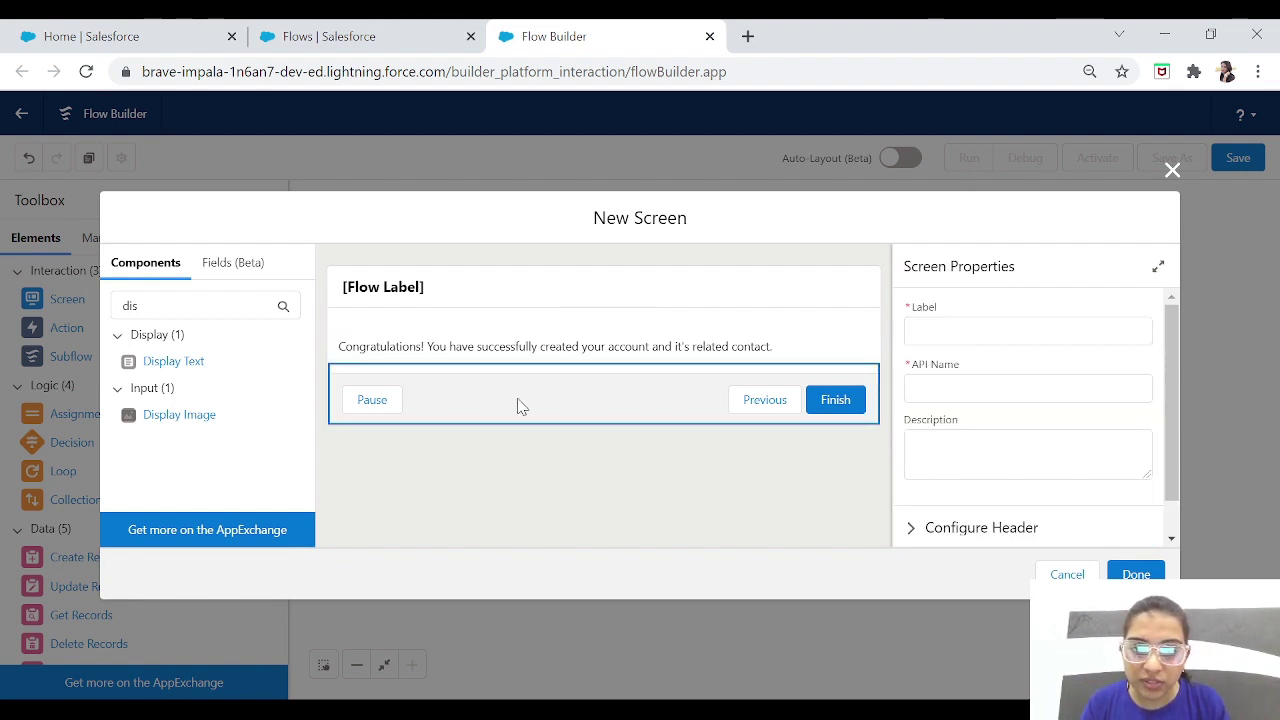
scroll(1140, 414, down, 1)
click(970, 526)
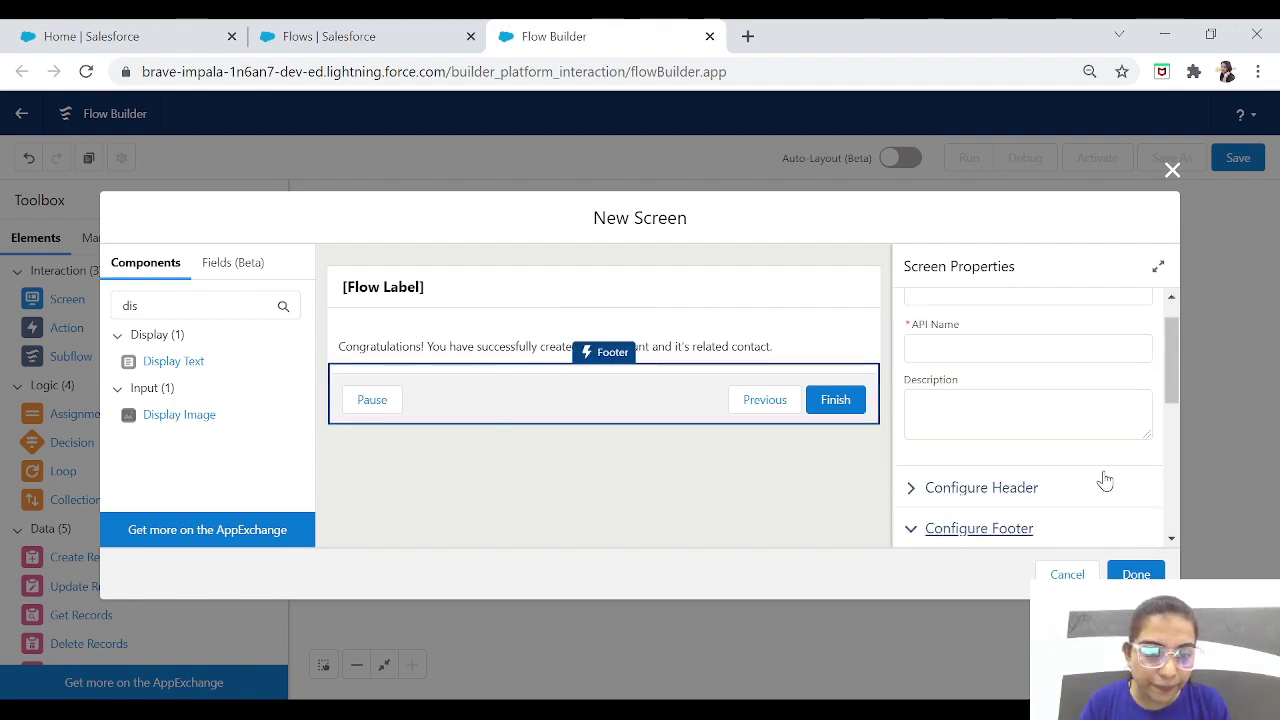
drag(1180, 372, 1180, 514)
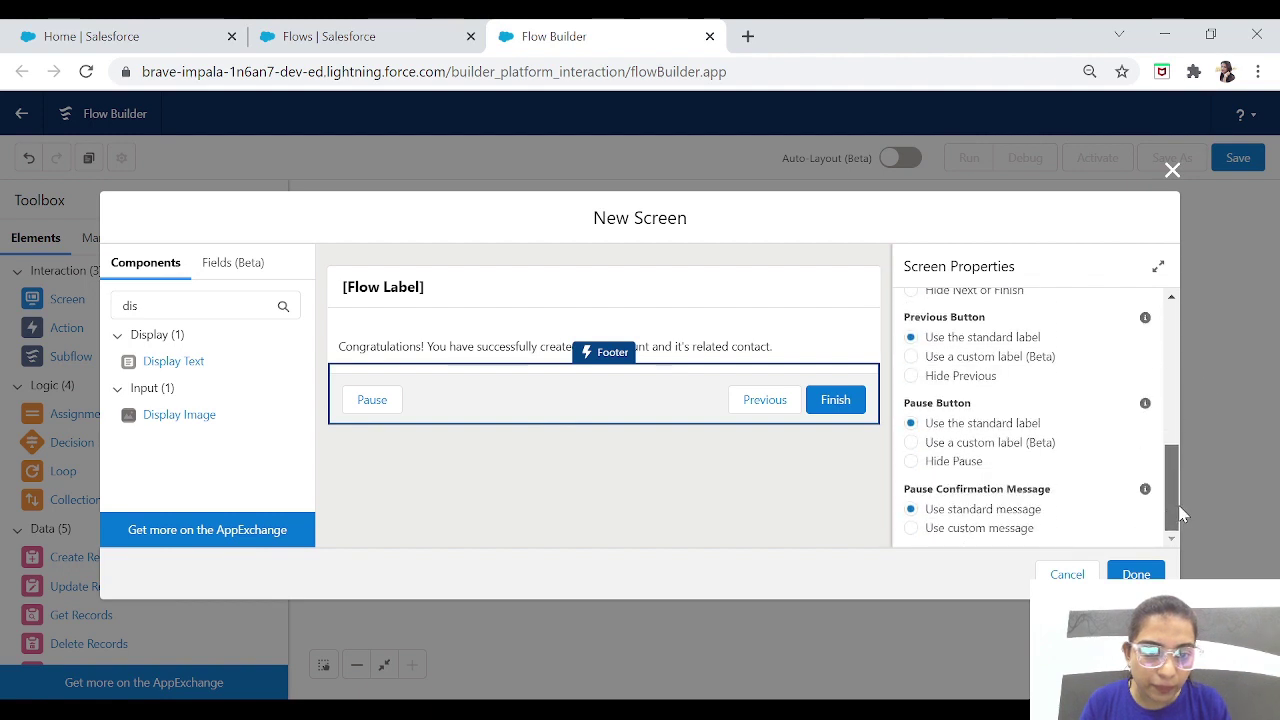
click(1137, 574)
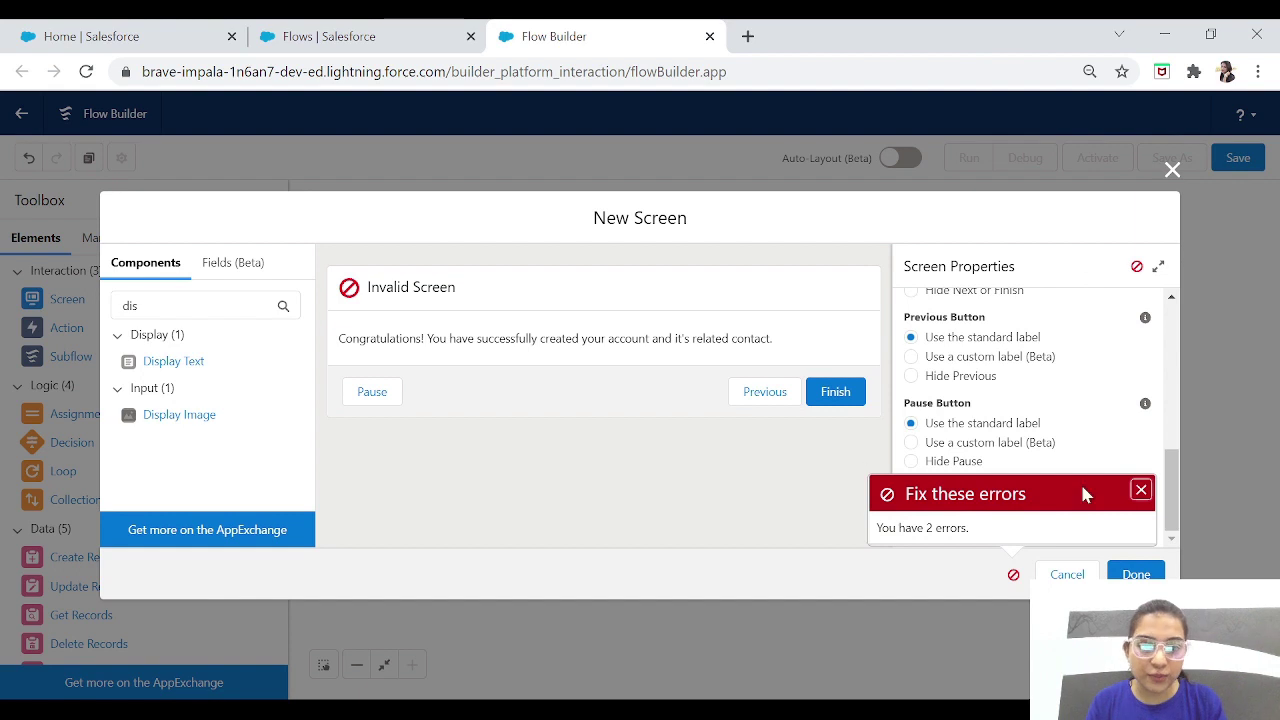
- Set the new screen's label and API name to SuccessScreen and finish the screen
click(1140, 490)
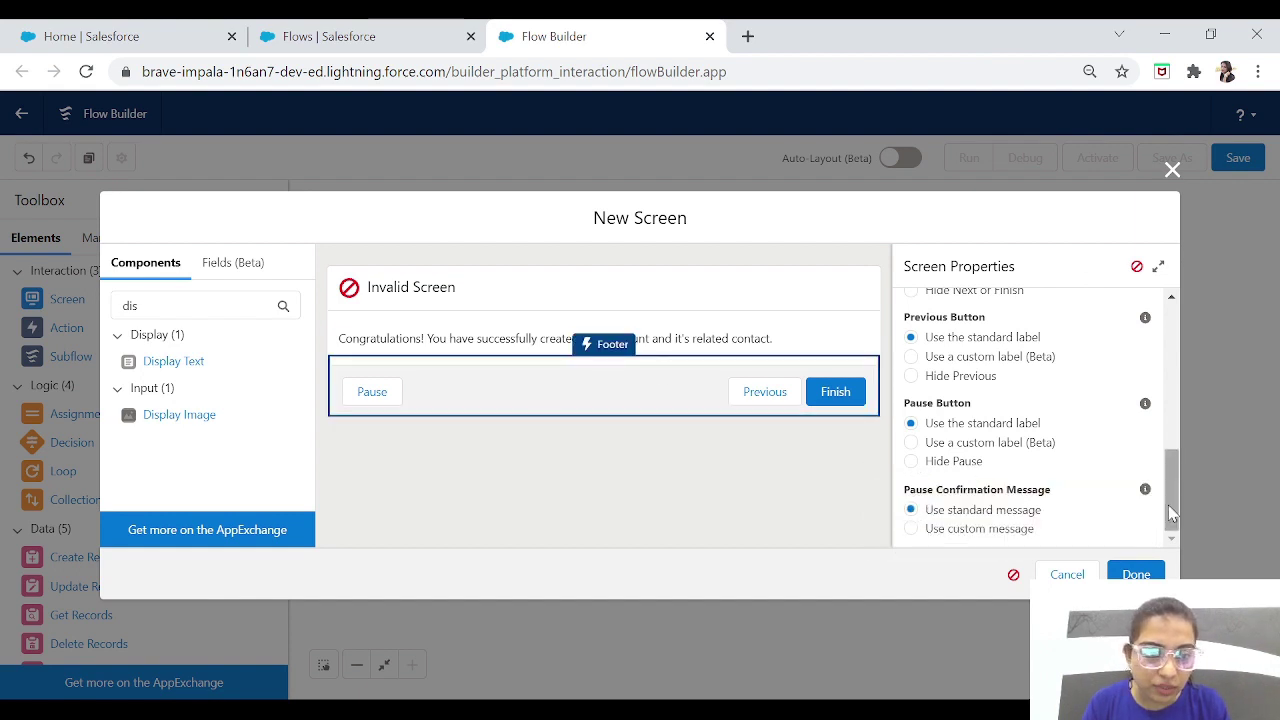
drag(1172, 513, 1172, 318)
click(1049, 334)
text(S)
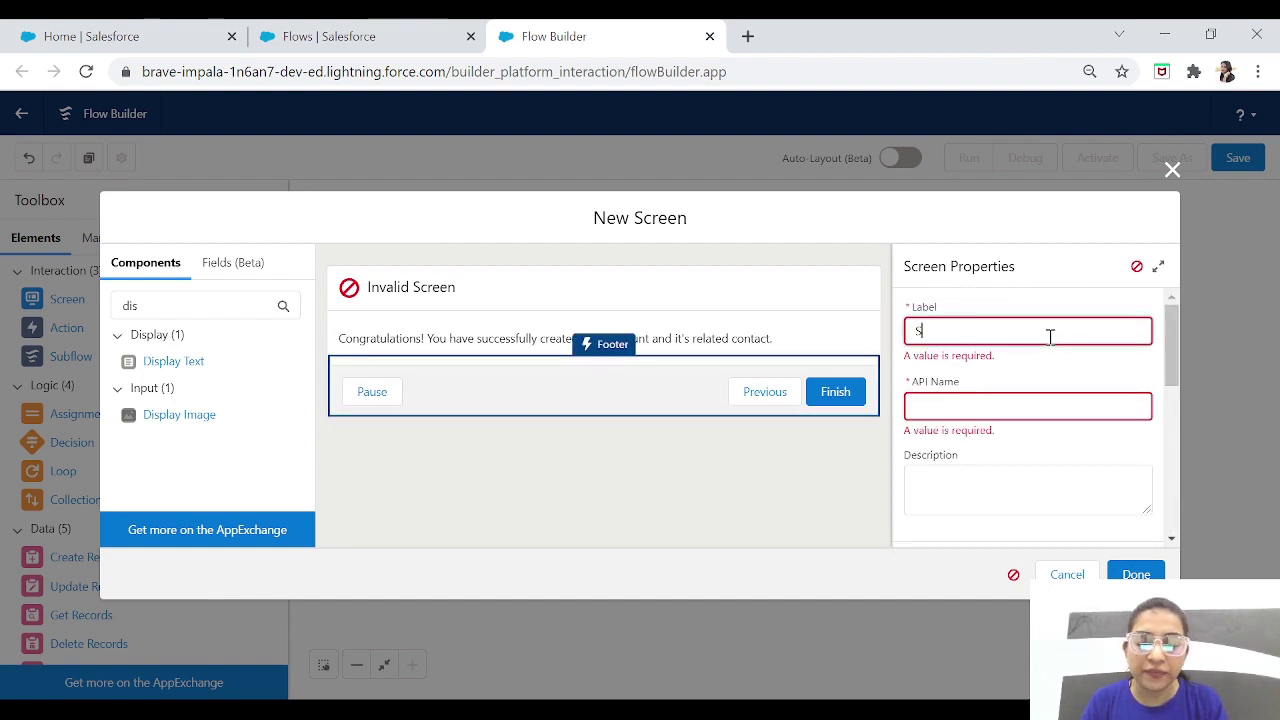
text(uccessScre)
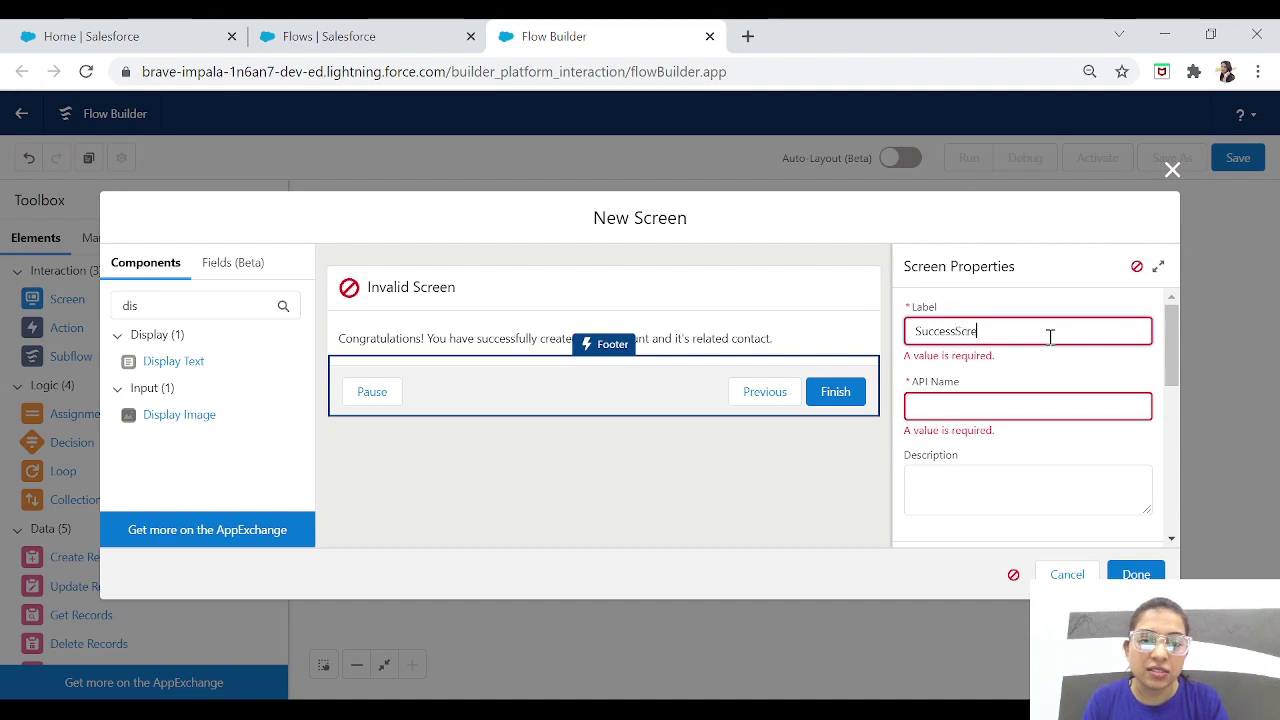
text(en)
key(Tab)
click(1175, 367)
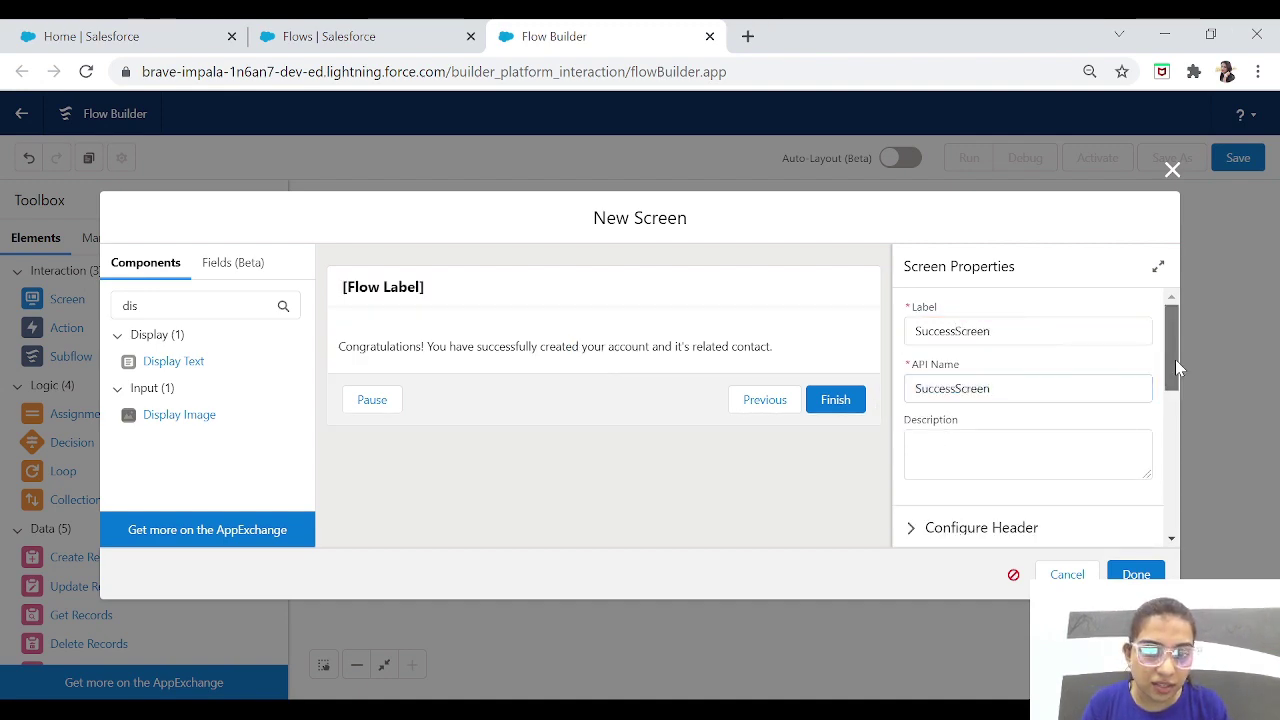
drag(1175, 367, 1175, 513)
click(1136, 574)
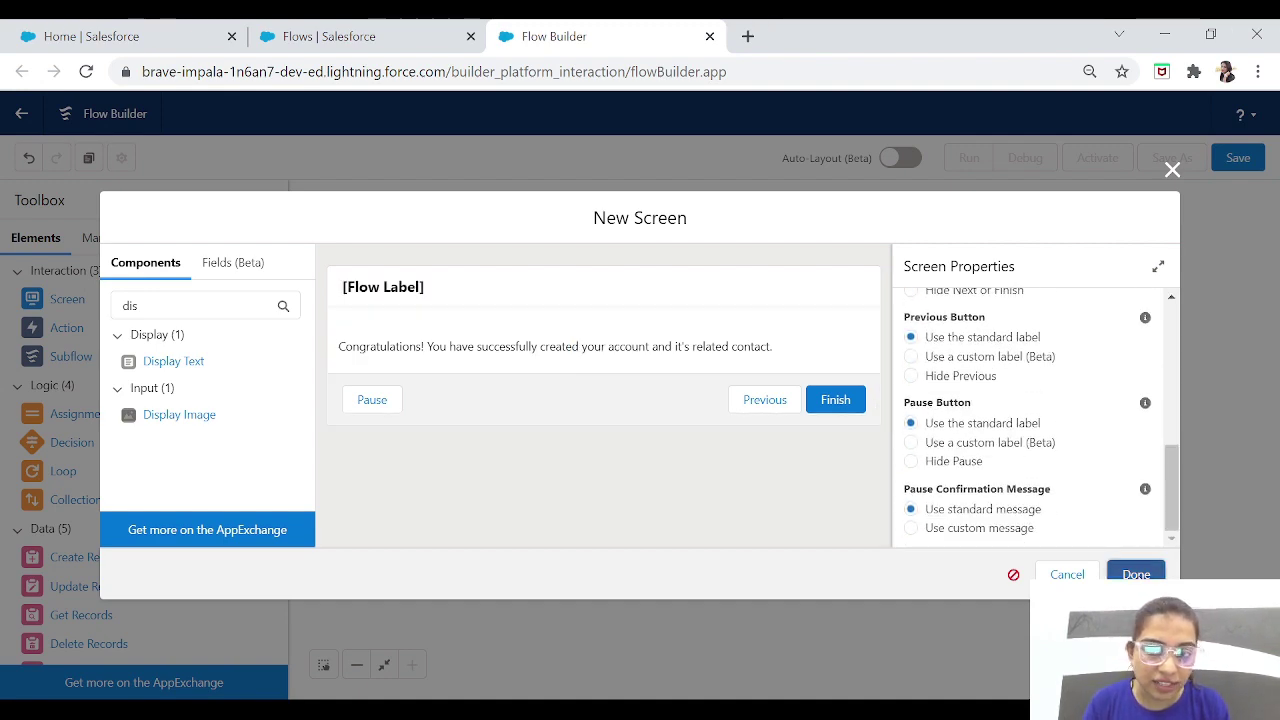
- Place SuccessScreen beside Create Contact on the canvas and connect Create Contact to it
drag(503, 420, 1178, 292)
drag(1027, 313, 1175, 312)
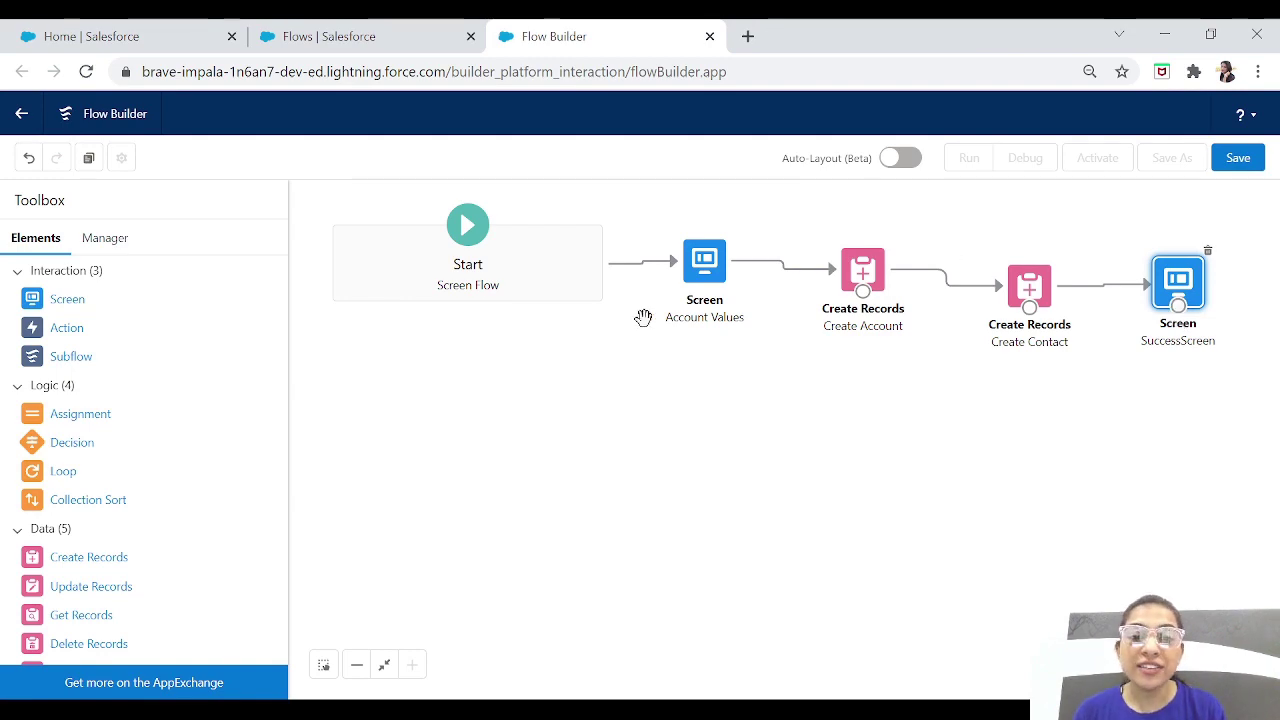
- Review the input fields of the Account Values screen and close it without changes
click(706, 259)
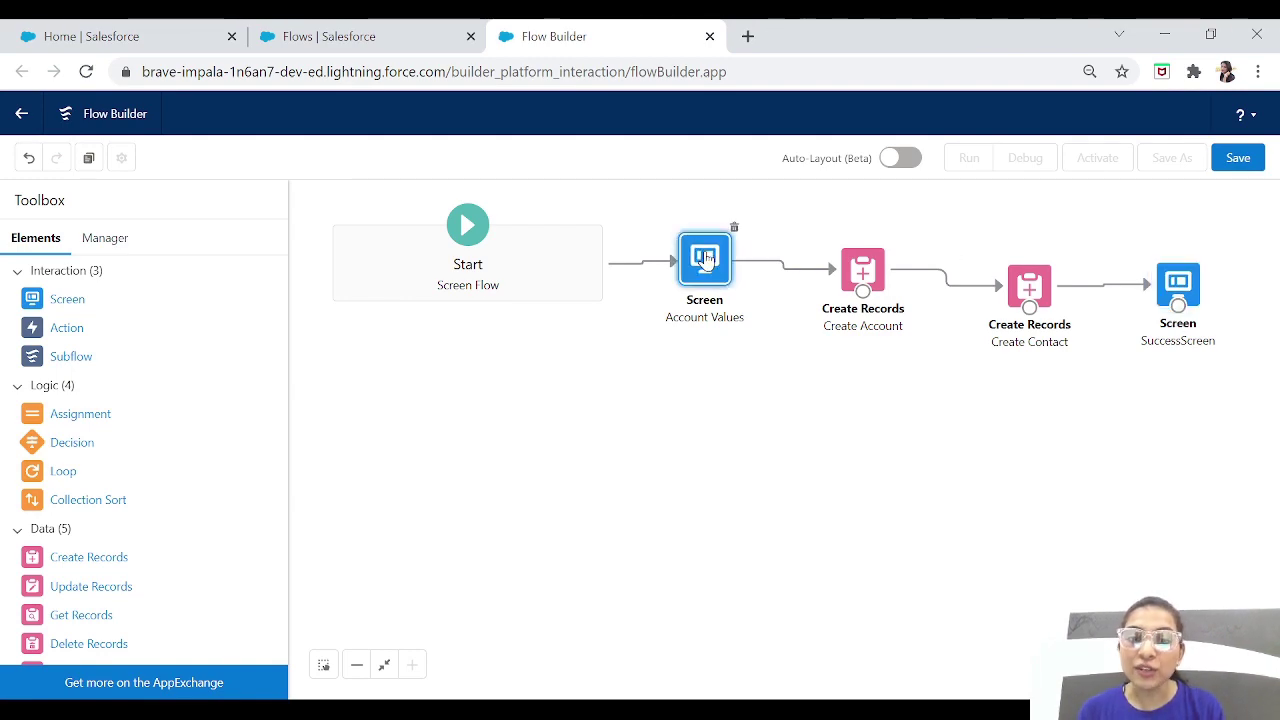
double_click(706, 259)
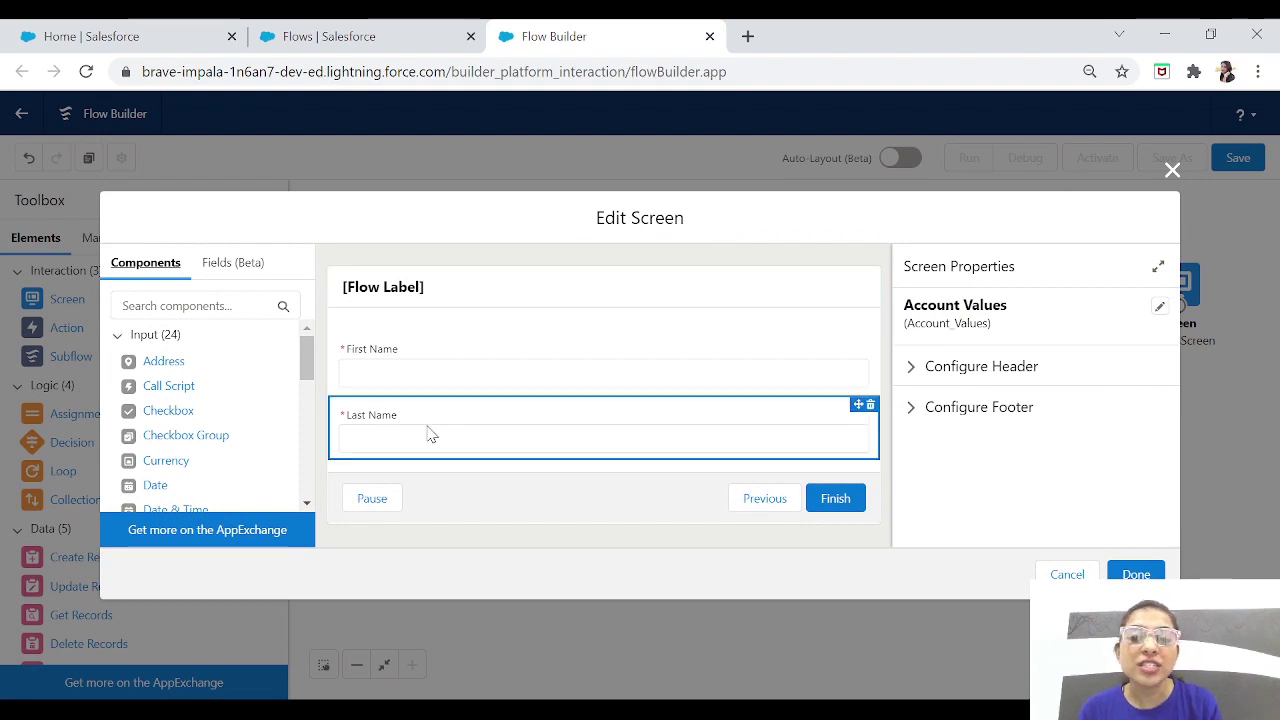
click(1172, 171)
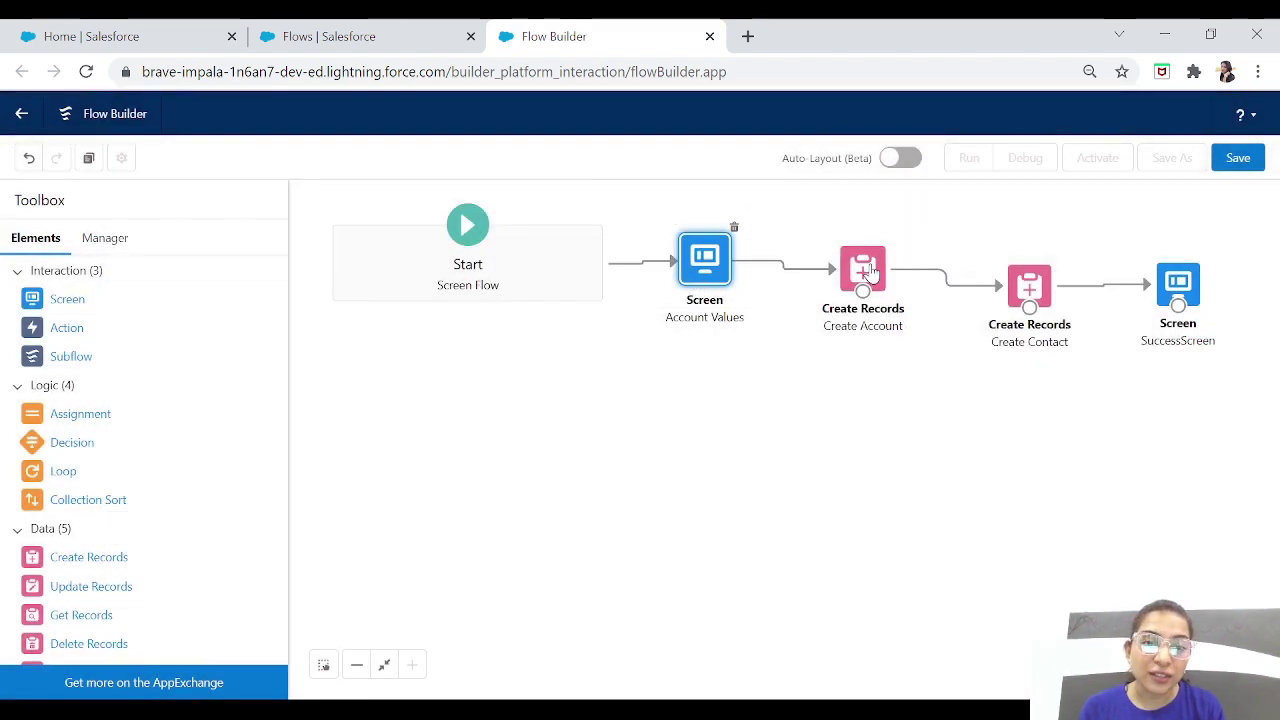
- Review the Create Account element's field values and the variable storing the account ID, and close it without changes
double_click(870, 272)
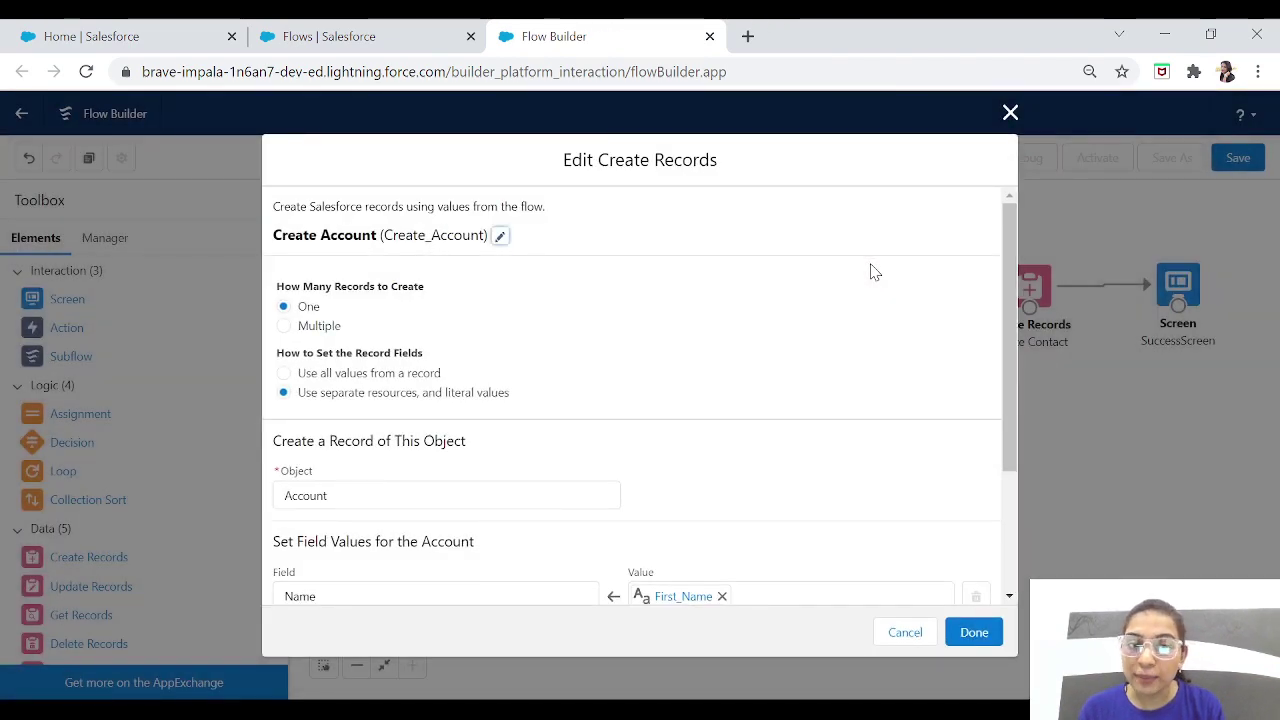
drag(1006, 336, 1006, 455)
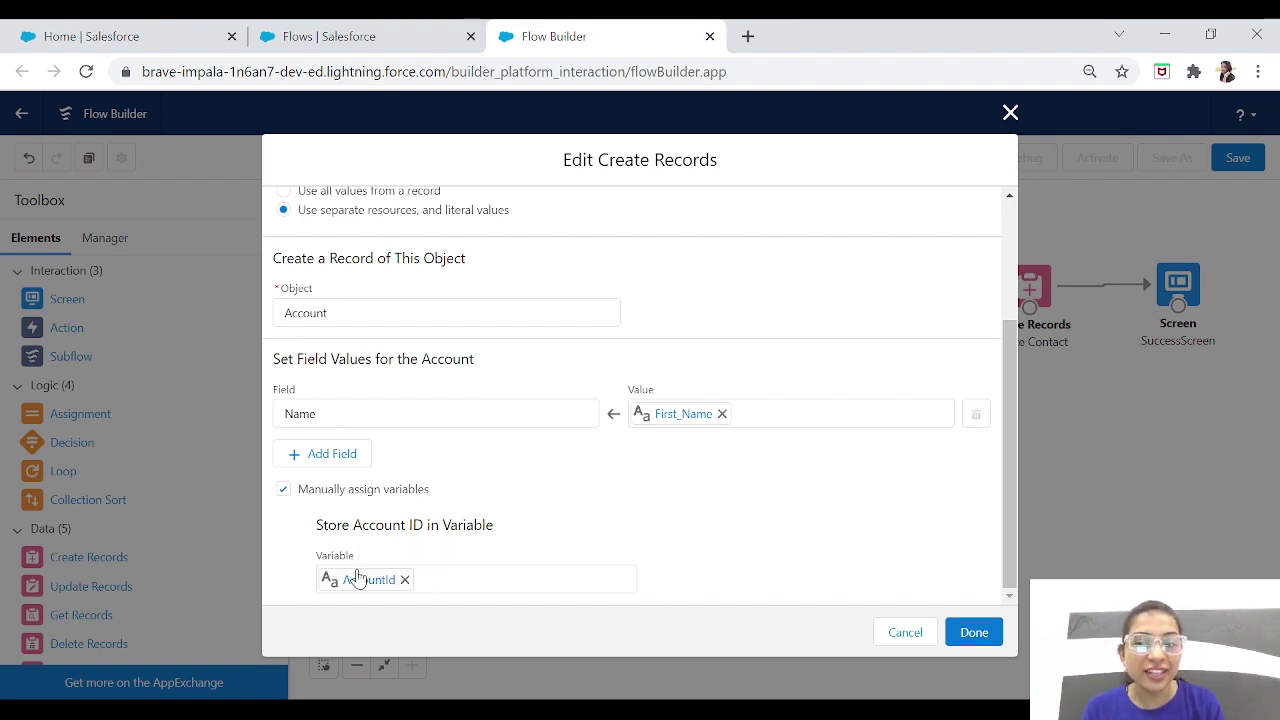
click(969, 646)
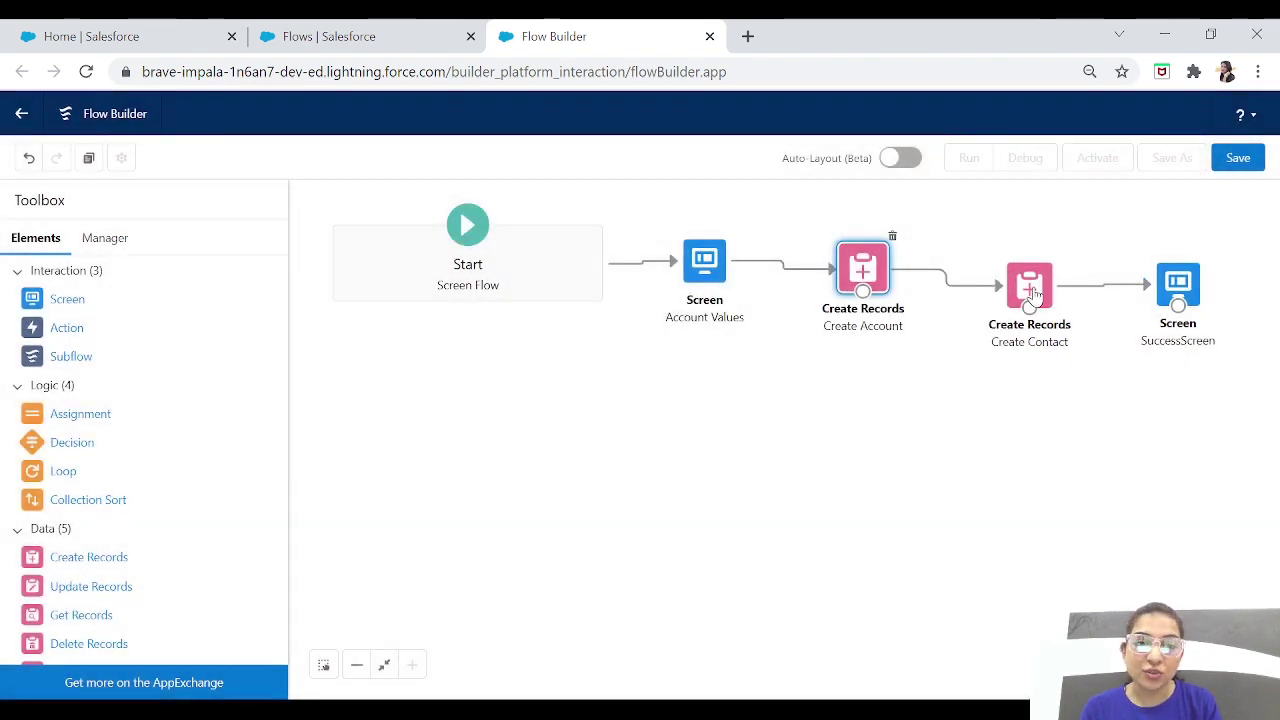
- Review the Create Contact element's field mappings and the SuccessScreen message, leaving both elements unchanged
double_click(1033, 288)
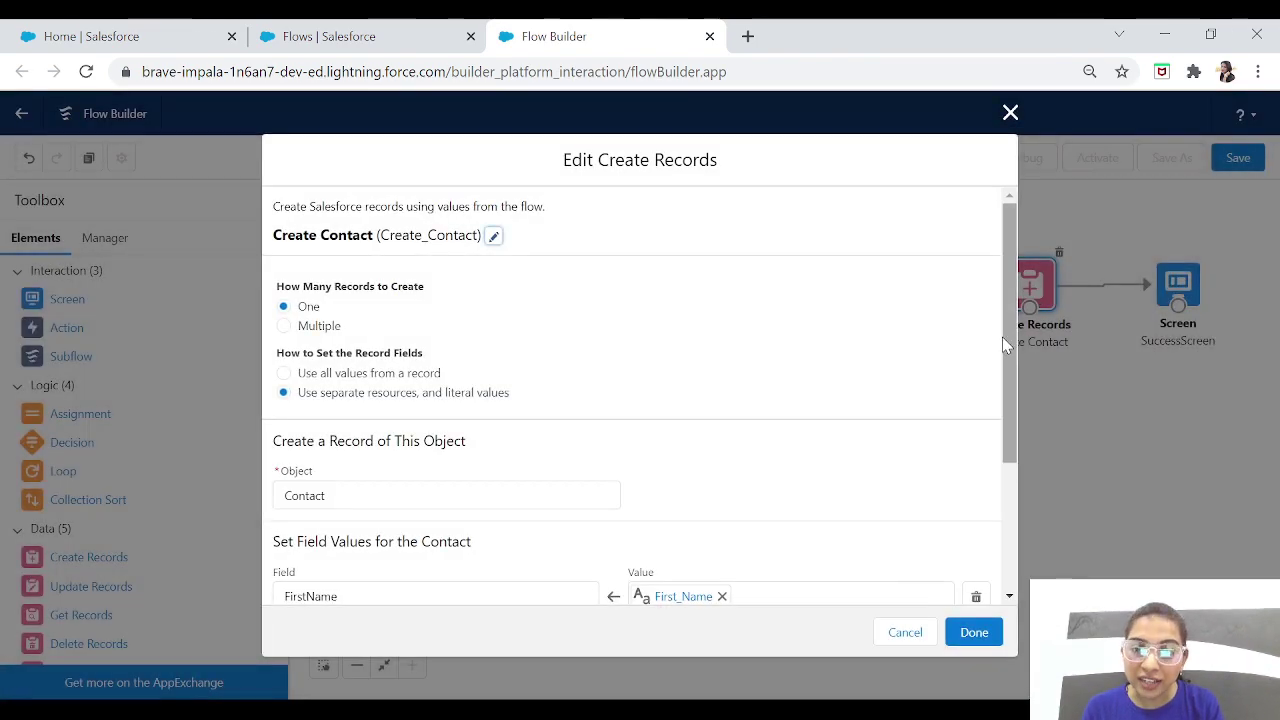
drag(1006, 344, 1012, 472)
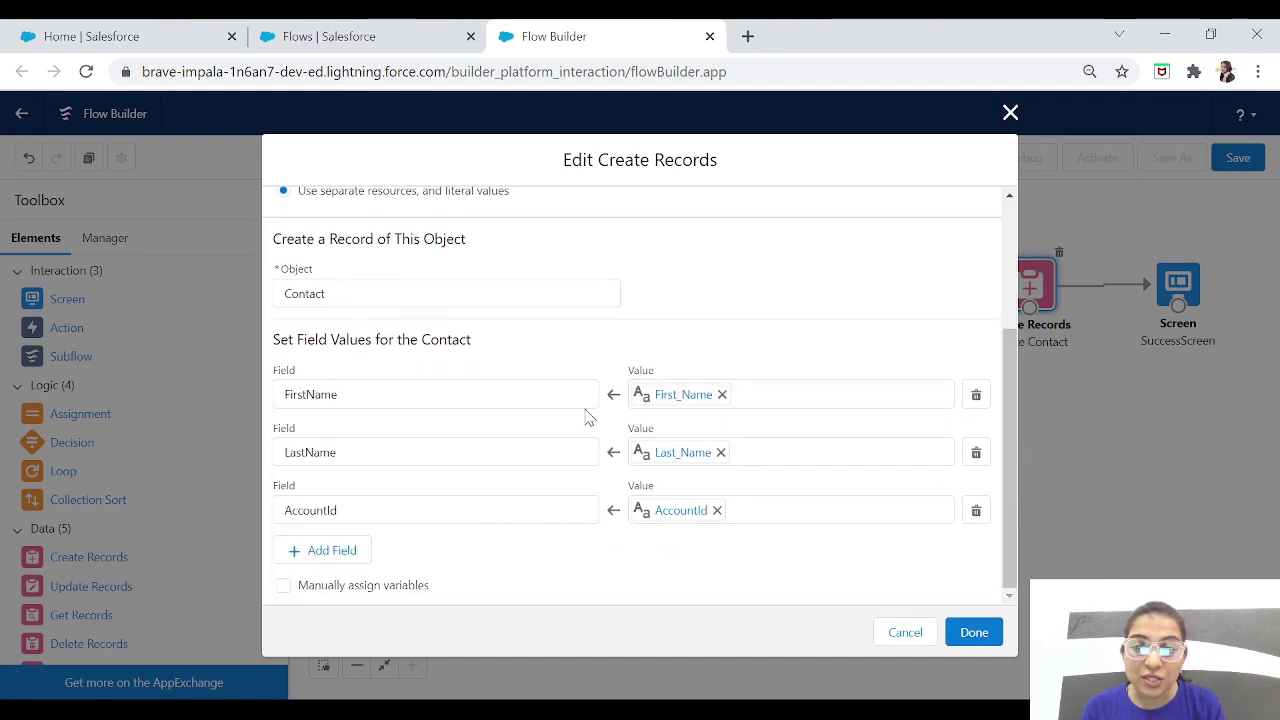
click(406, 512)
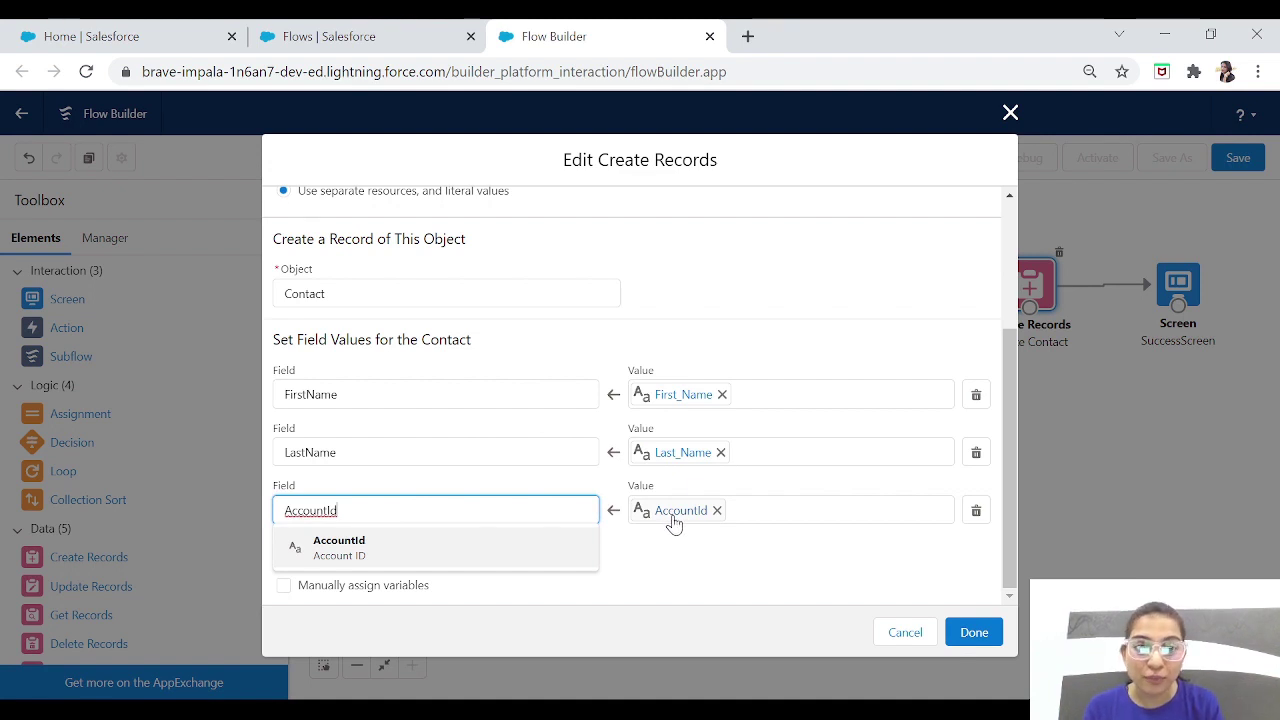
click(962, 638)
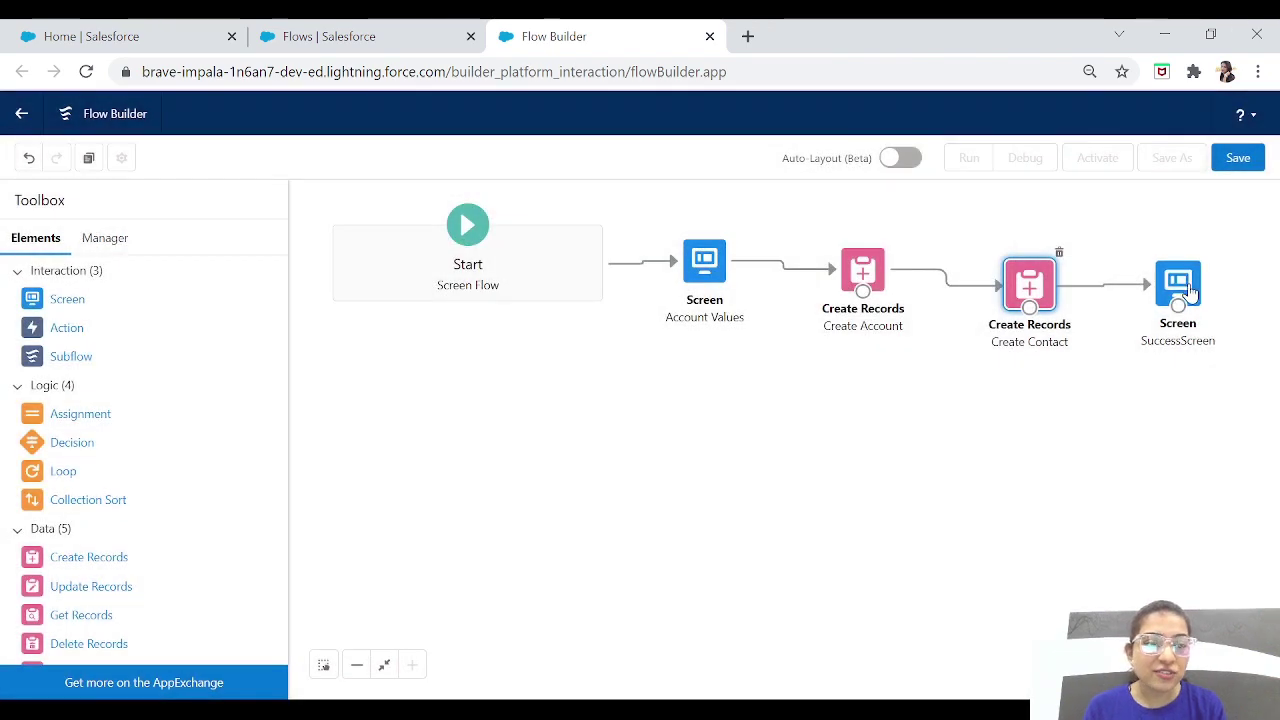
double_click(1188, 285)
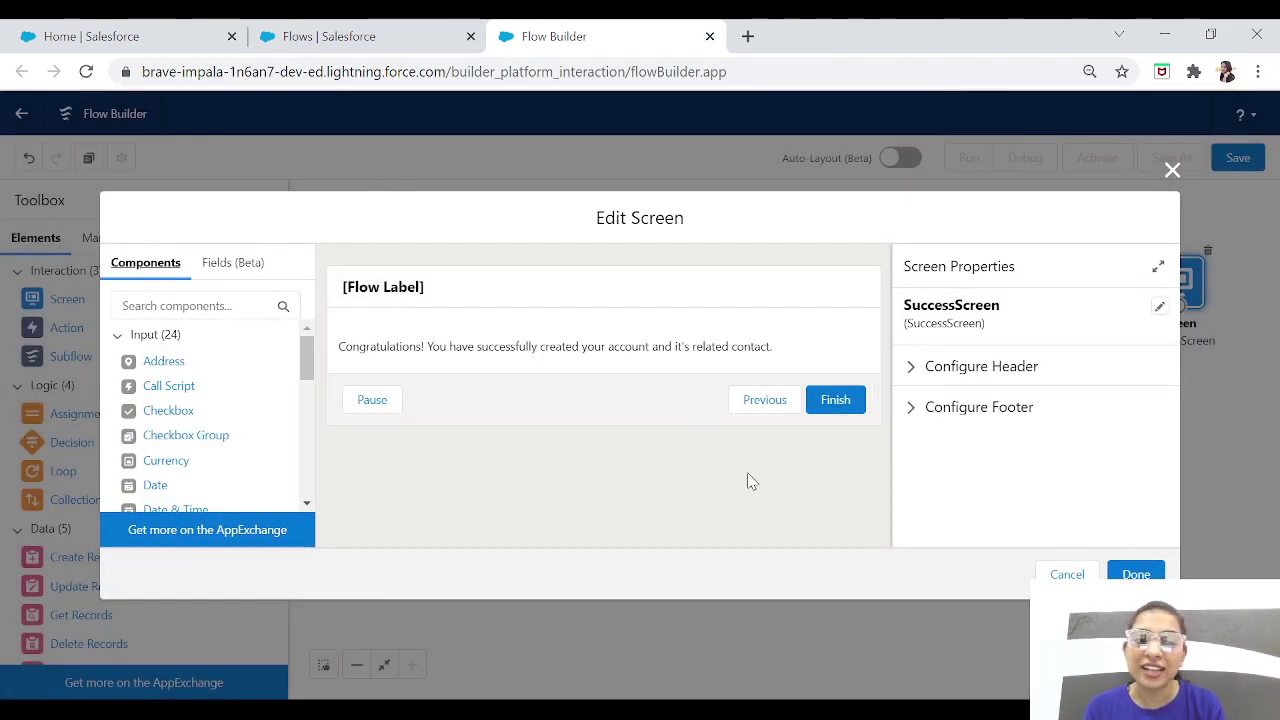
click(1136, 574)
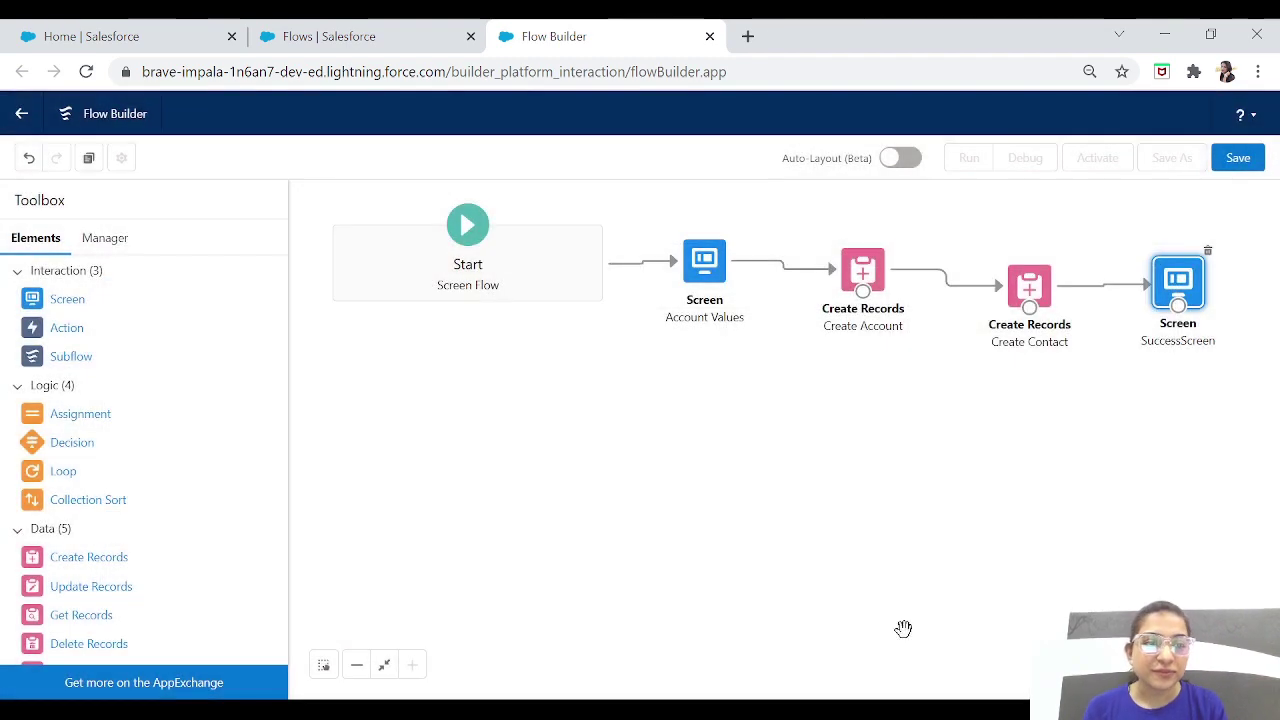
- Save the flow with the label "Account and Contact Creation" and activate it
click(1242, 160)
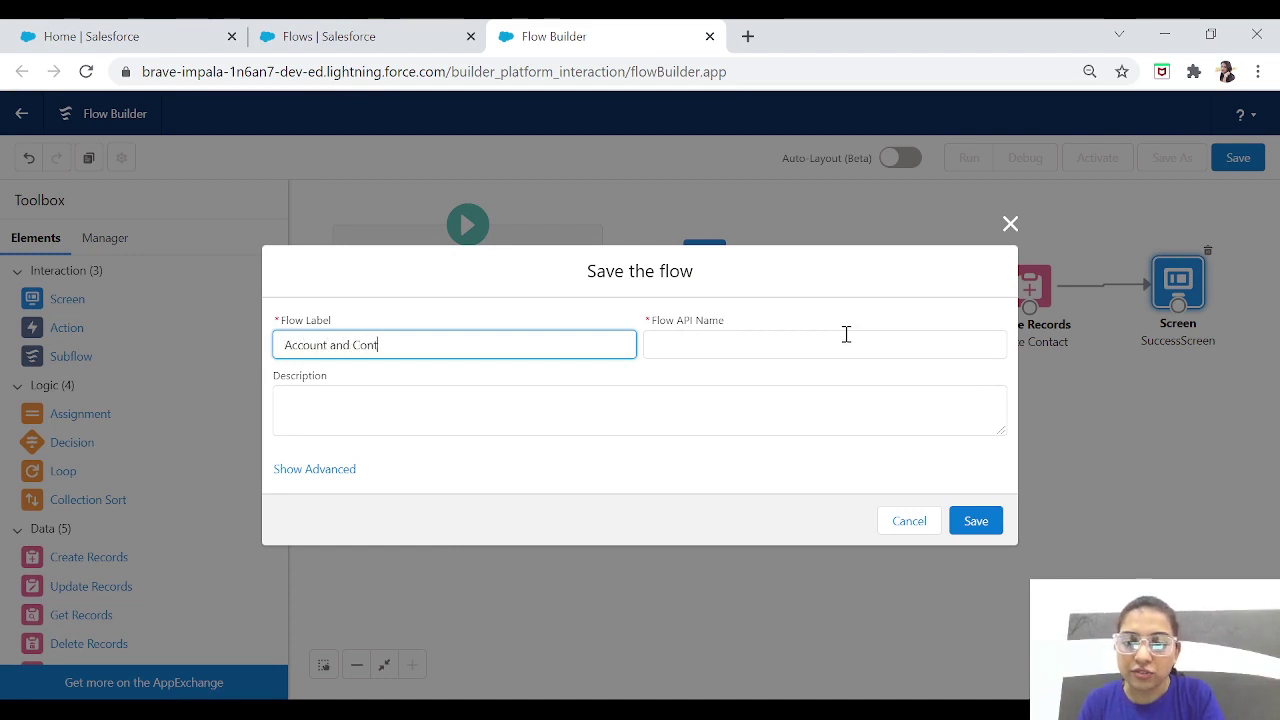
text(Account and Contact C)
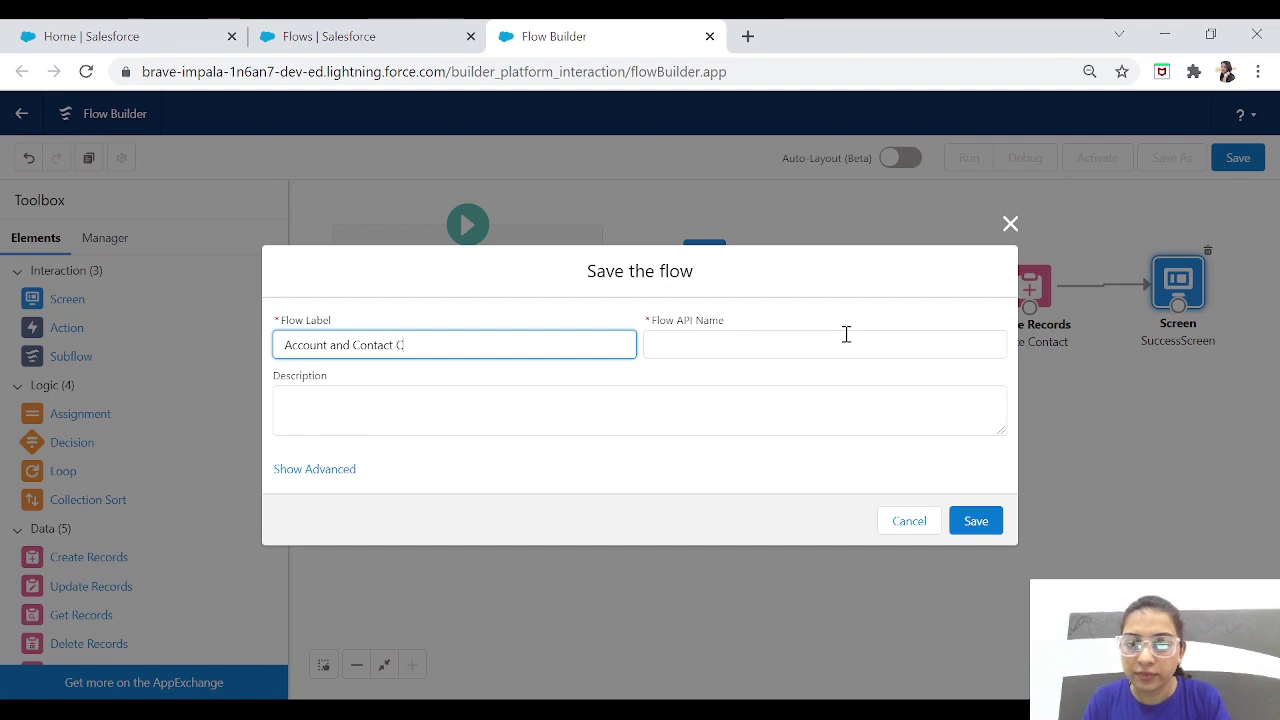
text(reateion)
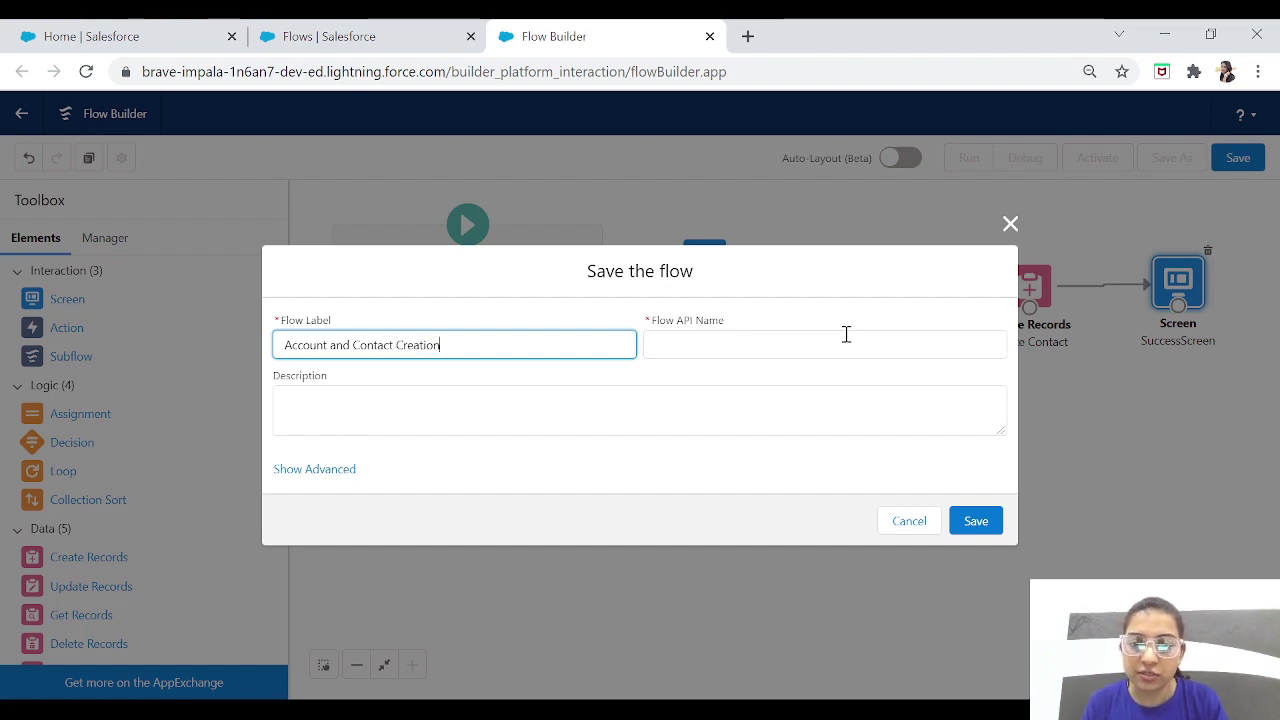
key(Tab)
click(985, 520)
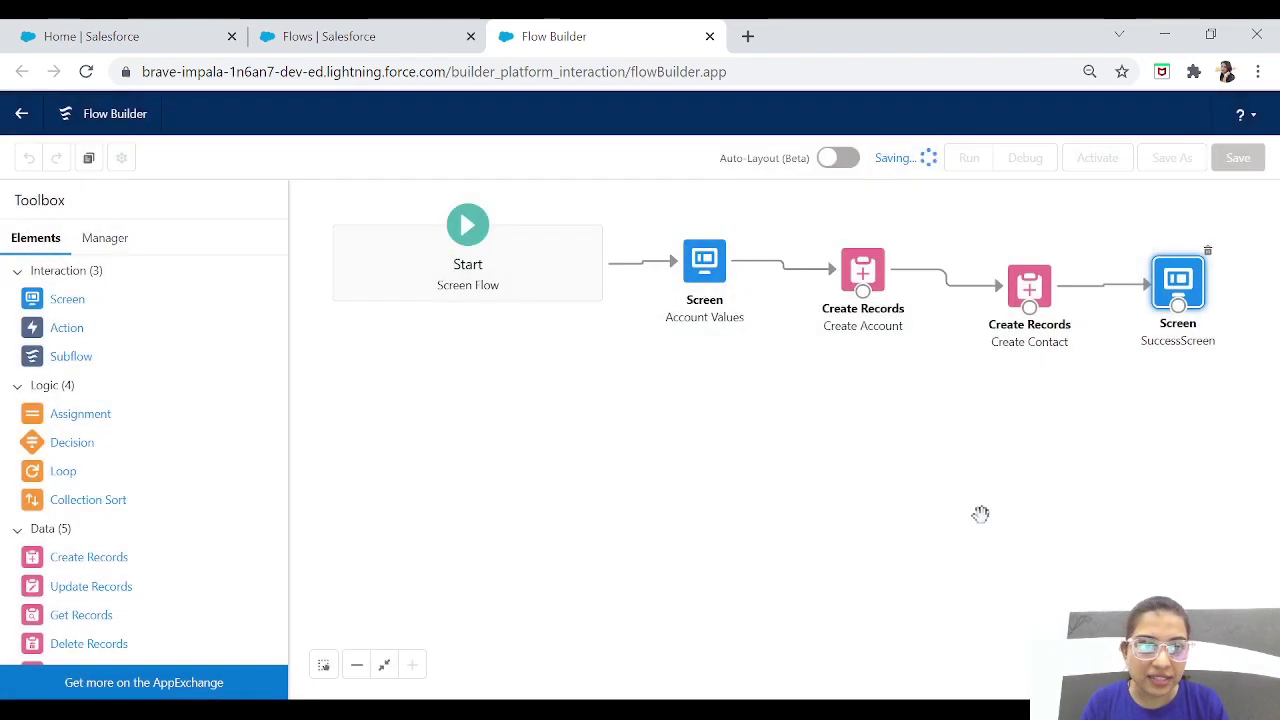
click(1080, 161)
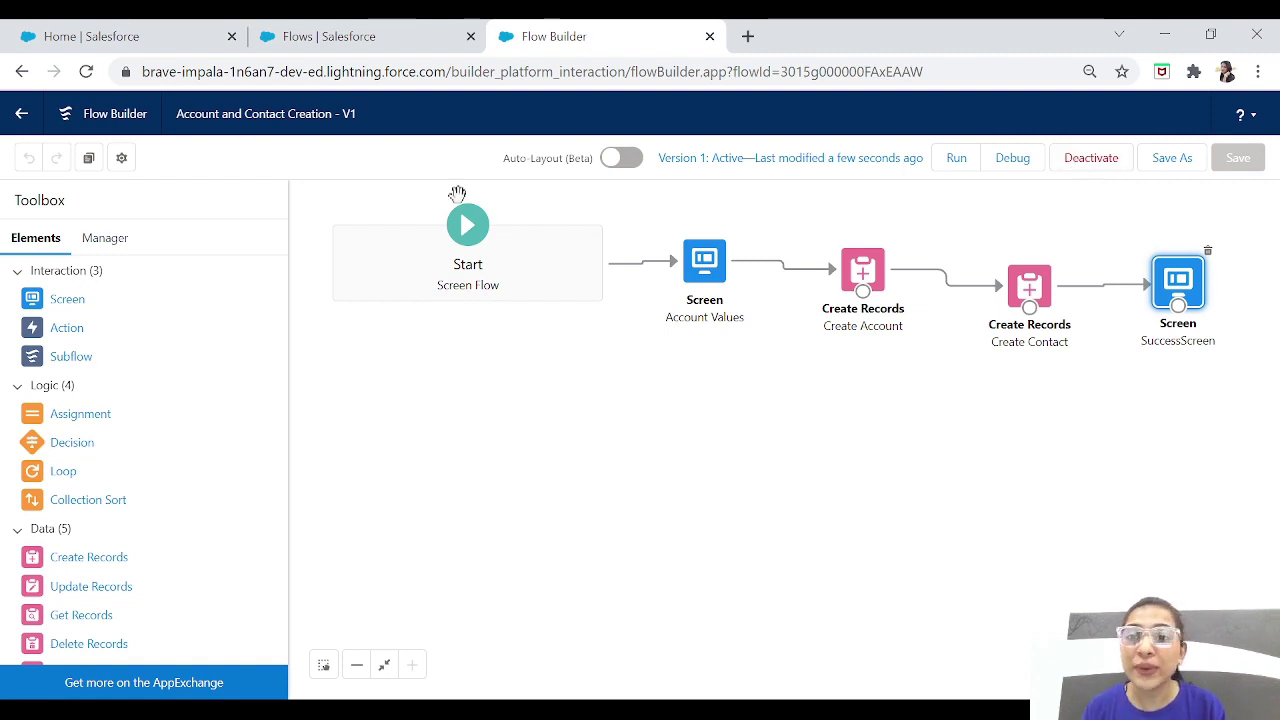
- Find Lightning App Builder in Setup and open the Flow Series page for editing
click(362, 40)
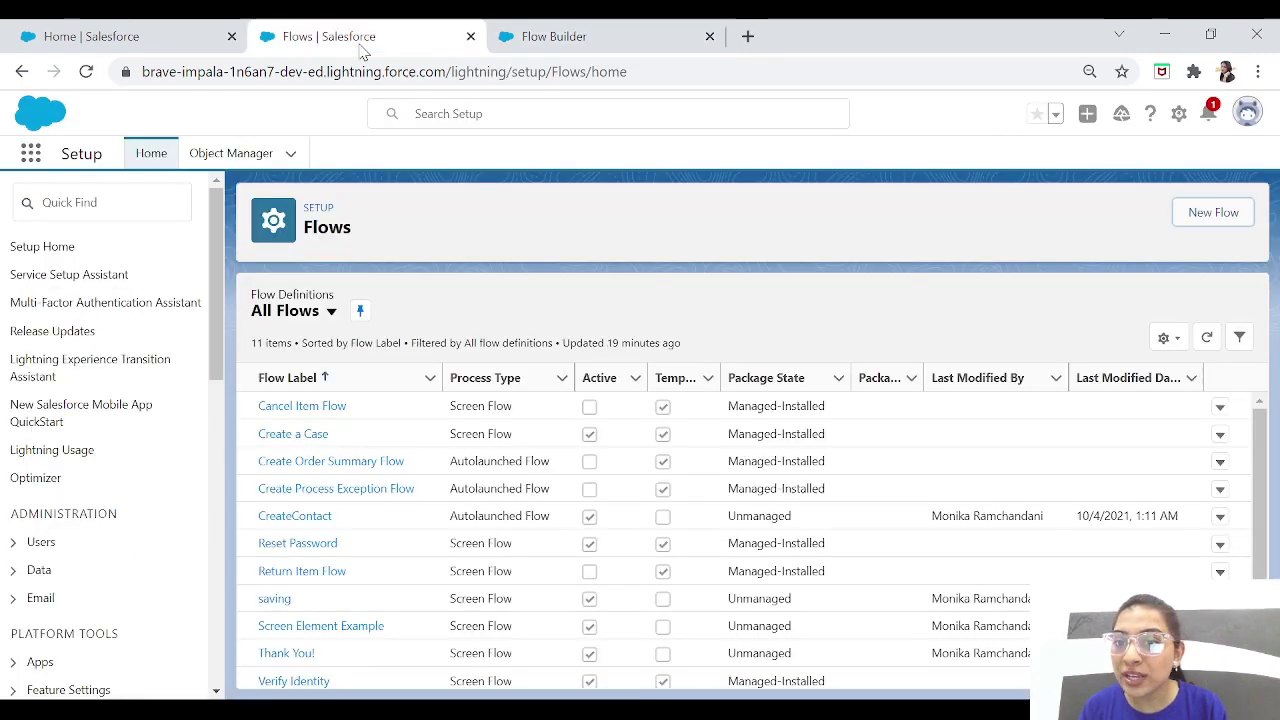
click(123, 206)
text(app b)
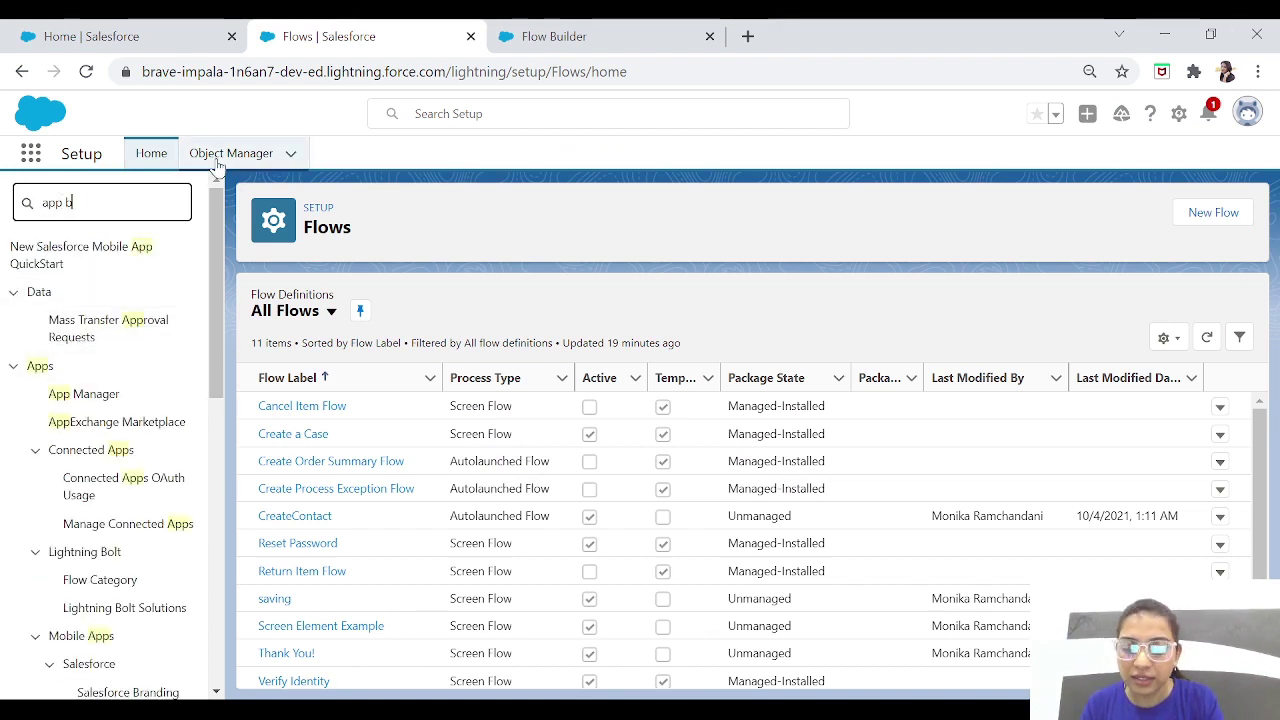
text(ui)
click(137, 284)
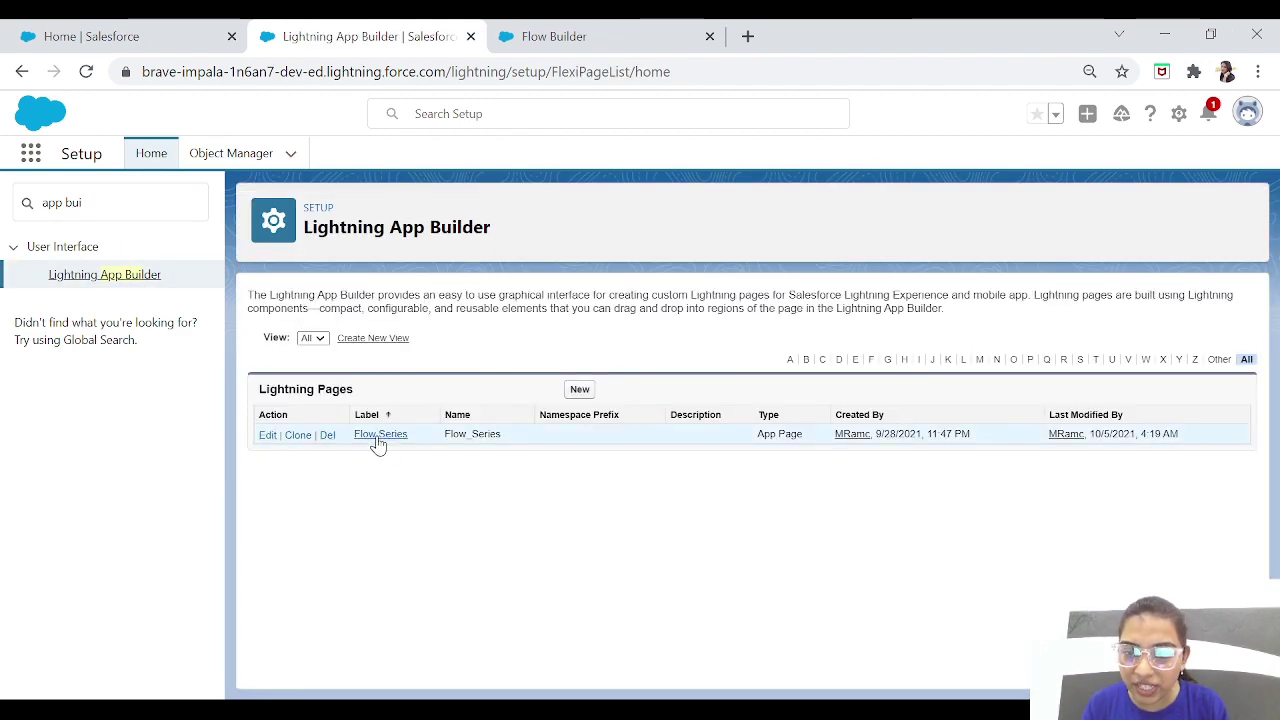
click(268, 438)
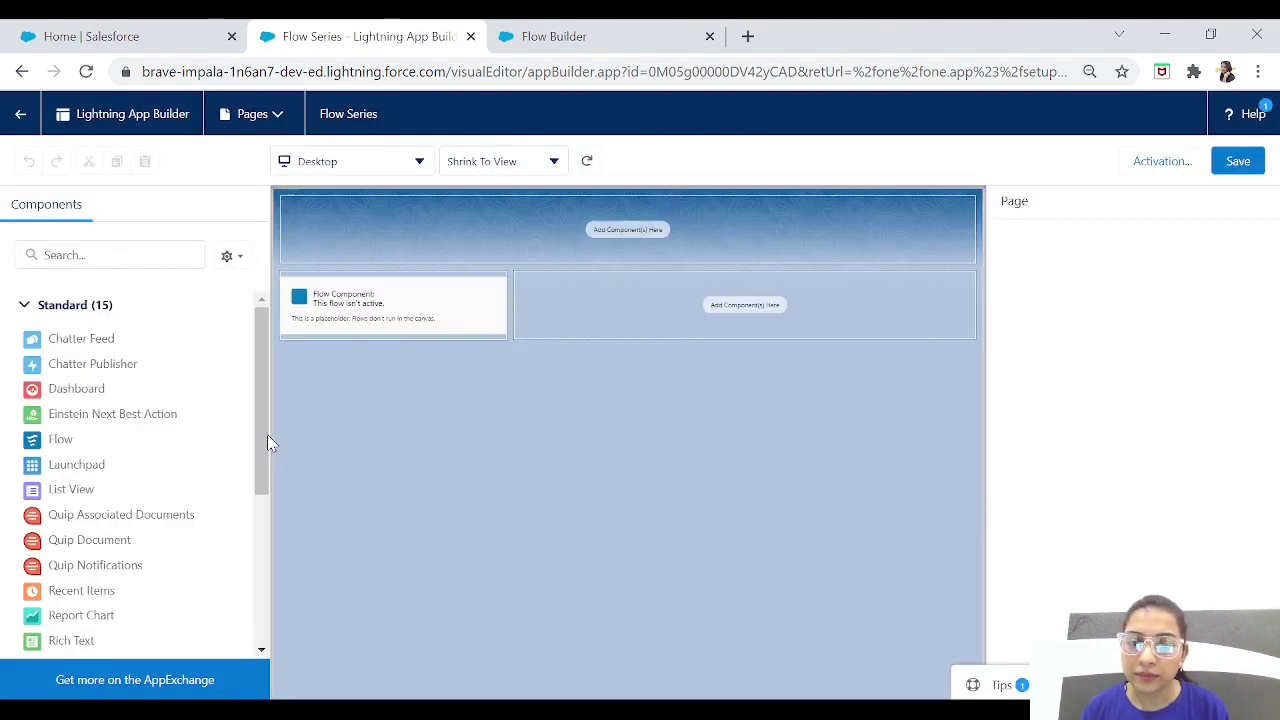
- Find the Flow component and add it to the empty region beside the Thank You! flow
click(368, 308)
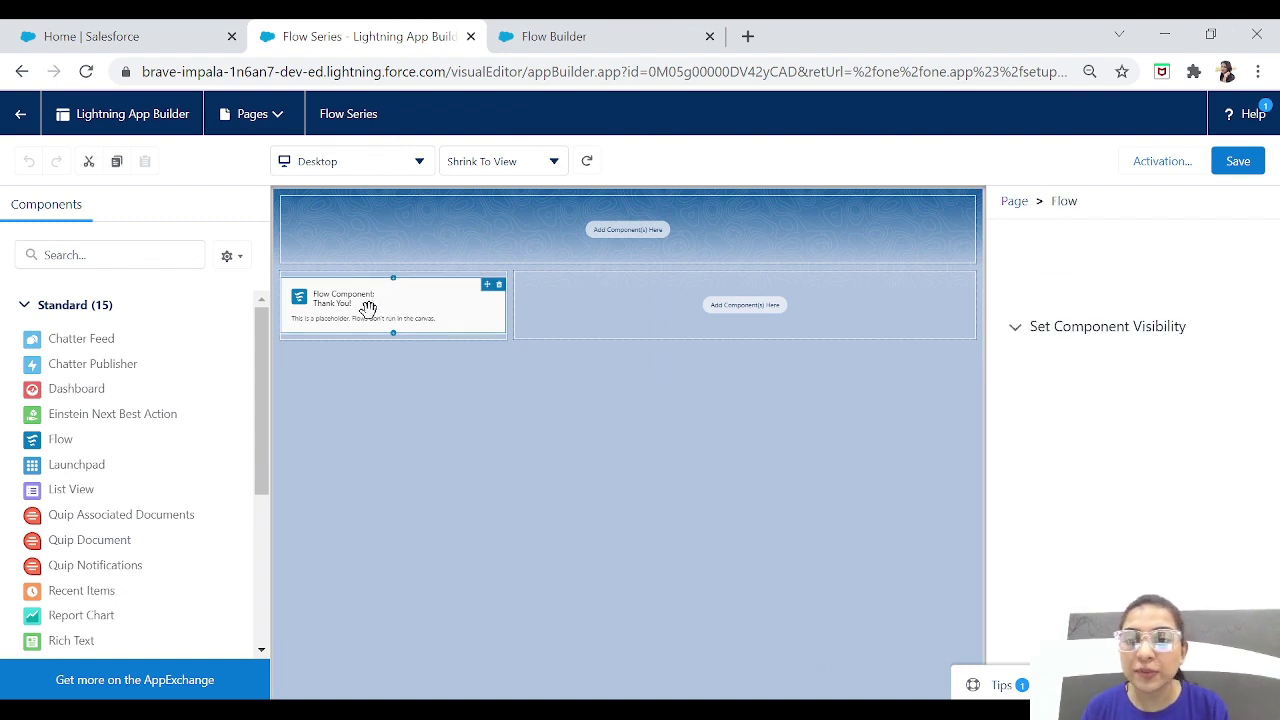
click(134, 262)
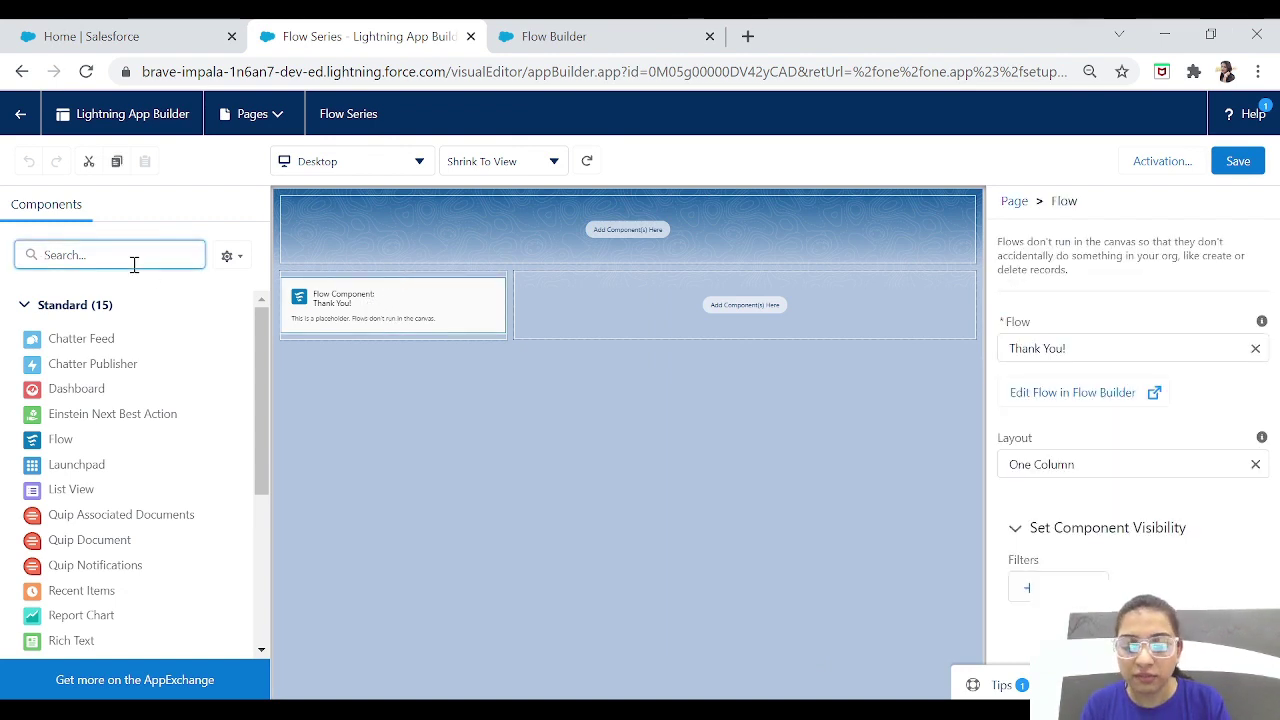
text(flow)
drag(62, 341, 700, 314)
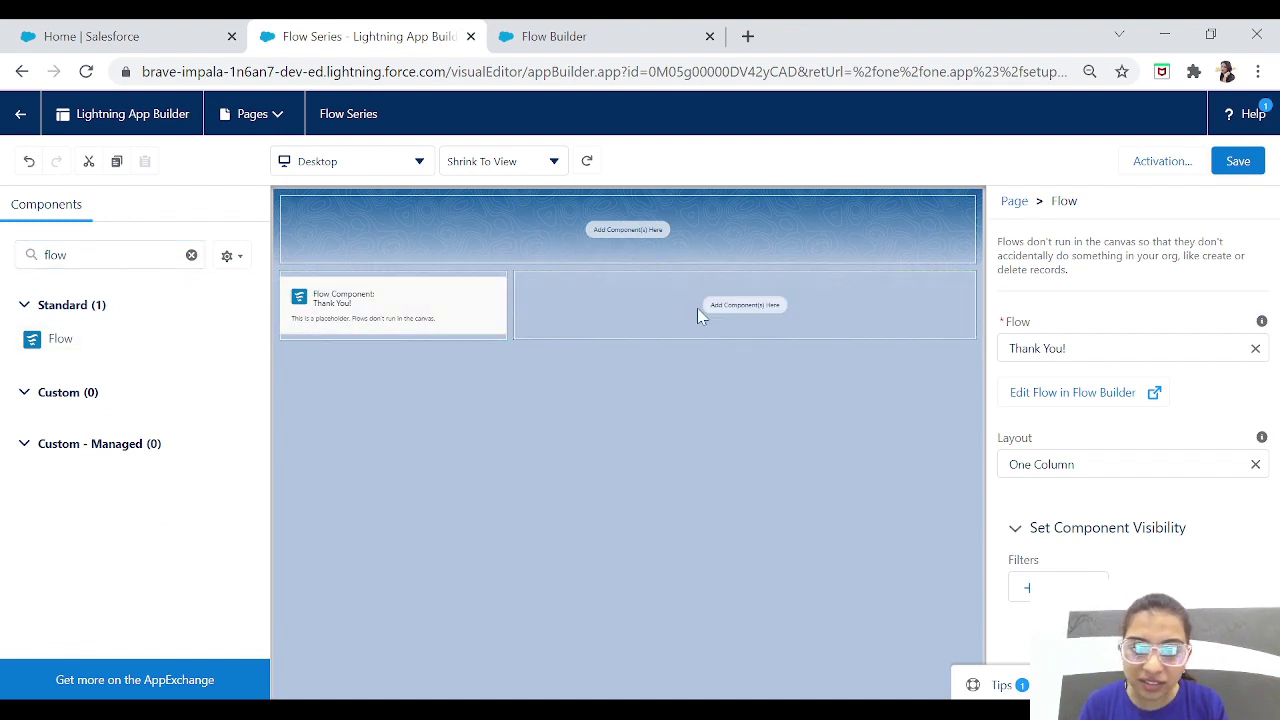
- Set the added component's flow to Account and Contact Creation, and save and activate the page
click(1181, 352)
key(Down)
key(Return)
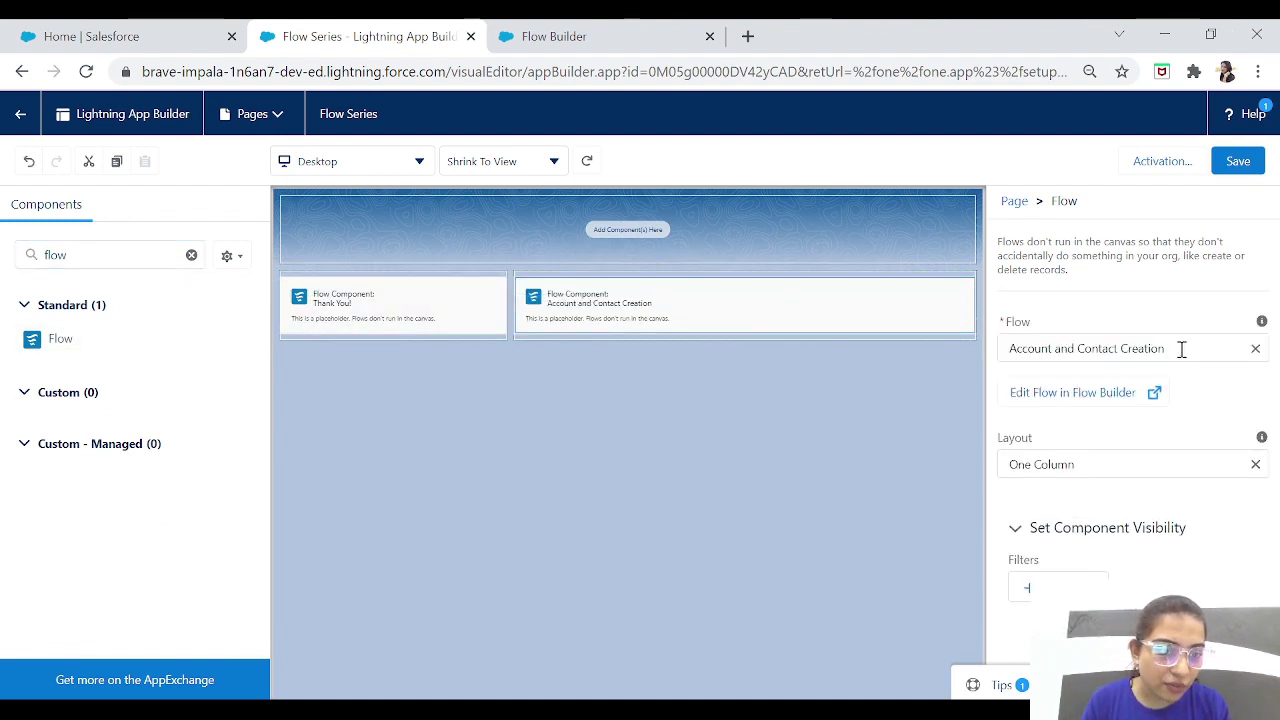
click(1250, 172)
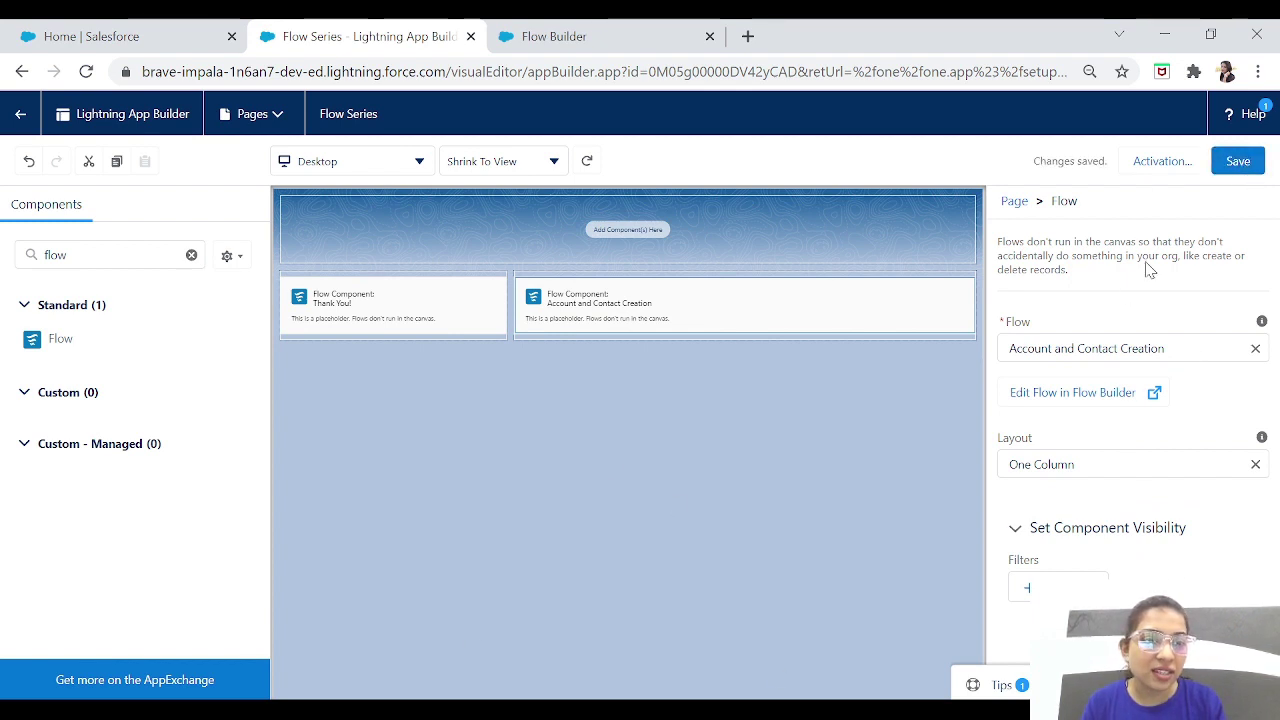
click(1160, 175)
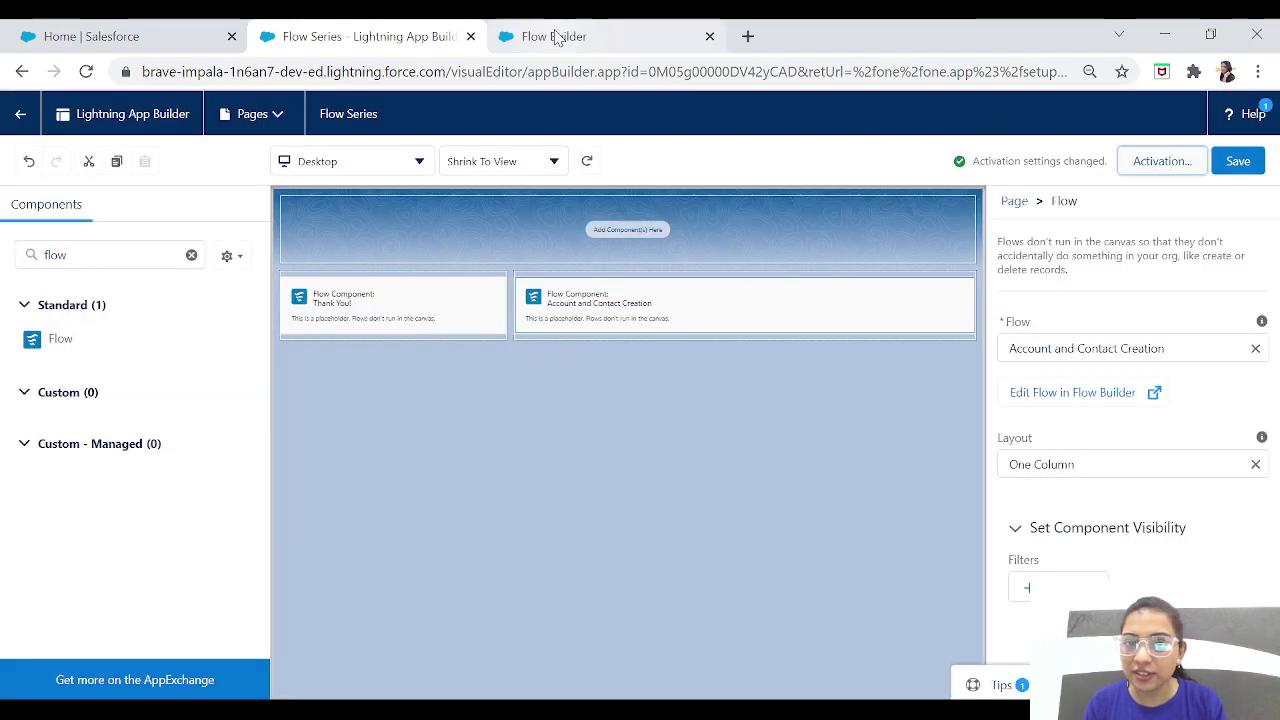
- Switch to the Sales app's home page and open the Flow Series item through the app launcher
click(80, 46)
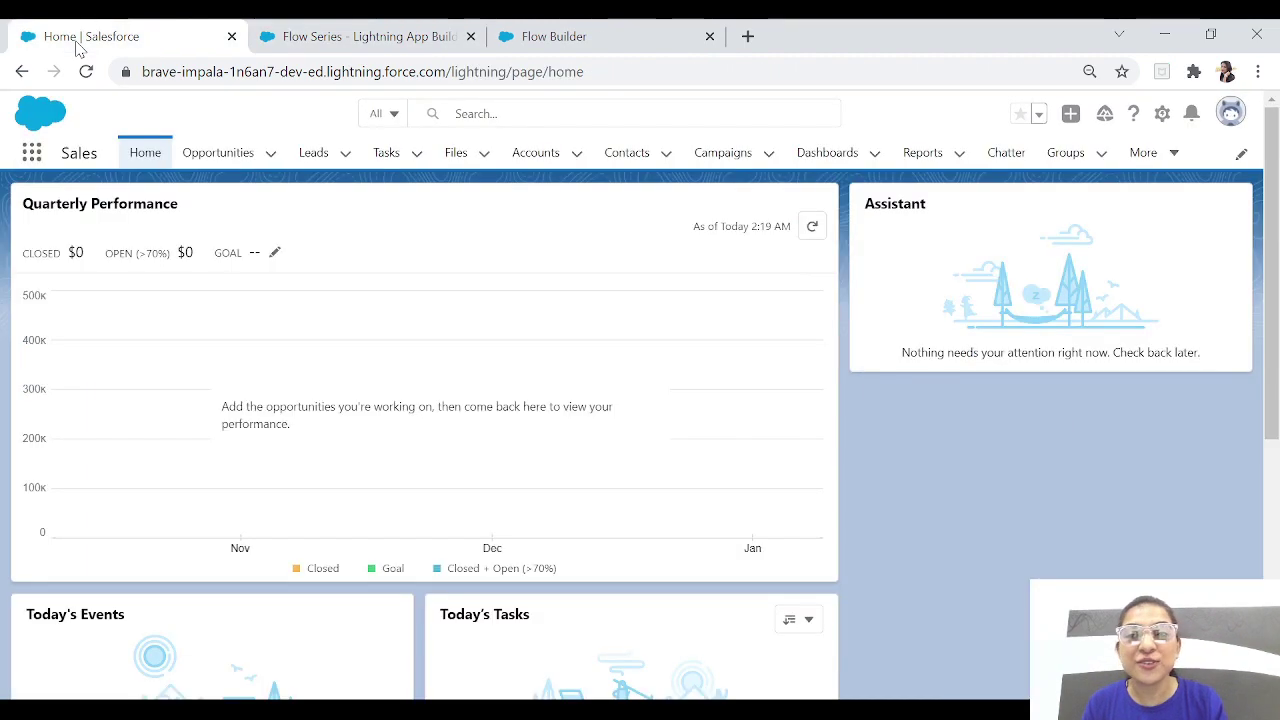
click(31, 153)
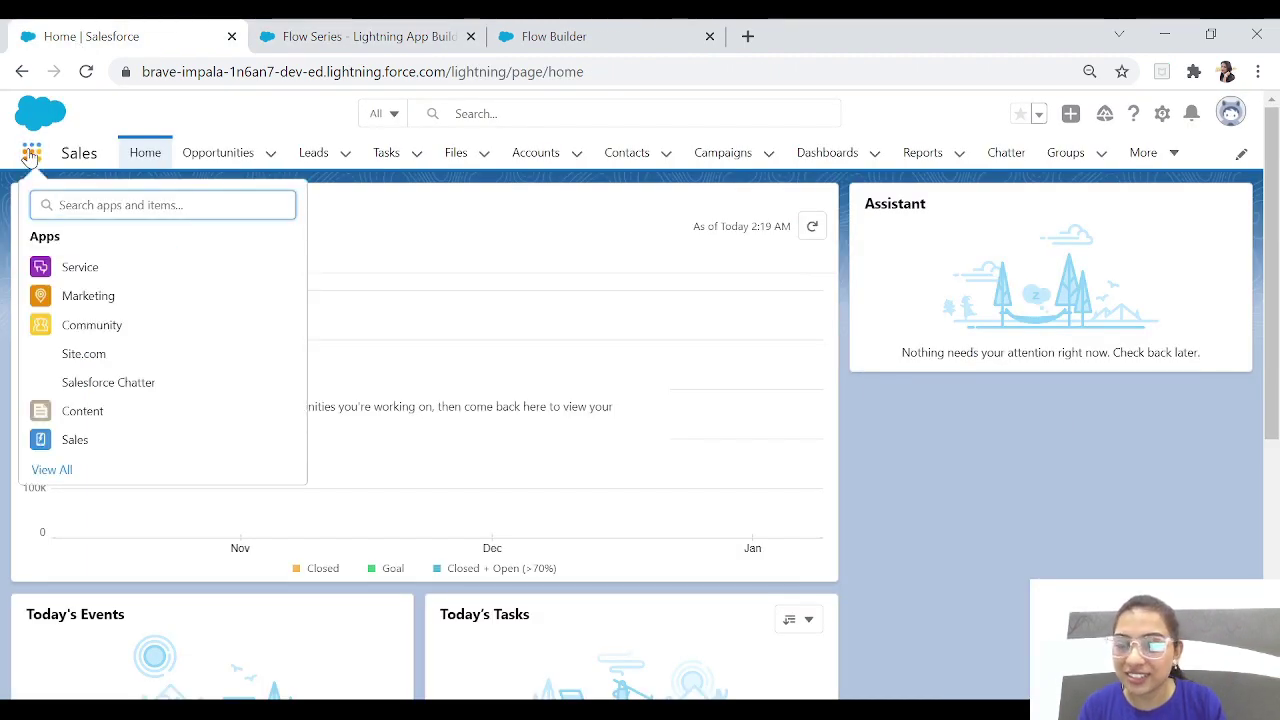
text(flow)
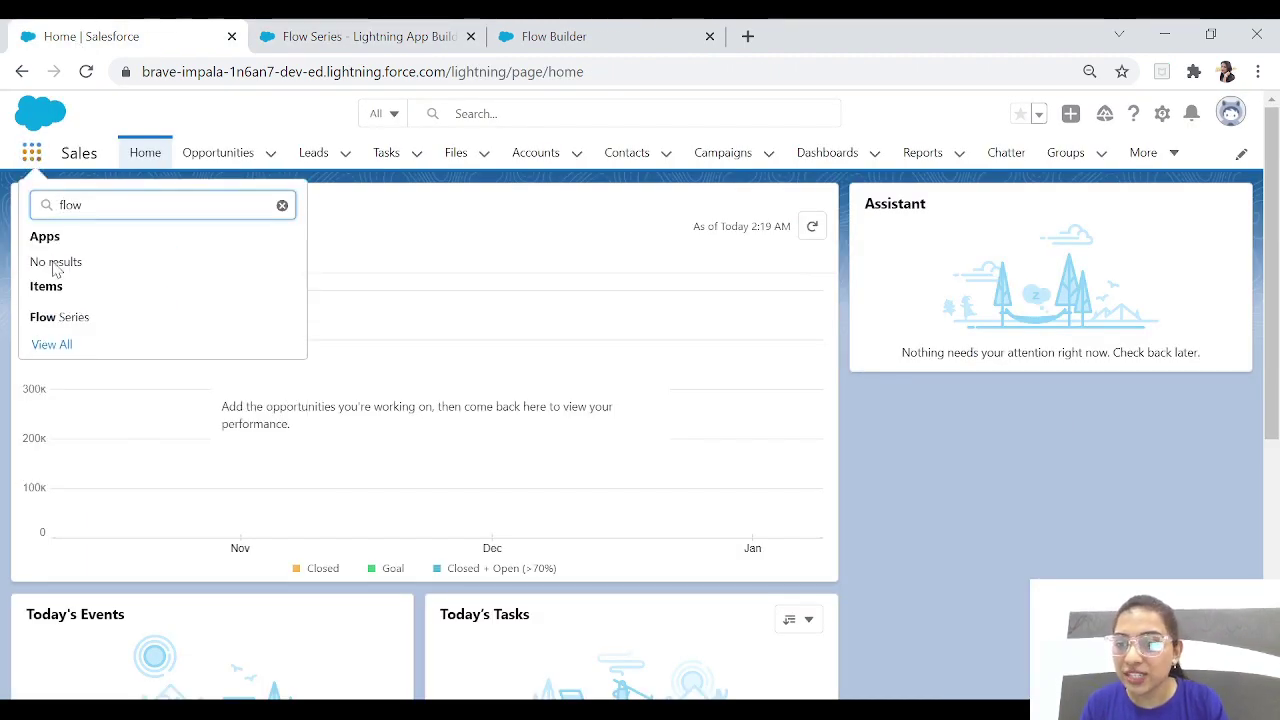
click(66, 322)
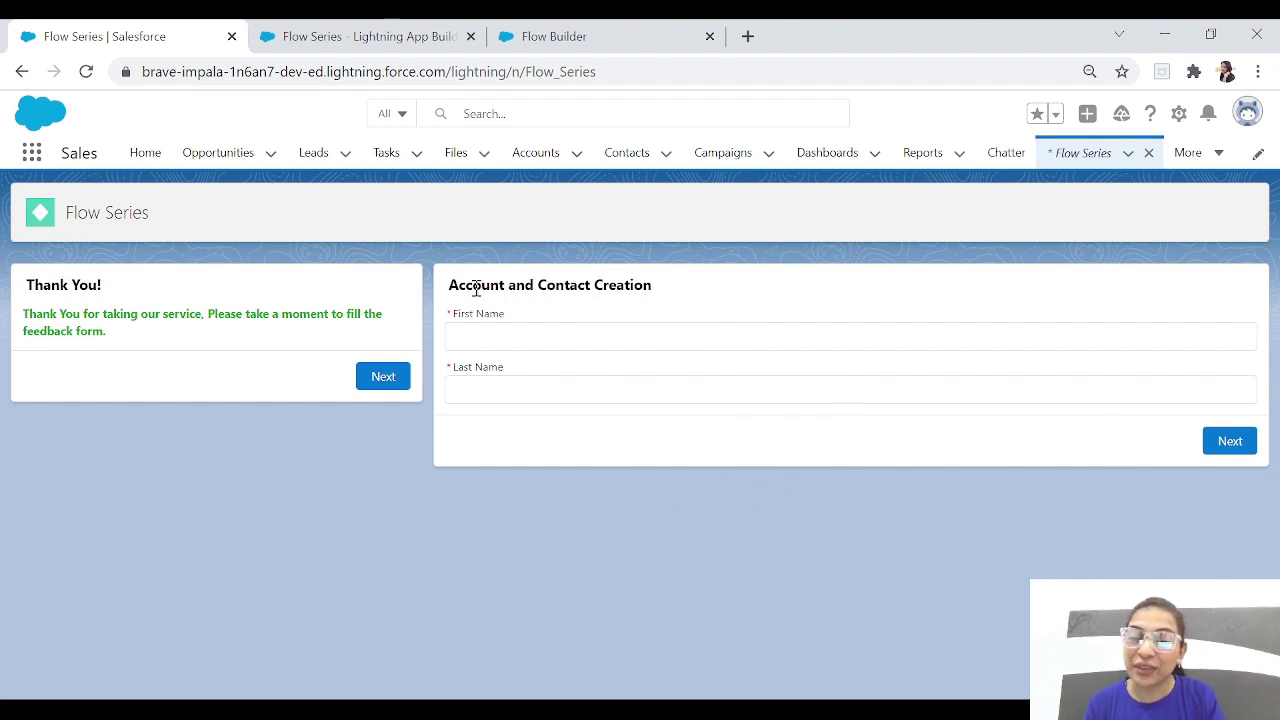
- Enter a first name and last name in the Account and Contact Creation flow and advance to its success screen
click(532, 340)
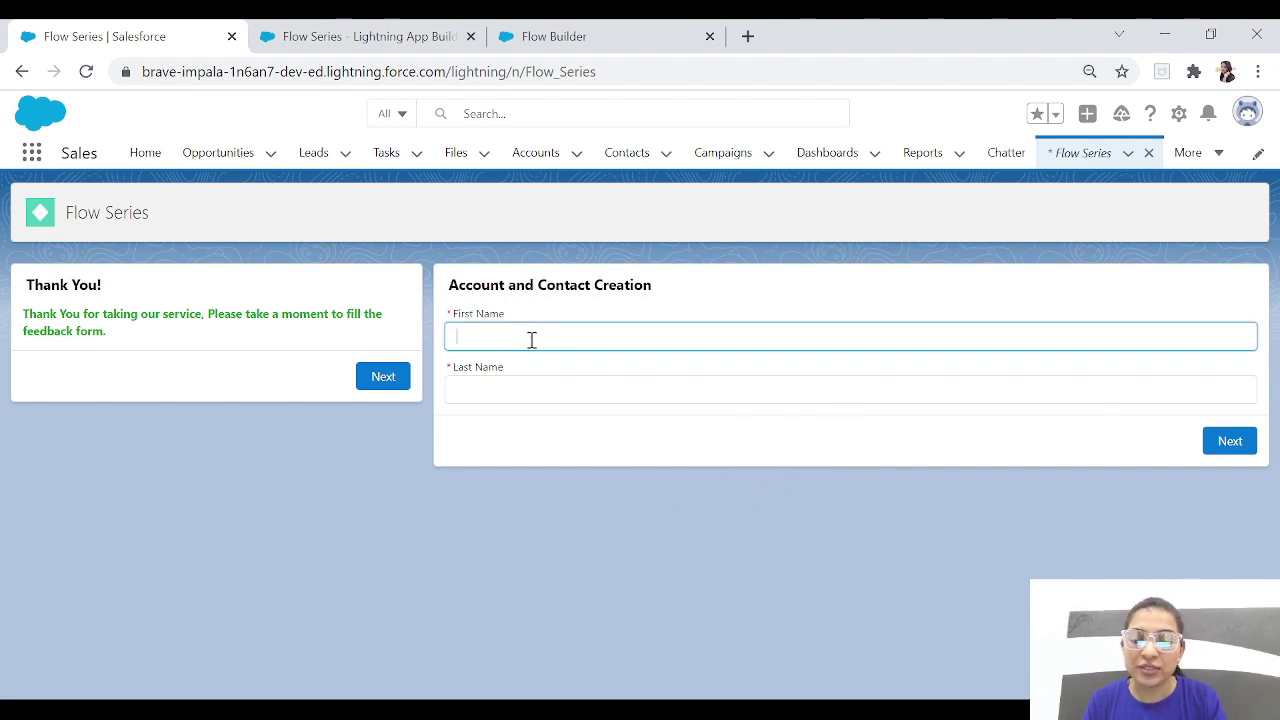
text(Mor)
key(Tab)
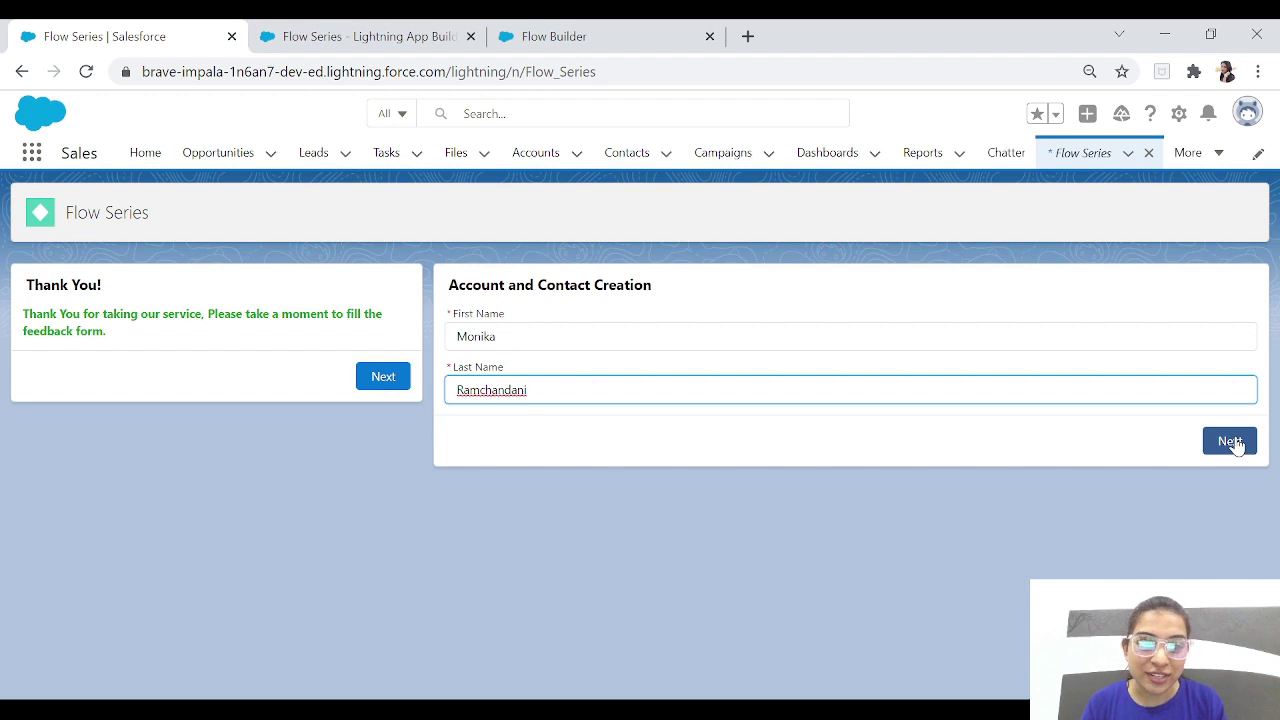
click(1232, 442)
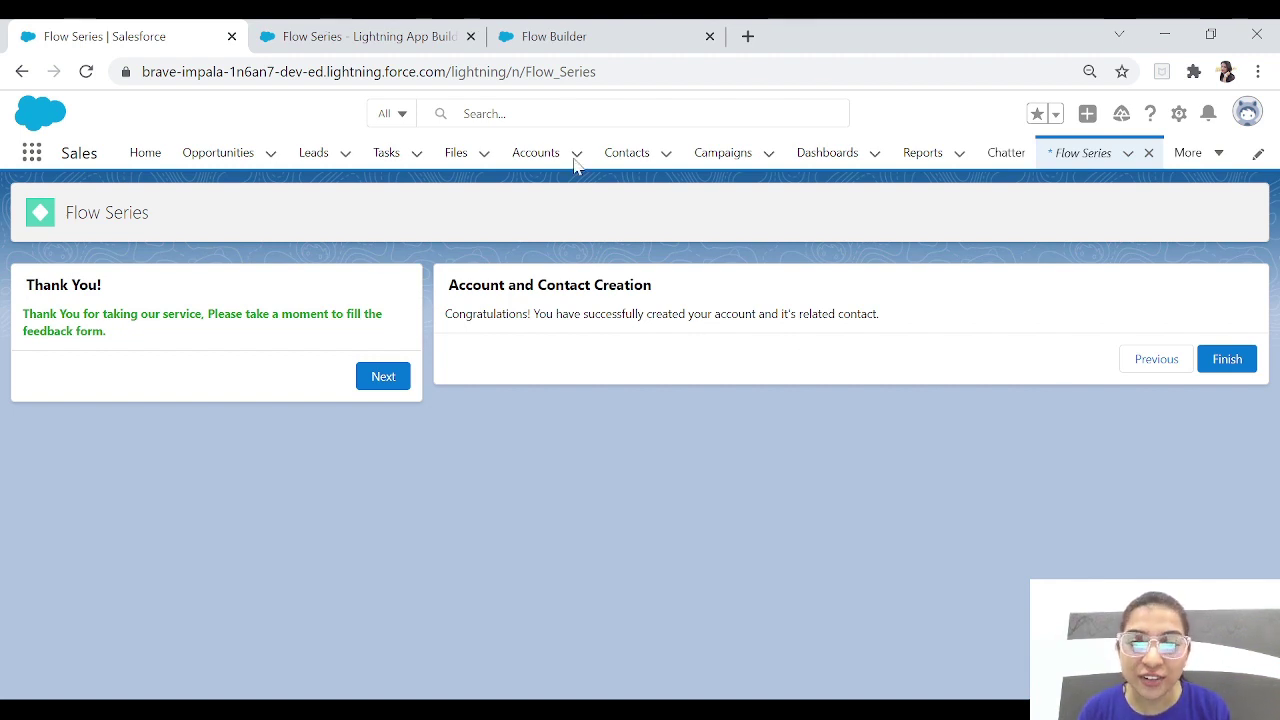
- Open the newly created account from the Accounts list and view its related contact's record
click(540, 162)
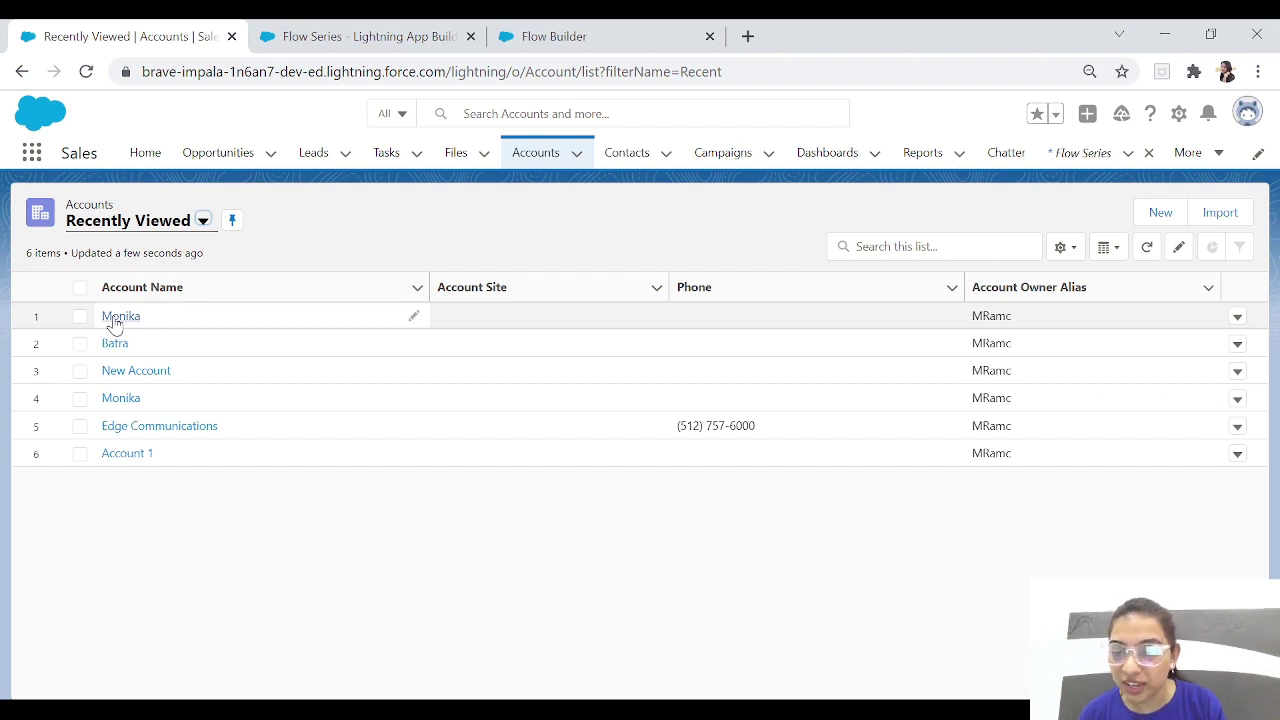
click(118, 317)
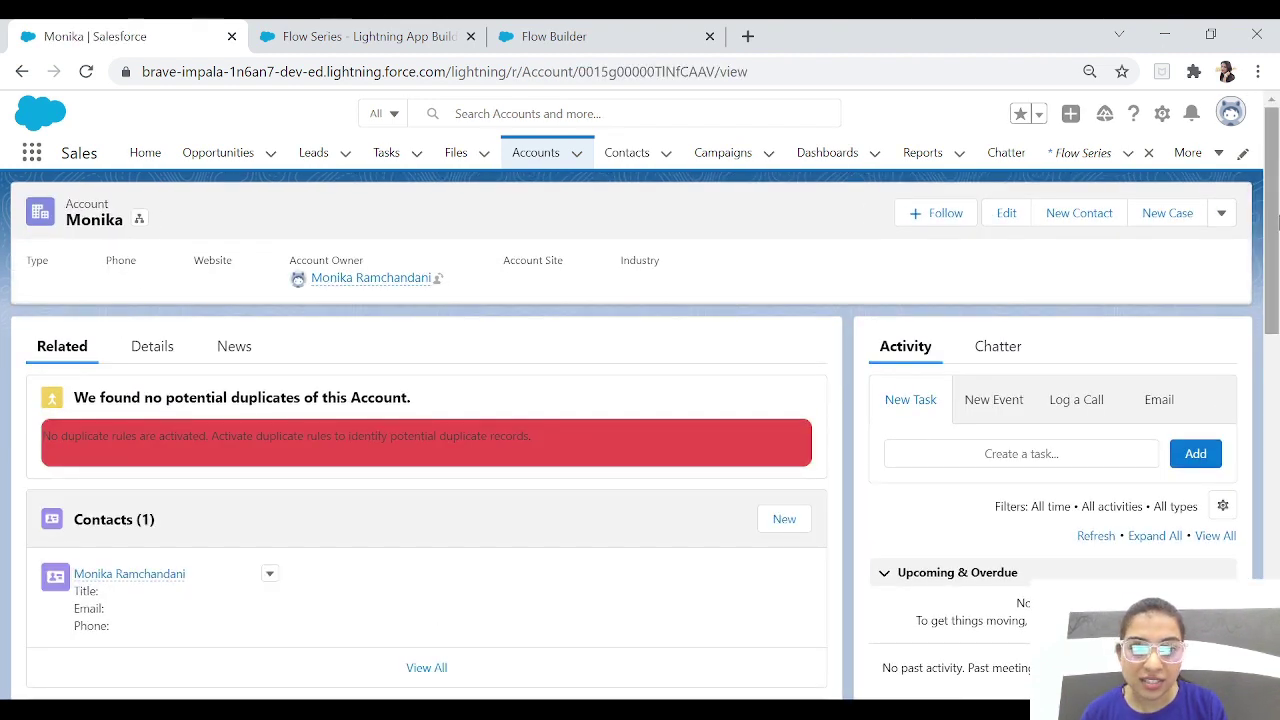
scroll(1275, 298, down, 2)
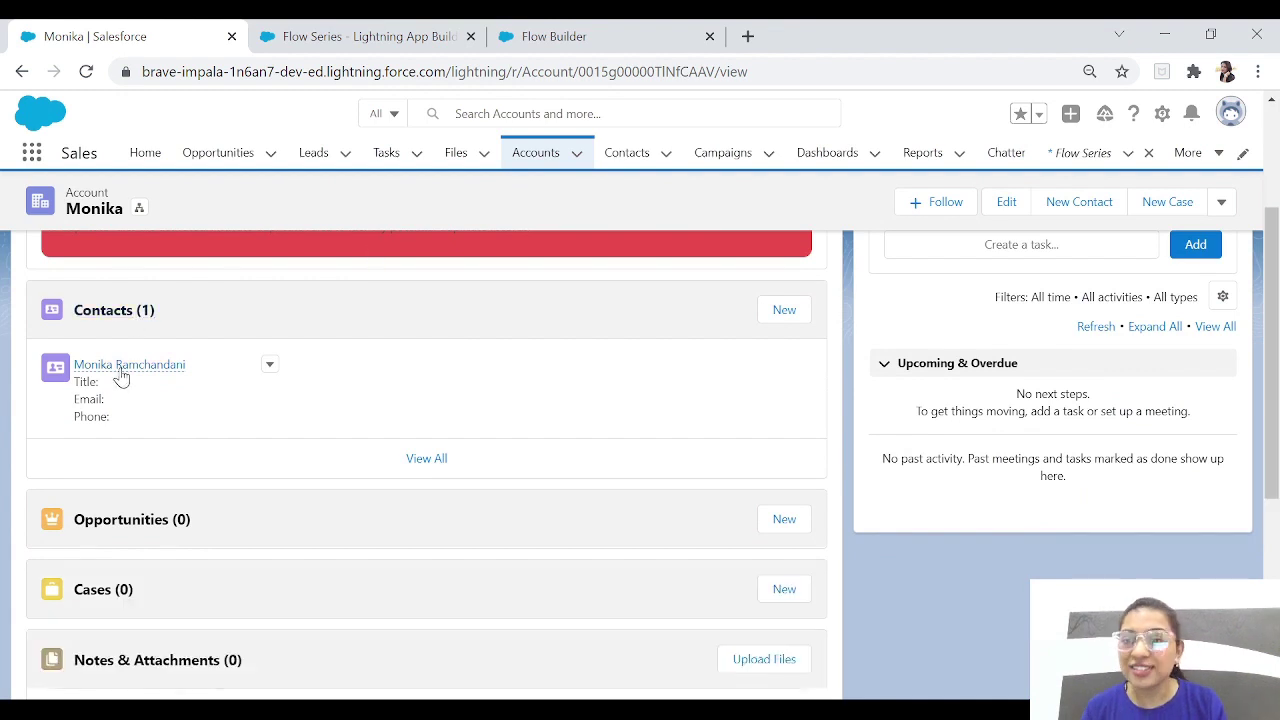
click(145, 368)
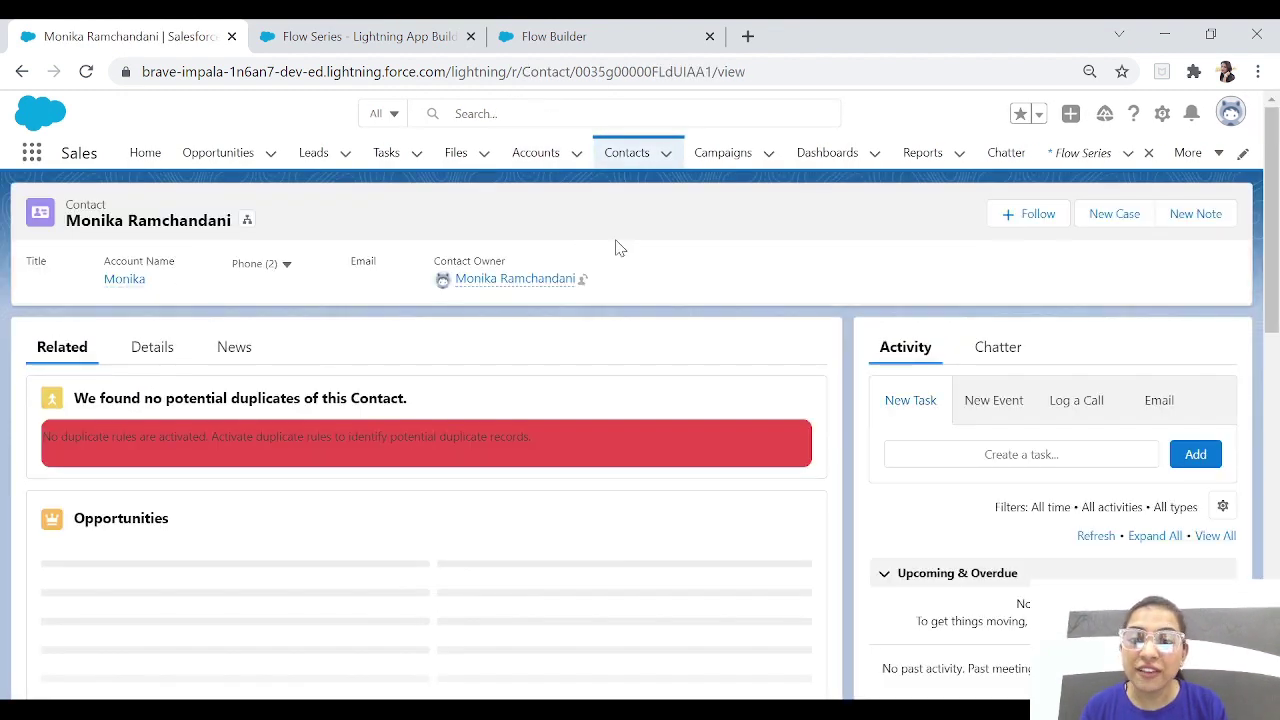
- Open the Accounts list in a separate browser tab and view the field details of the newly created account
ctrl+click(536, 155)
click(352, 30)
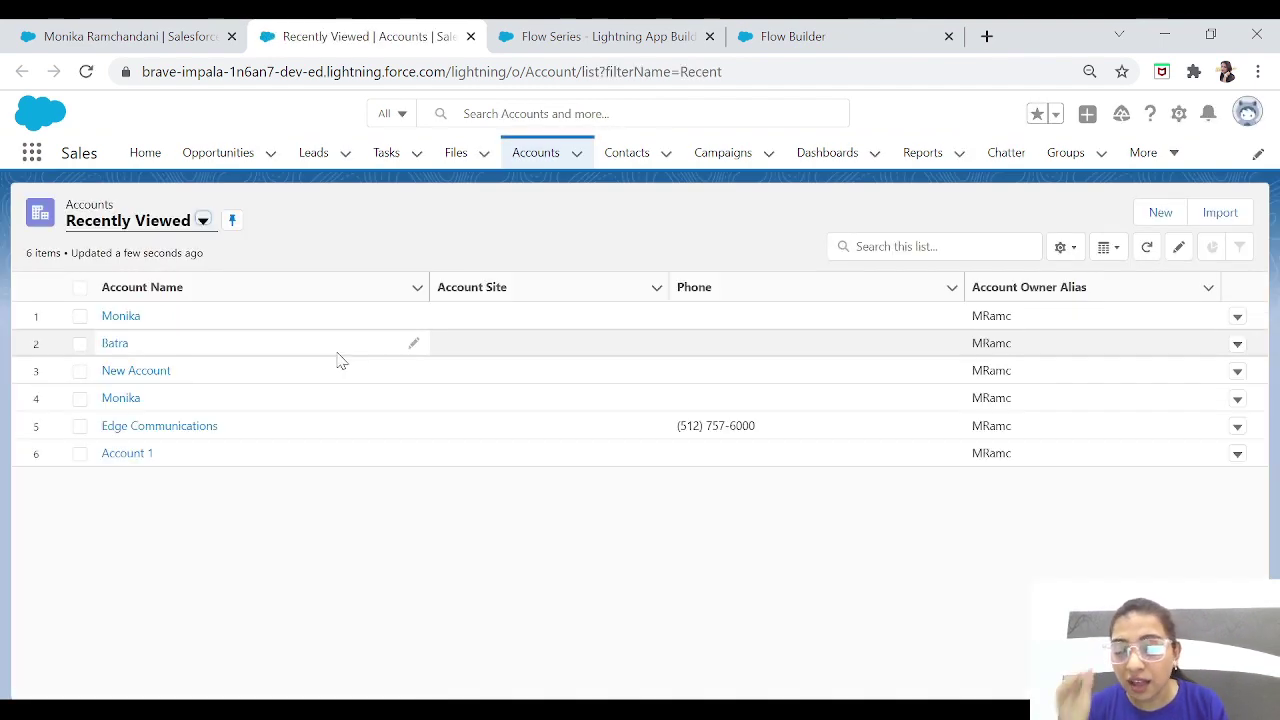
click(120, 316)
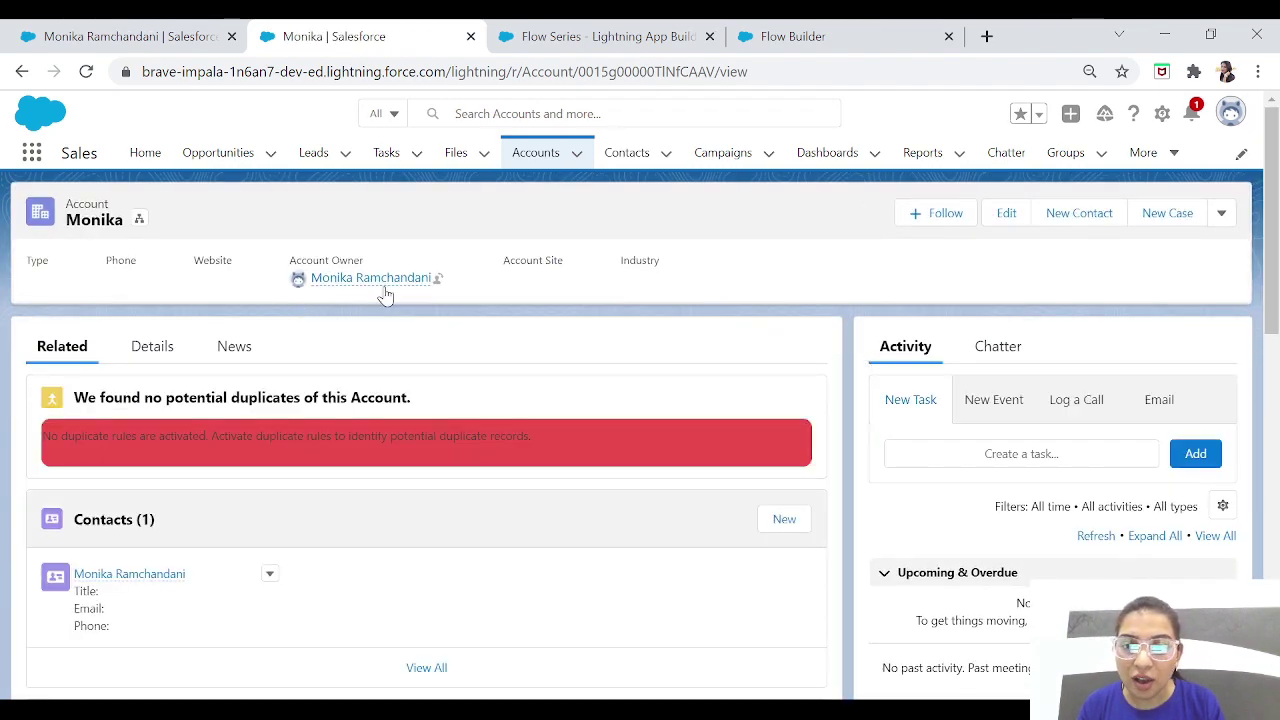
mouse_move(1276, 235)
mouse_down()
mouse_move(1278, 277)
mouse_move(1277, 235)
mouse_up()
click(149, 289)
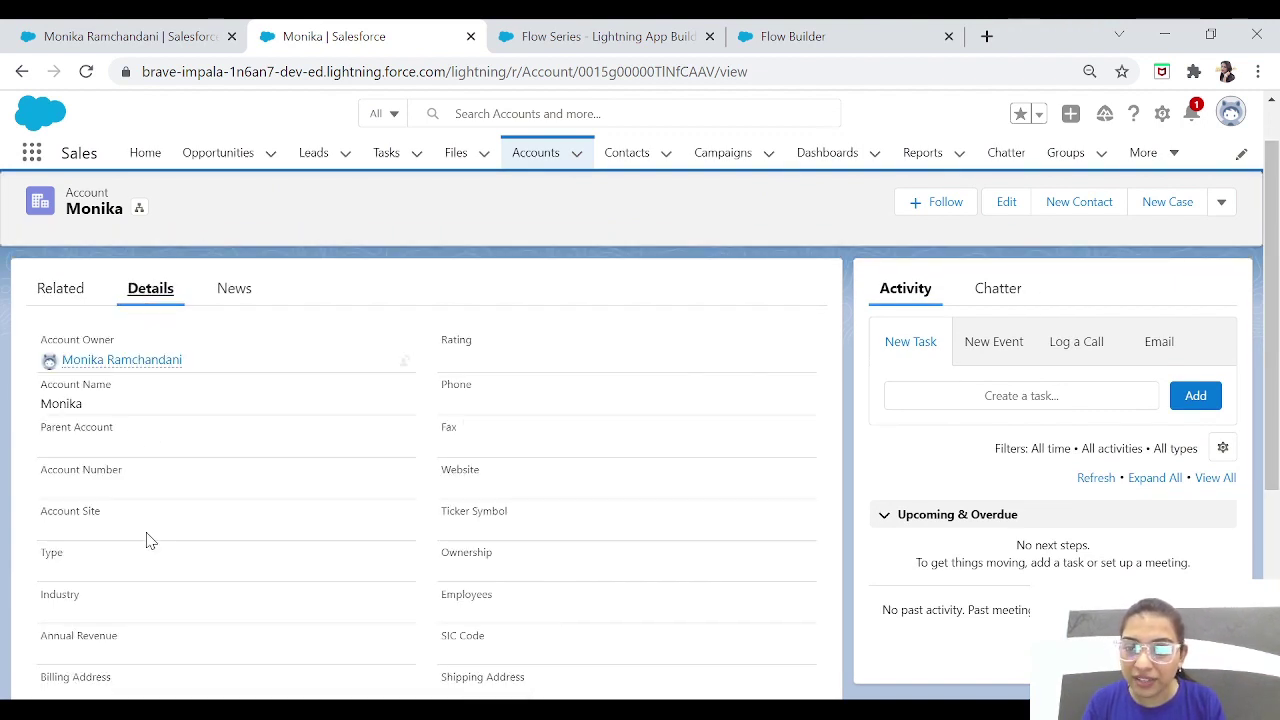
- Review the account's related lists and open the record of its related contact
click(60, 299)
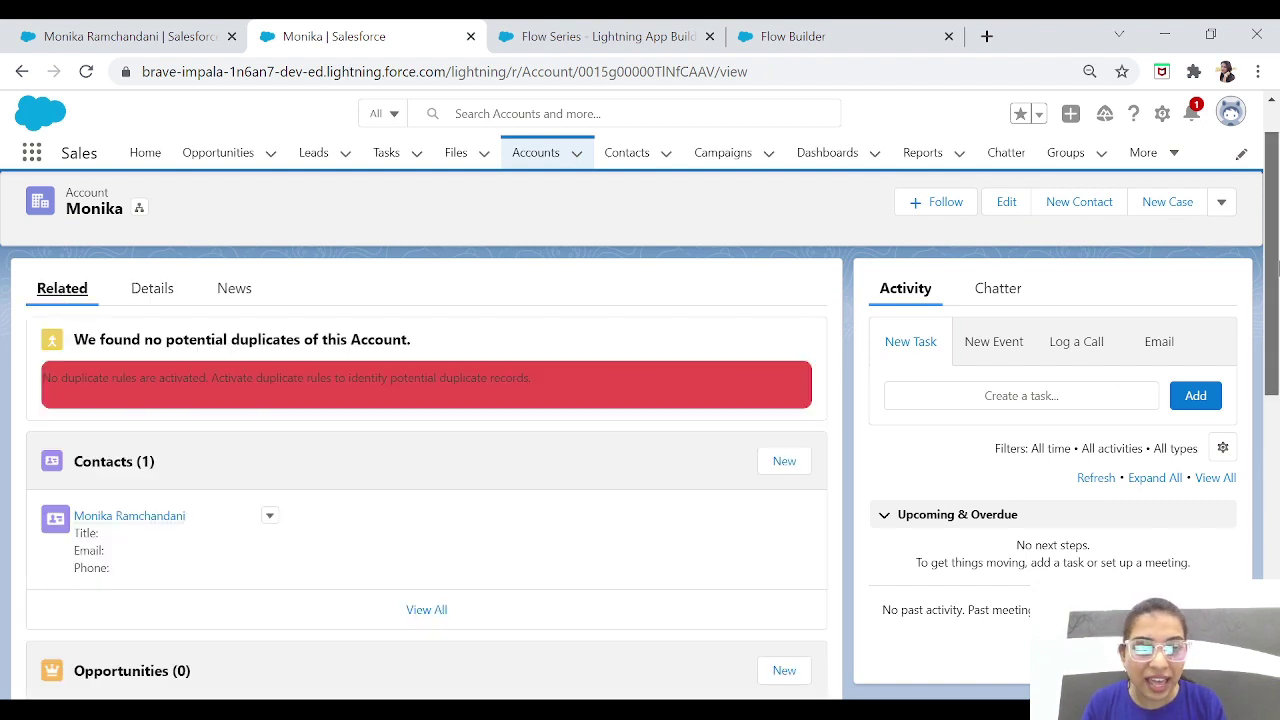
scroll(640, 416, down, 2)
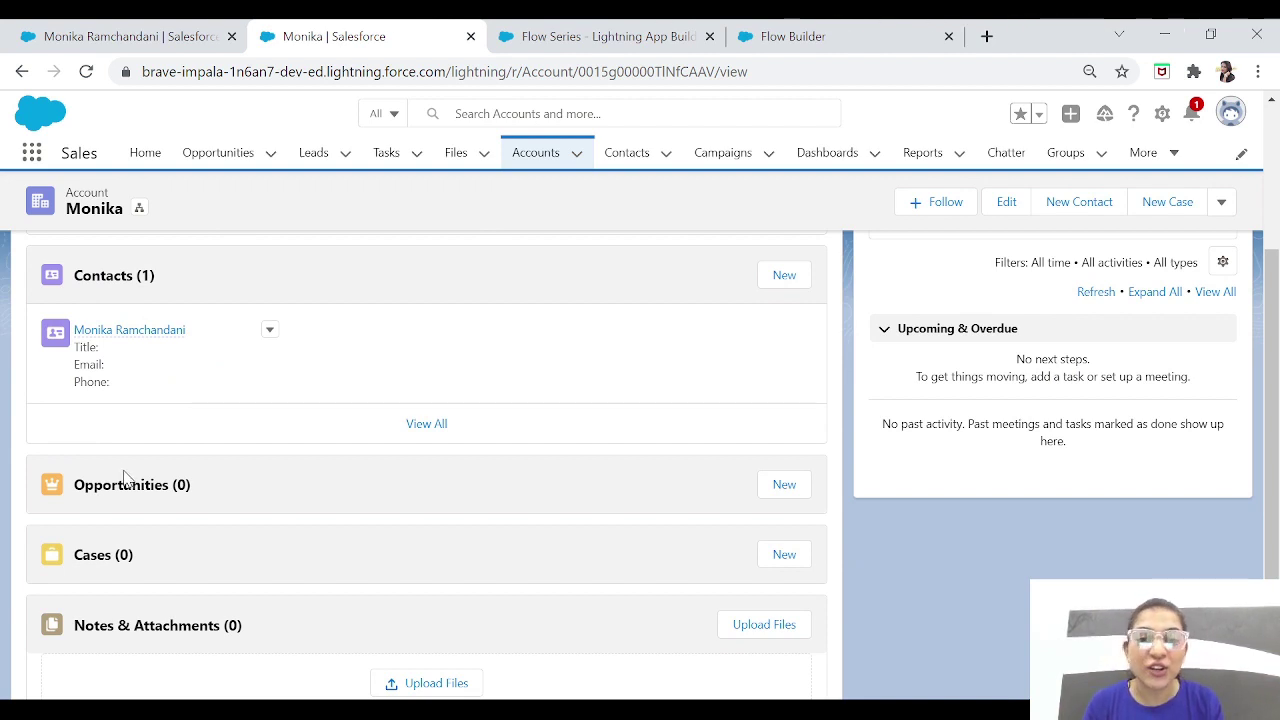
click(652, 50)
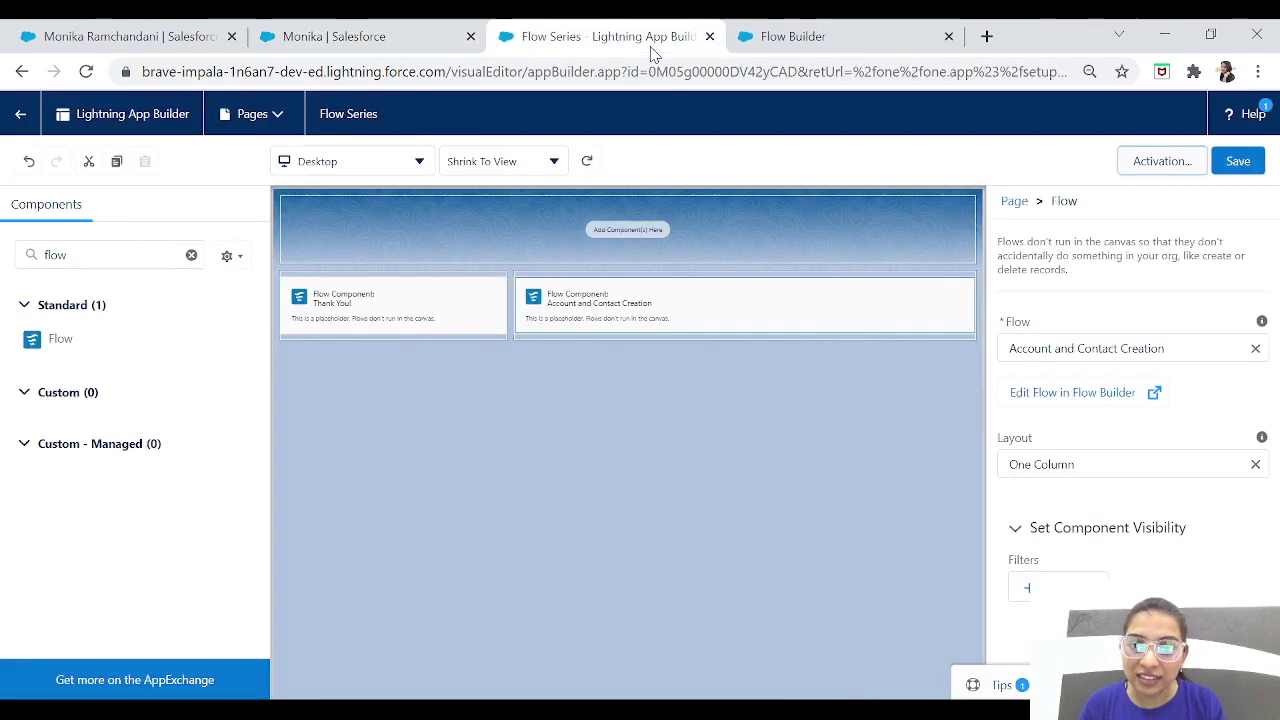
click(392, 36)
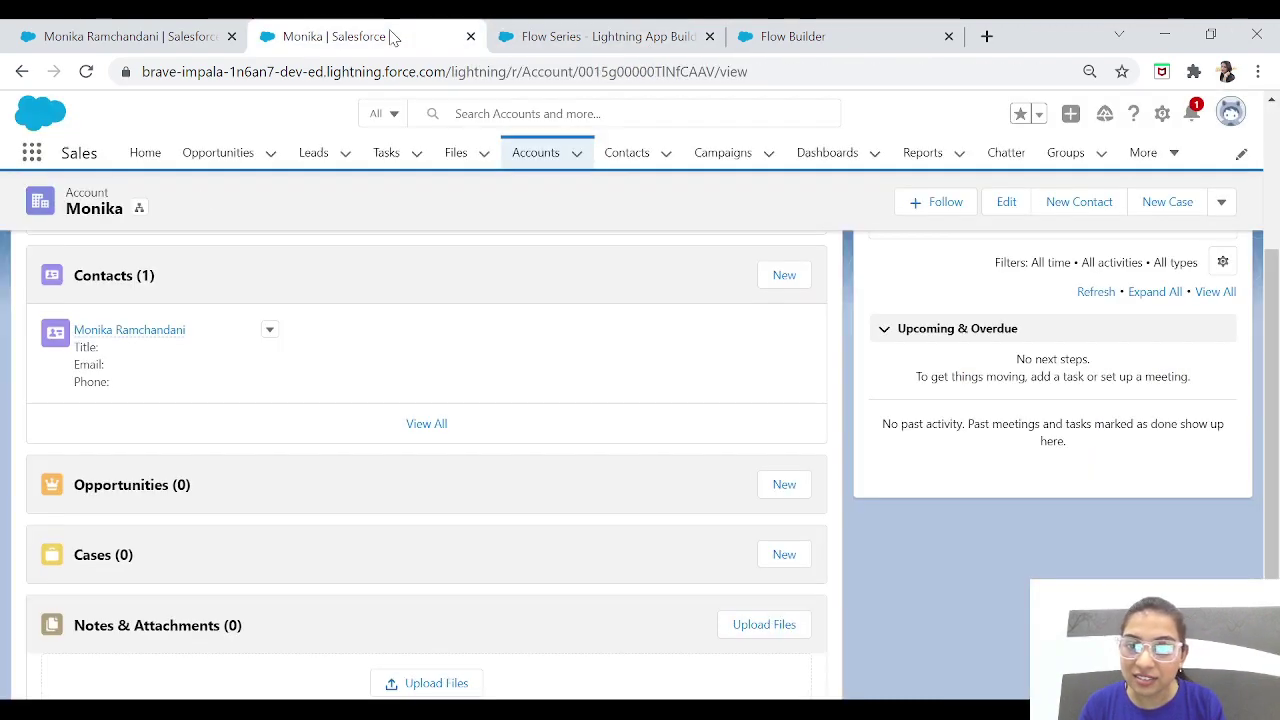
click(127, 338)
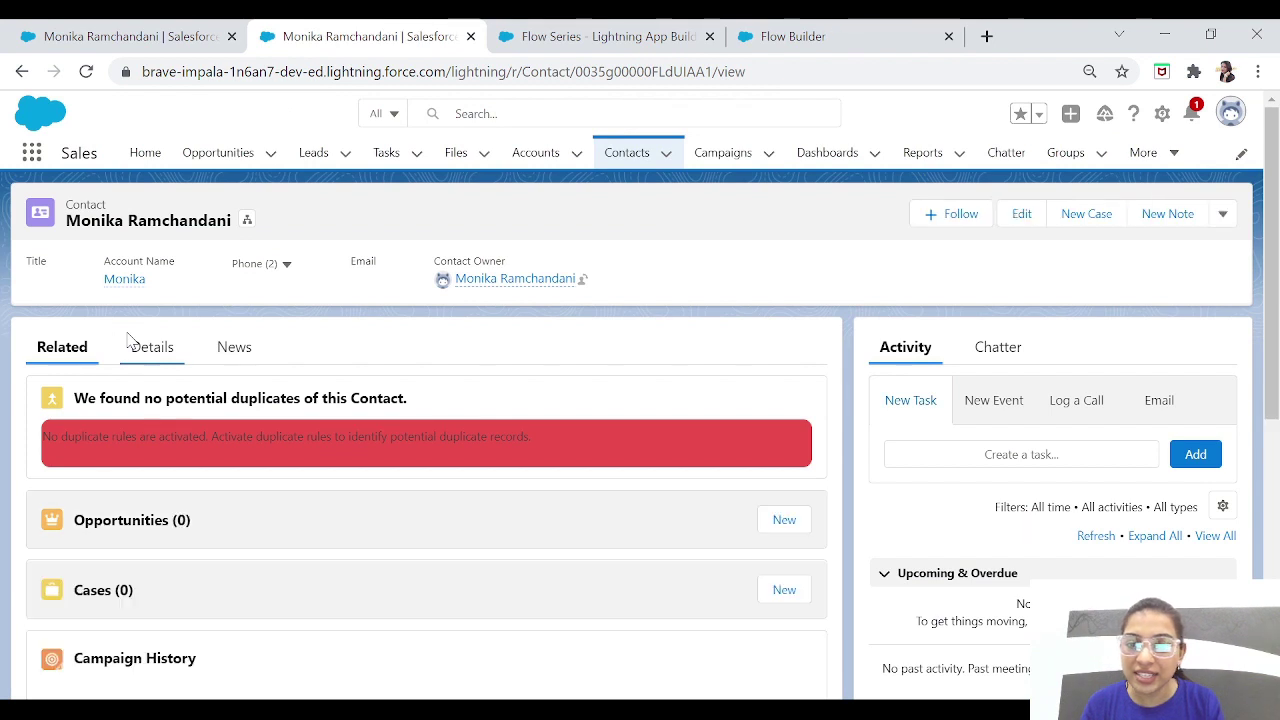